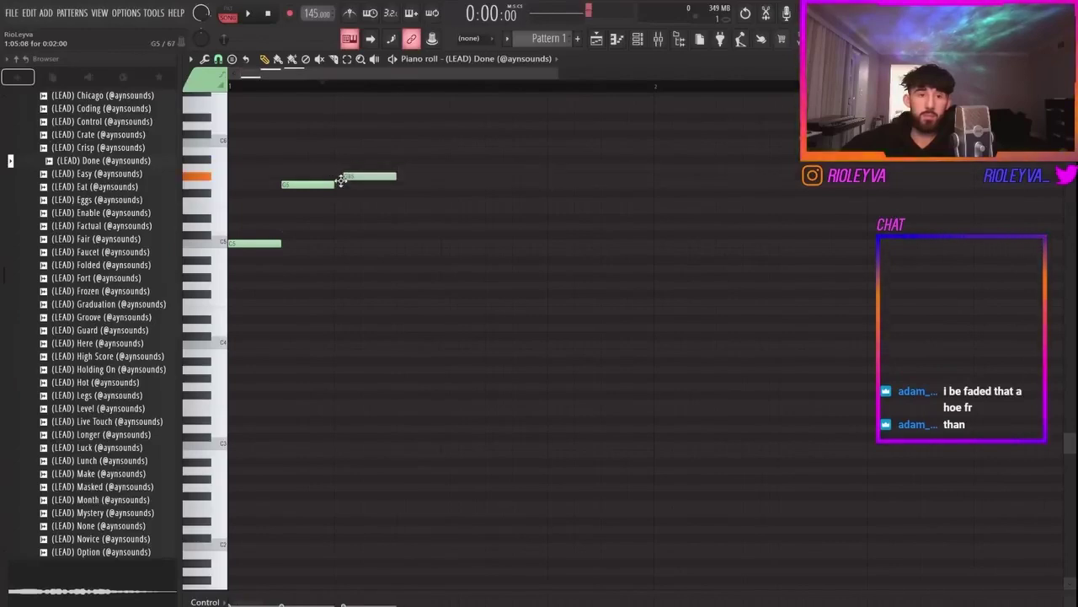
Continue the lead melody with notes A#5, F6, D#6 and D6, and lengthen the D6 to the end of bar 1.
{"action": "left_click", "coordinate": [392, 160]}
{"action": "scroll", "coordinate": [278, 177], "scroll_direction": "up", "scroll_amount": 3}
{"action": "left_click", "coordinate": [230, 174]}
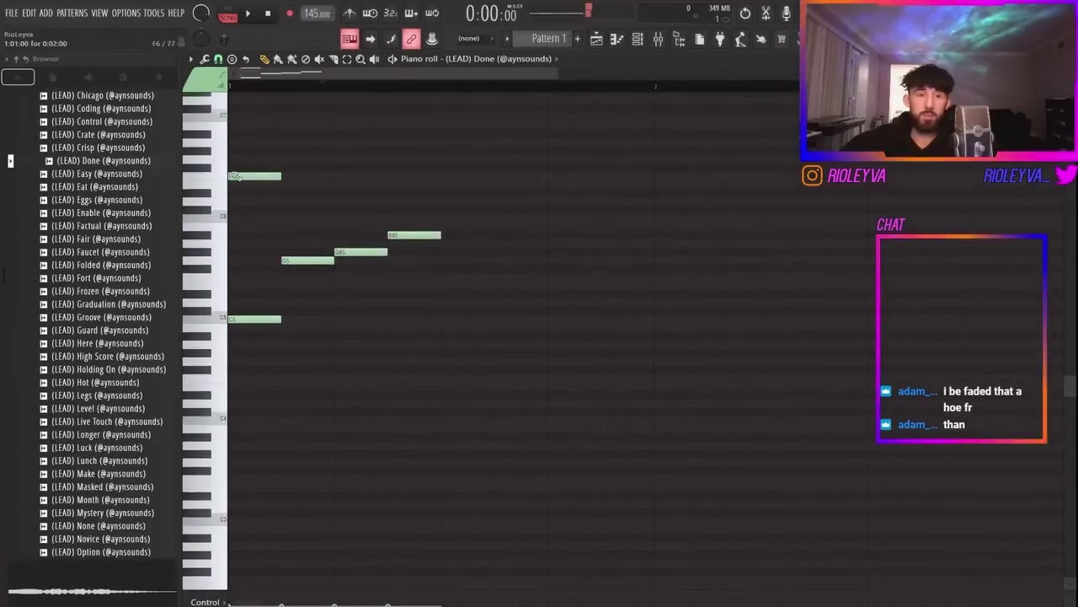
{"action": "key", "text": "ctrl+z"}
{"action": "left_click", "coordinate": [443, 175]}
{"action": "left_click", "coordinate": [496, 193]}
{"action": "left_click", "coordinate": [550, 202]}
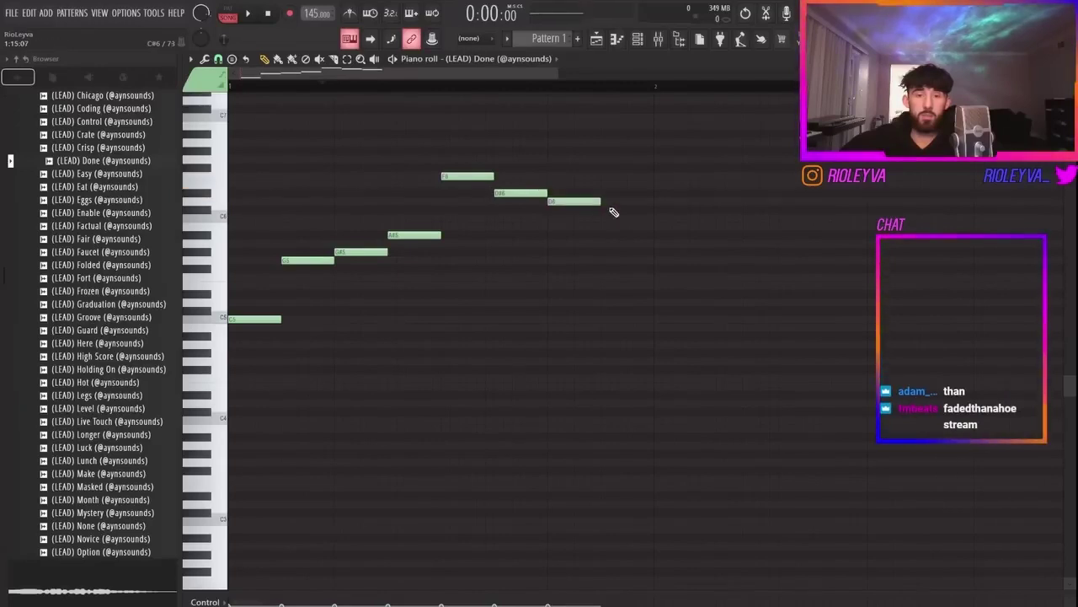
{"action": "key", "text": "space"}
{"action": "left_click_drag", "start_coordinate": [600, 201], "coordinate": [655, 202]}
Repeat the one-bar lead melody back to back until it fills eight bars.
{"action": "scroll", "coordinate": [630, 249], "scroll_direction": "down", "scroll_amount": 1}
{"action": "scroll", "coordinate": [542, 243], "scroll_direction": "down", "scroll_amount": 7}
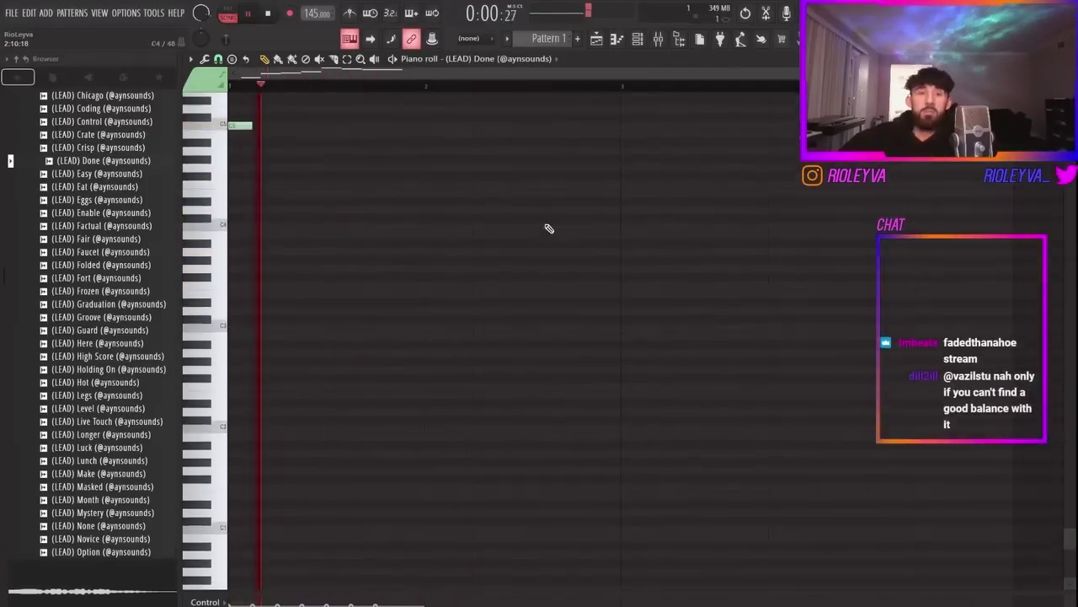
{"action": "scroll", "coordinate": [563, 227], "scroll_direction": "up", "scroll_amount": 6}
{"action": "key", "text": "ctrl+b"}
{"action": "key", "text": "ctrl+b"}
{"action": "key", "text": "ctrl+b"}
{"action": "key", "text": "ctrl+b"}
{"action": "scroll", "coordinate": [626, 209], "scroll_direction": "down", "scroll_amount": 4}
{"action": "key", "text": "ctrl+b"}
{"action": "key", "text": "ctrl+b"}
{"action": "key", "text": "ctrl+b"}
Open the lead channel's settings from the channel rack and set its volume multiplier to 126%.
{"action": "left_click", "coordinate": [637, 42]}
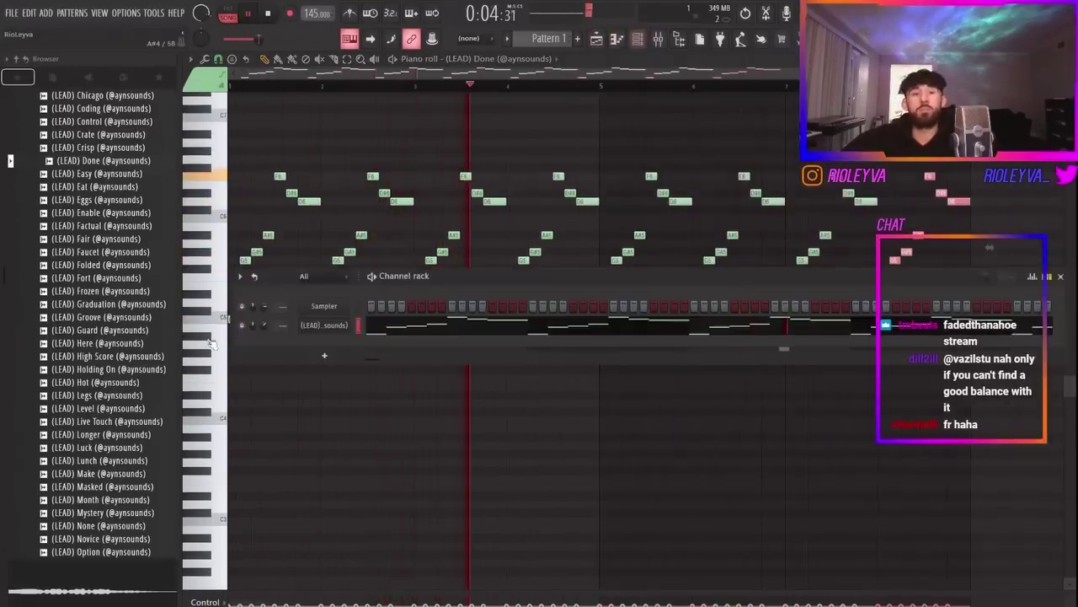
{"action": "left_click", "coordinate": [332, 324]}
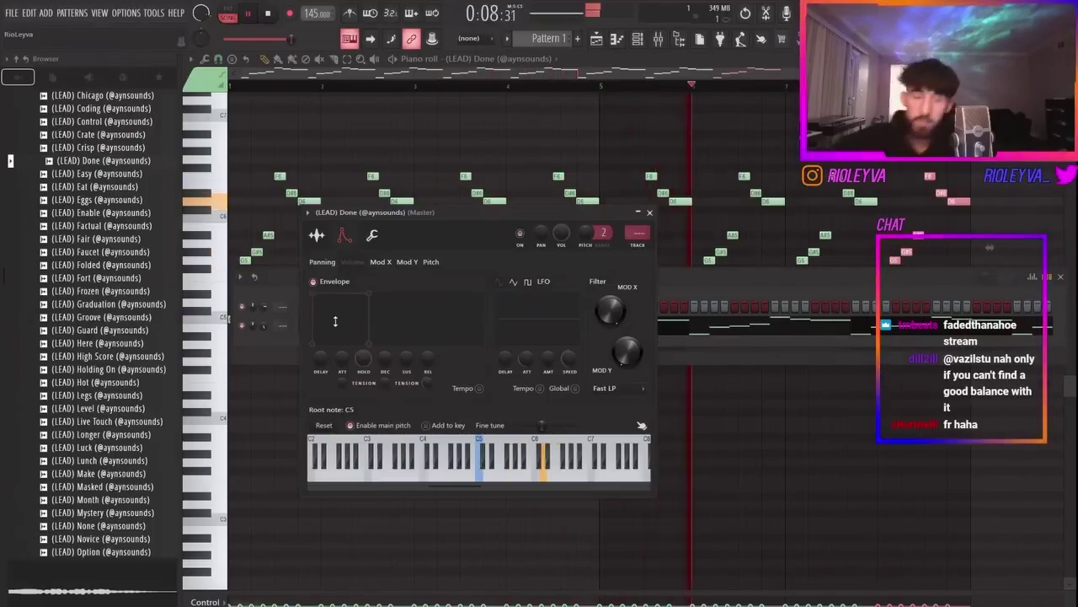
{"action": "left_click", "coordinate": [371, 235]}
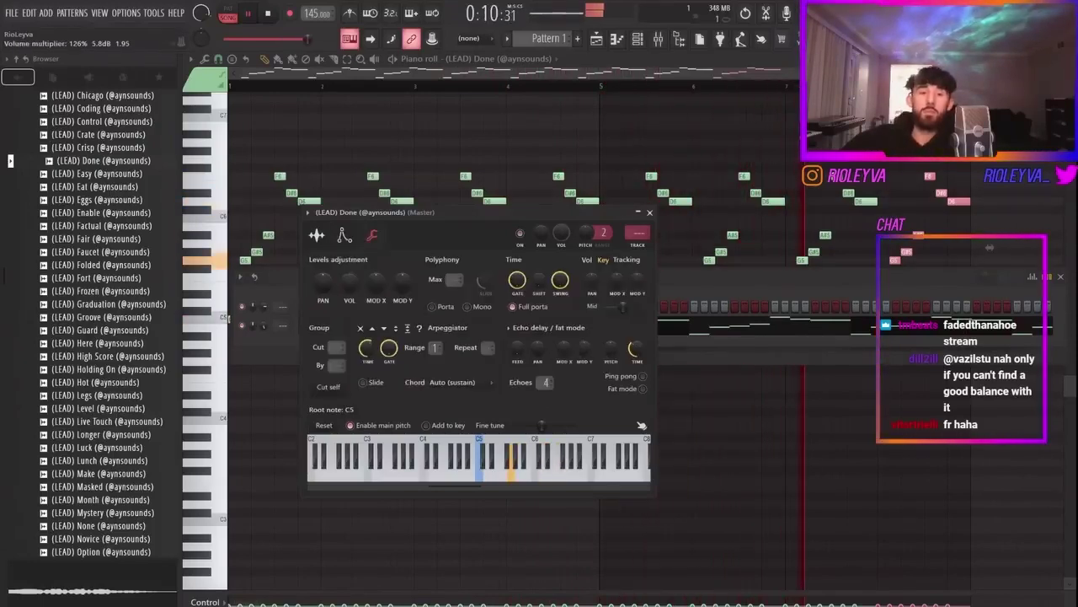
{"action": "left_click", "coordinate": [267, 347]}
Add the HH_04 sample from the RIO 2023 stash's Hi Hats folder to the channel rack and fill in a two-bar step pattern.
{"action": "scroll", "coordinate": [52, 323], "scroll_direction": "up", "scroll_amount": 5}
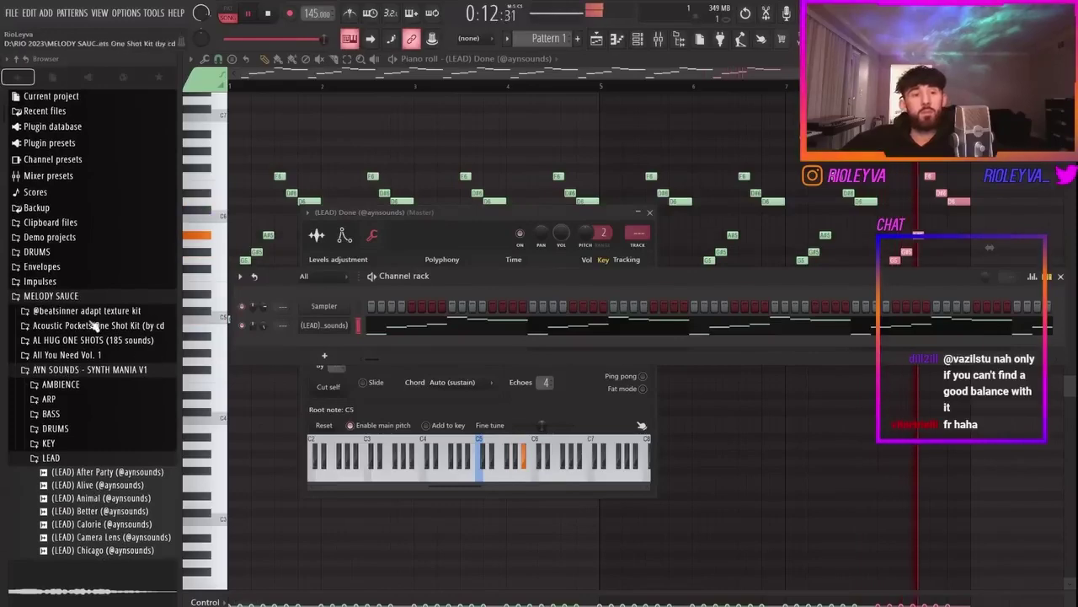
{"action": "left_click", "coordinate": [50, 295]}
{"action": "left_click", "coordinate": [37, 251]}
{"action": "left_click", "coordinate": [67, 266]}
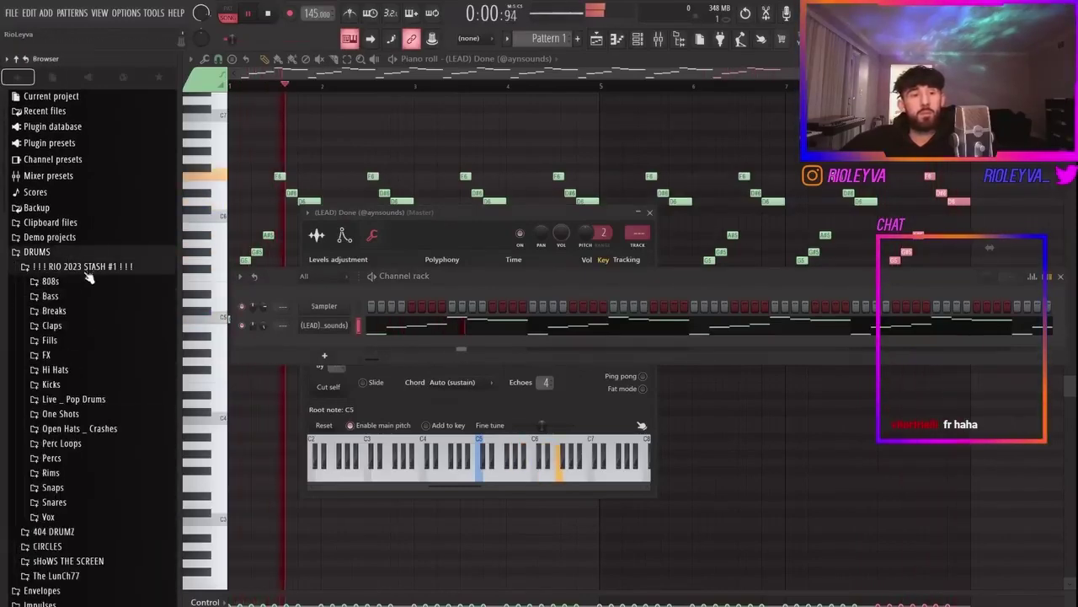
{"action": "left_click", "coordinate": [79, 357]}
{"action": "left_click", "coordinate": [82, 320]}
{"action": "left_click_drag", "start_coordinate": [82, 320], "coordinate": [422, 348]}
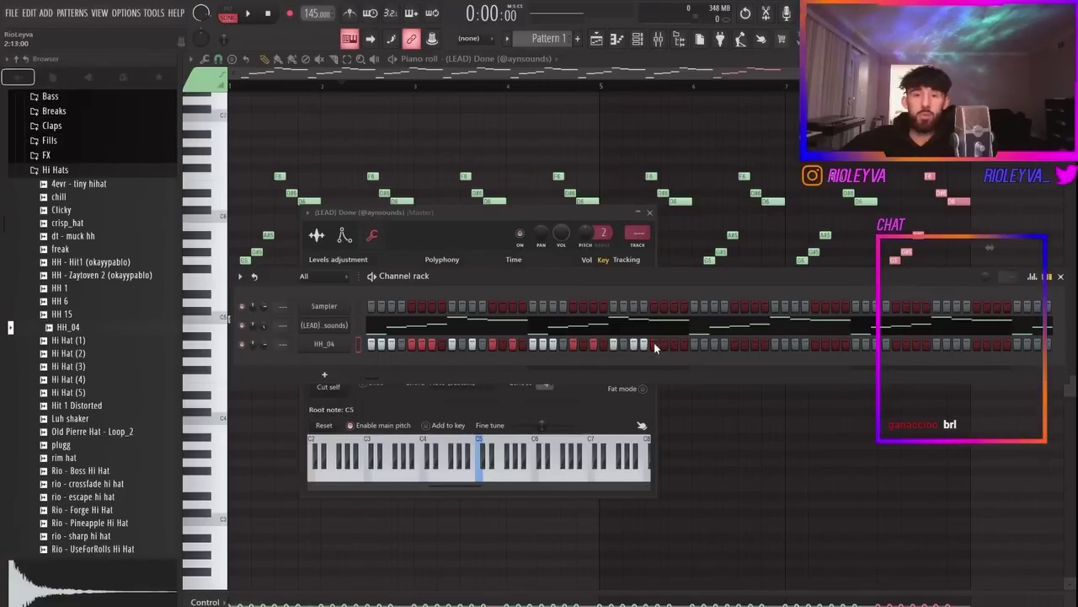
Open the HH_04 hi-hat steps as notes in the piano roll.
{"action": "right_click", "coordinate": [318, 328]}
{"action": "right_click", "coordinate": [326, 344]}
{"action": "right_click", "coordinate": [324, 345]}
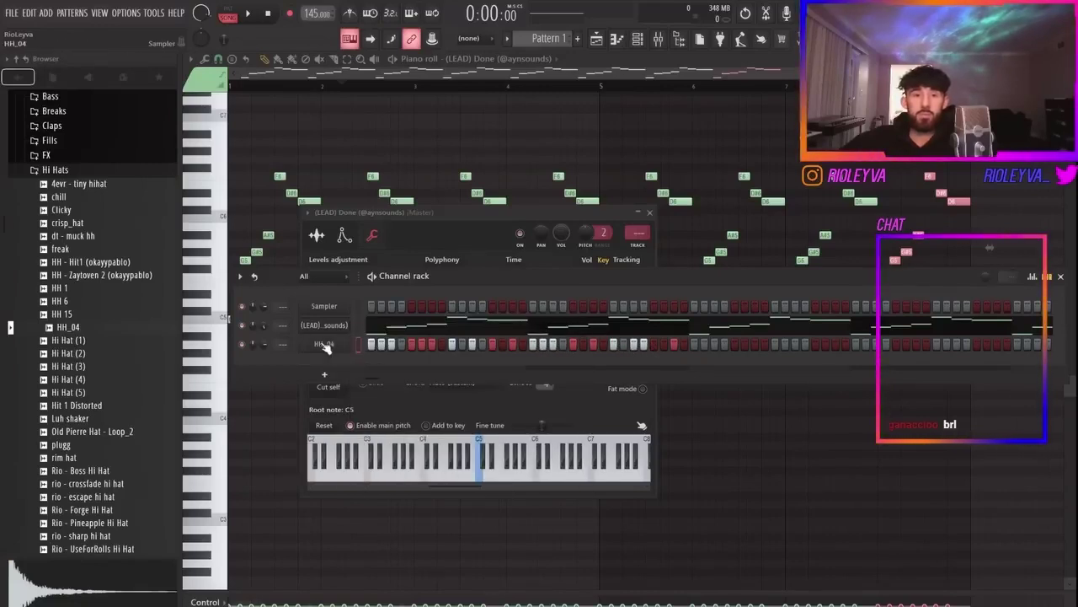
{"action": "right_click", "coordinate": [324, 345]}
{"action": "left_click", "coordinate": [379, 342]}
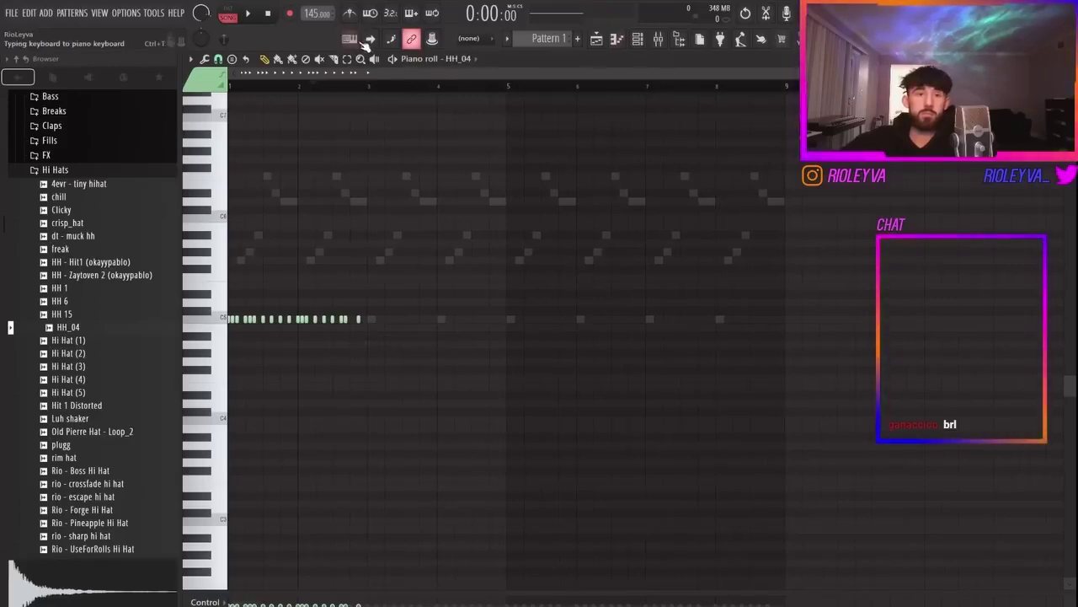
Select the first two bars of hi-hat notes and duplicate them until eight bars are filled.
{"action": "left_click_drag", "start_coordinate": [367, 88], "coordinate": [3, 114]}
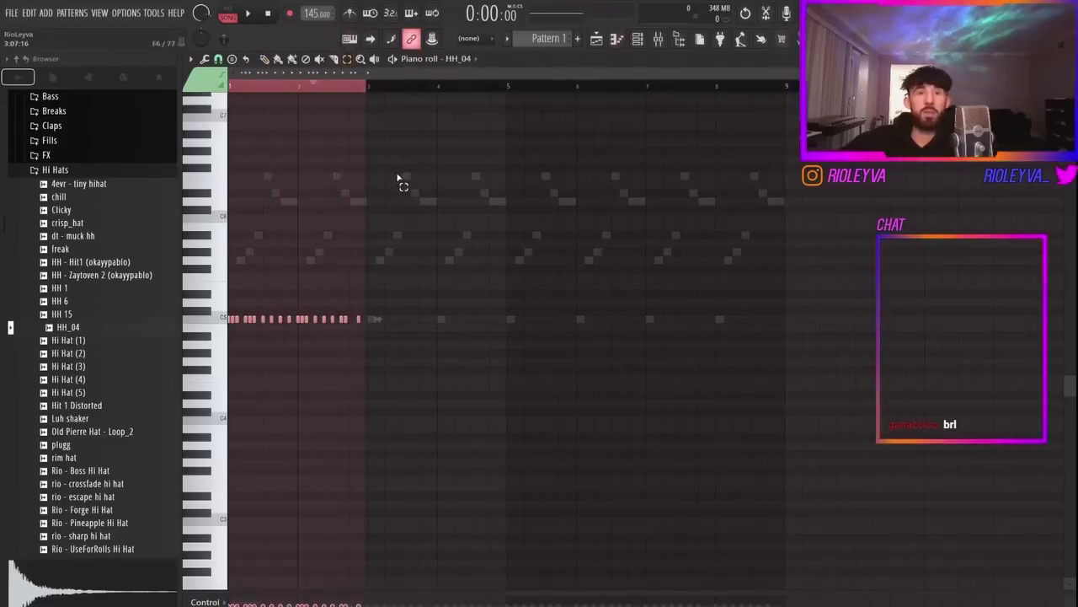
{"action": "left_click", "coordinate": [219, 59]}
{"action": "left_click", "coordinate": [232, 216]}
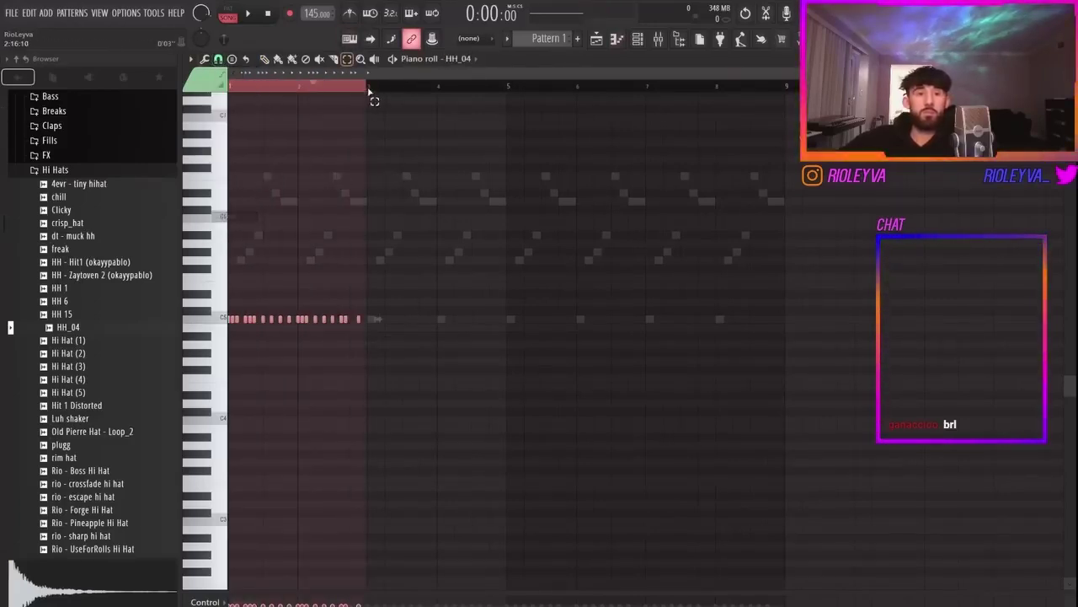
{"action": "left_click_drag", "start_coordinate": [364, 90], "coordinate": [2, 99]}
{"action": "key", "text": "ctrl+b"}
{"action": "key", "text": "ctrl+b"}
{"action": "key", "text": "ctrl+b"}
{"action": "left_click", "coordinate": [707, 111]}
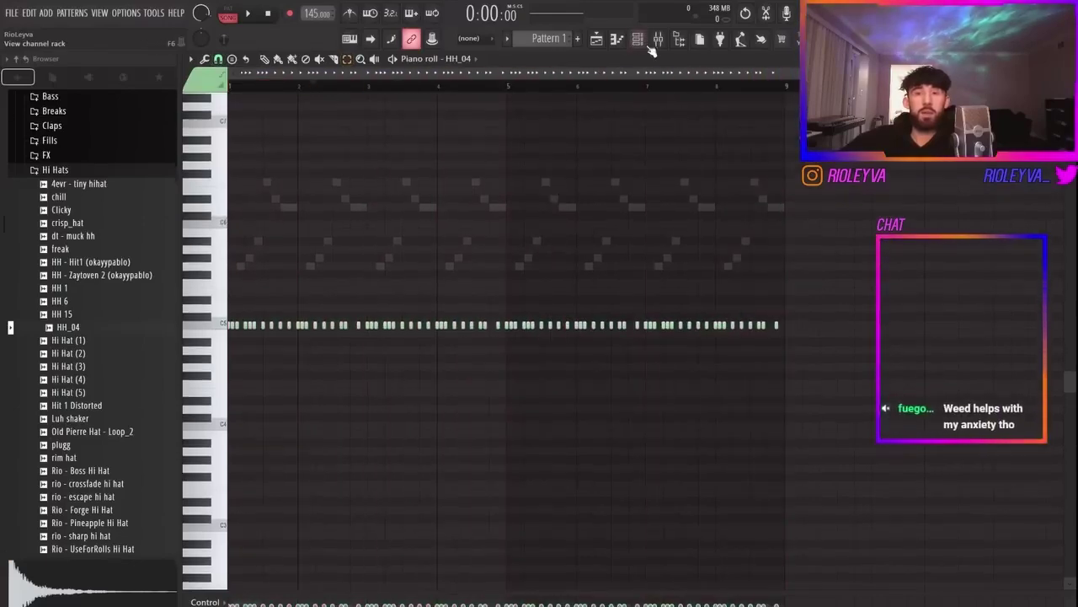
Replace the closing hi-hat hits of bar 4 with two long C5 notes starting on steps 11 and 13.
{"action": "scroll", "coordinate": [243, 118], "scroll_direction": "up", "scroll_amount": 3}
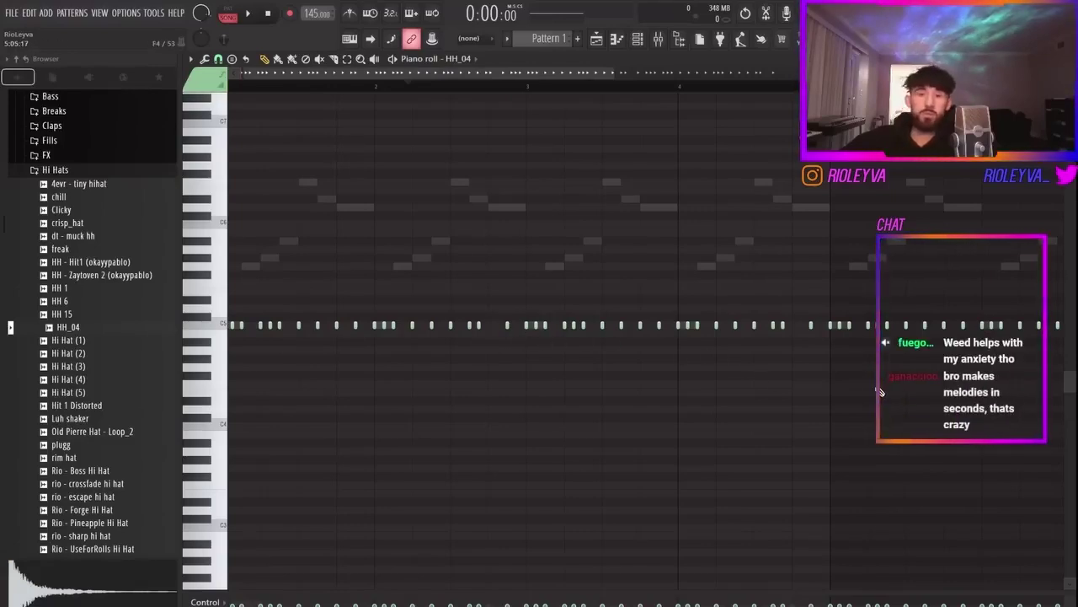
{"action": "scroll", "coordinate": [891, 385], "scroll_direction": "up", "scroll_amount": 3}
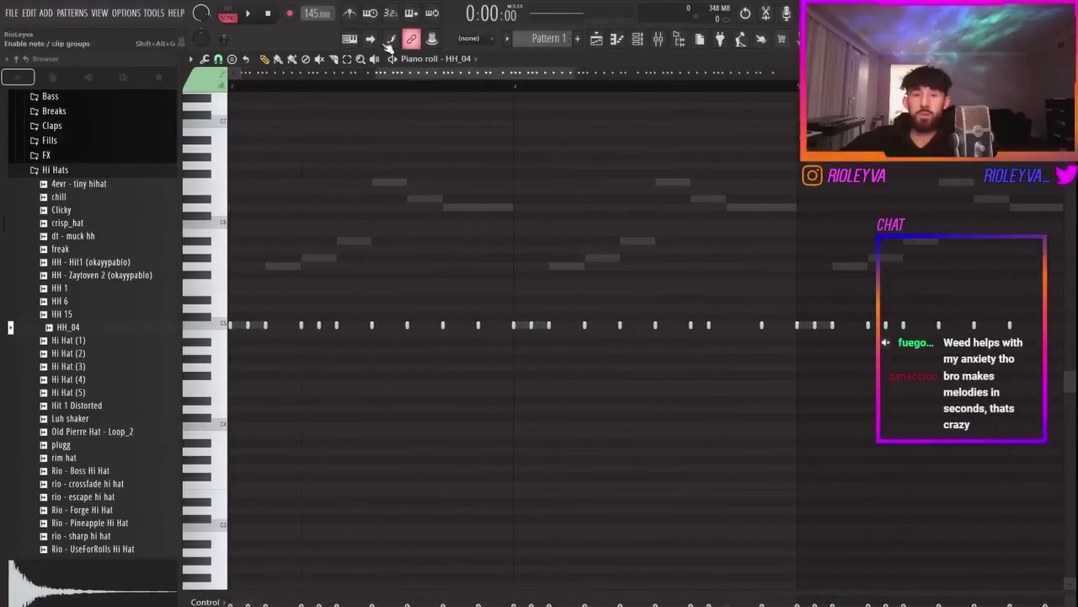
{"action": "left_click", "coordinate": [218, 60]}
{"action": "left_click", "coordinate": [236, 154]}
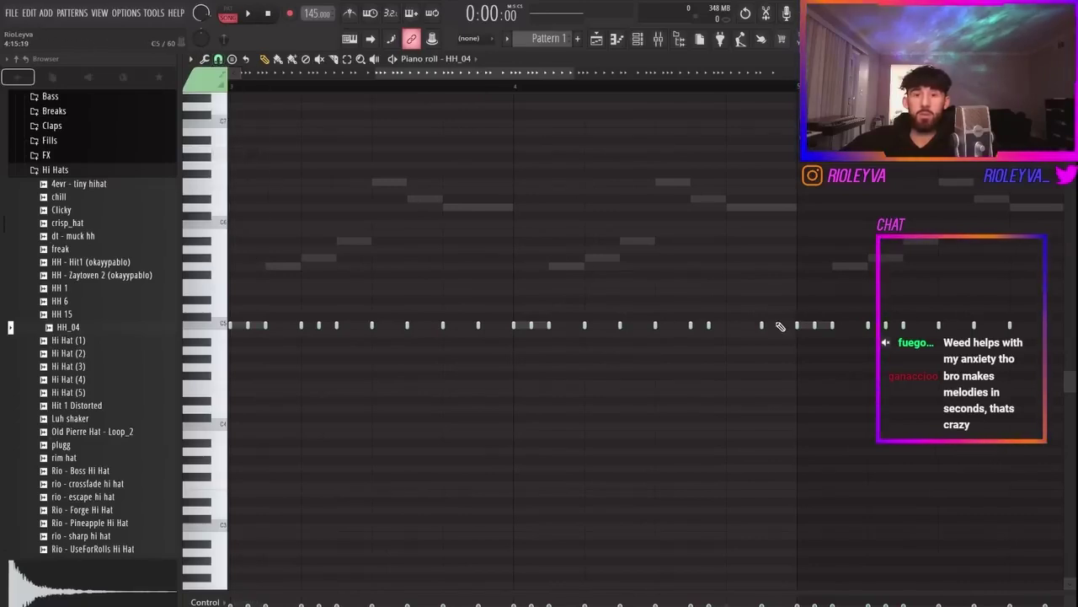
{"action": "left_click", "coordinate": [693, 329]}
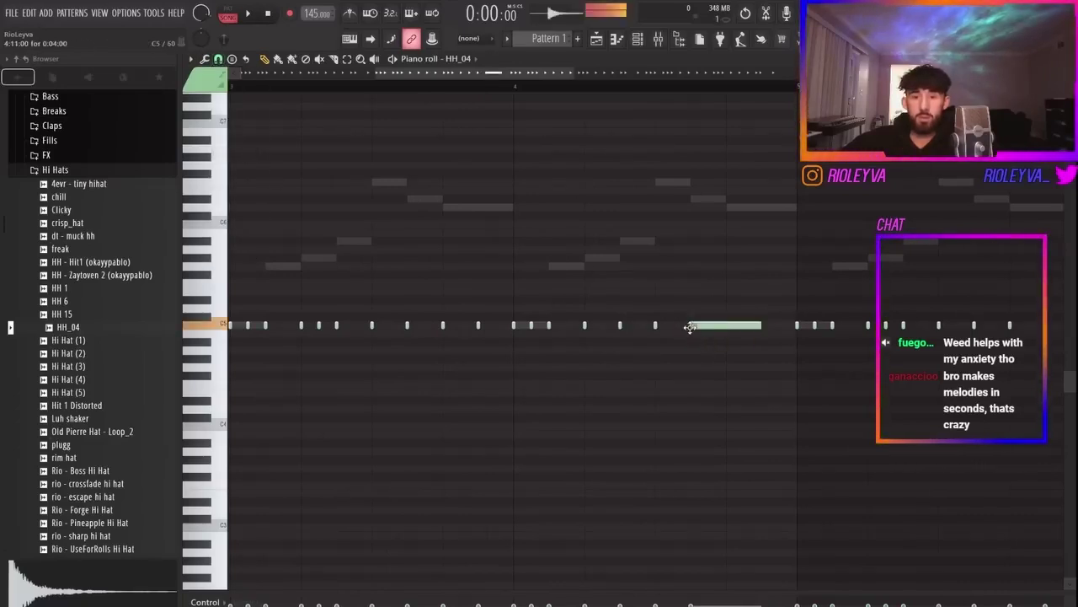
{"action": "left_click", "coordinate": [727, 327]}
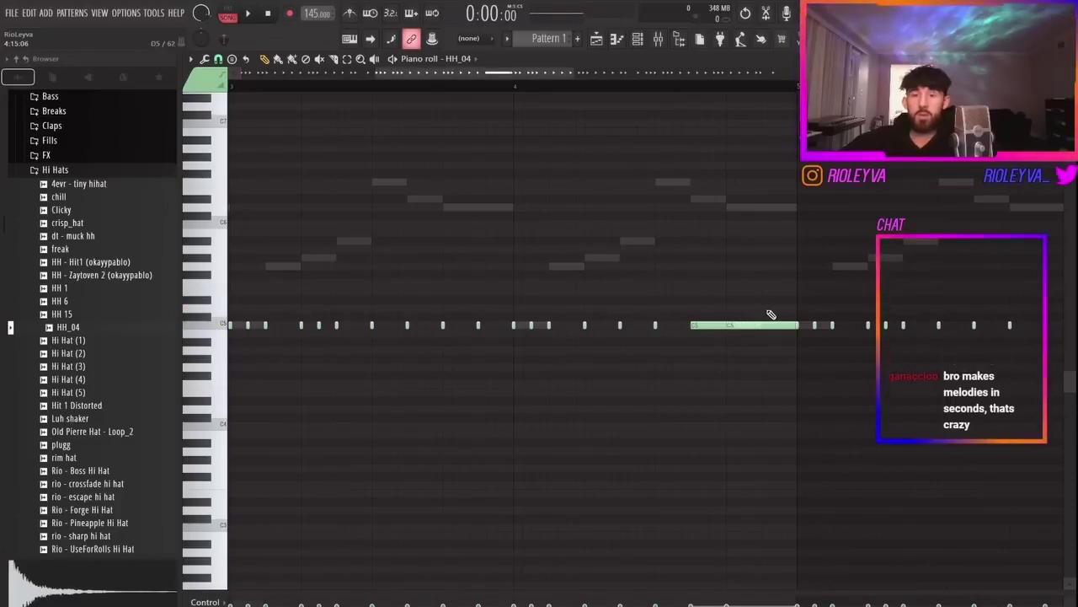
Delete the hi-hat notes of bars 5 to 8 and replace them with a copy of the first four bars.
{"action": "scroll", "coordinate": [771, 314], "scroll_direction": "down", "scroll_amount": 3}
{"action": "left_click_drag", "start_coordinate": [1060, 363], "coordinate": [621, 323]}
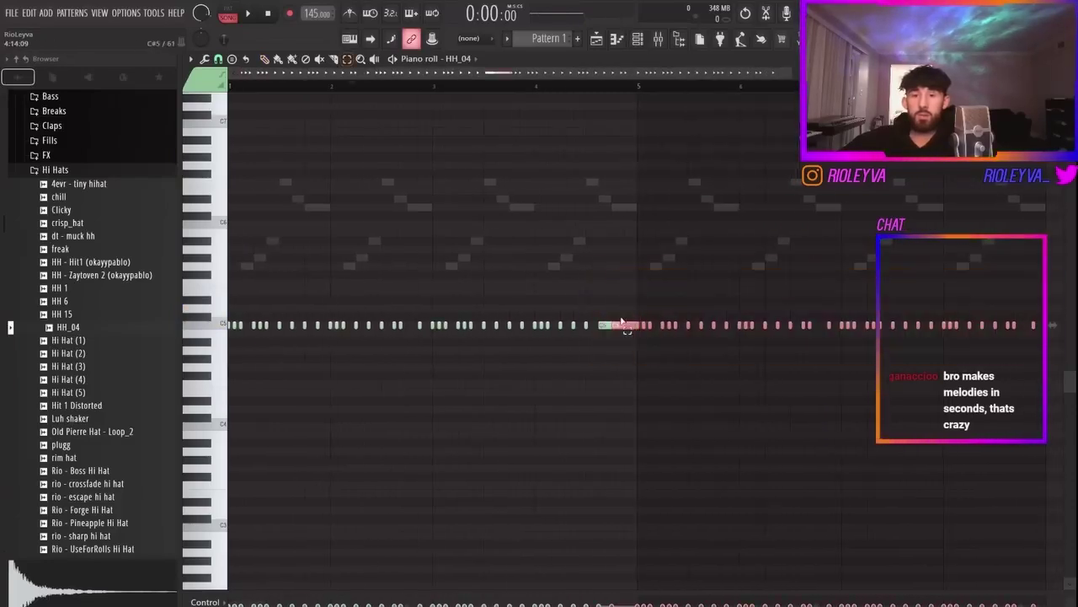
{"action": "key", "text": "Delete"}
{"action": "key", "text": "ctrl+b"}
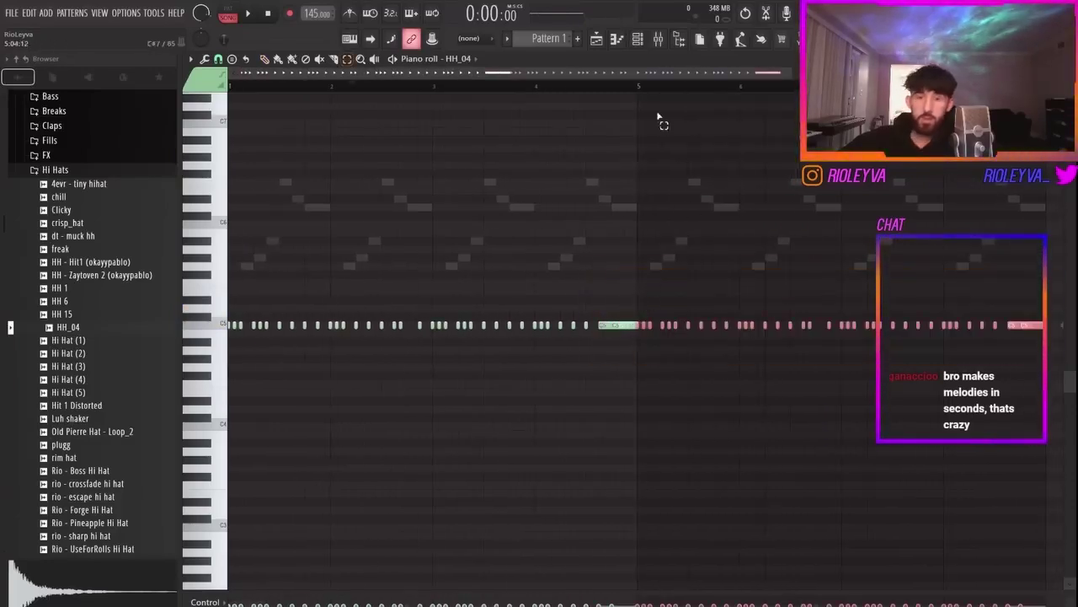
Add arena open hat 3 from the Open Hats _ Crashes folder, with a hit on its first step and channel volume at 59%.
{"action": "left_click", "coordinate": [638, 39]}
{"action": "scroll", "coordinate": [81, 426], "scroll_direction": "up", "scroll_amount": 5}
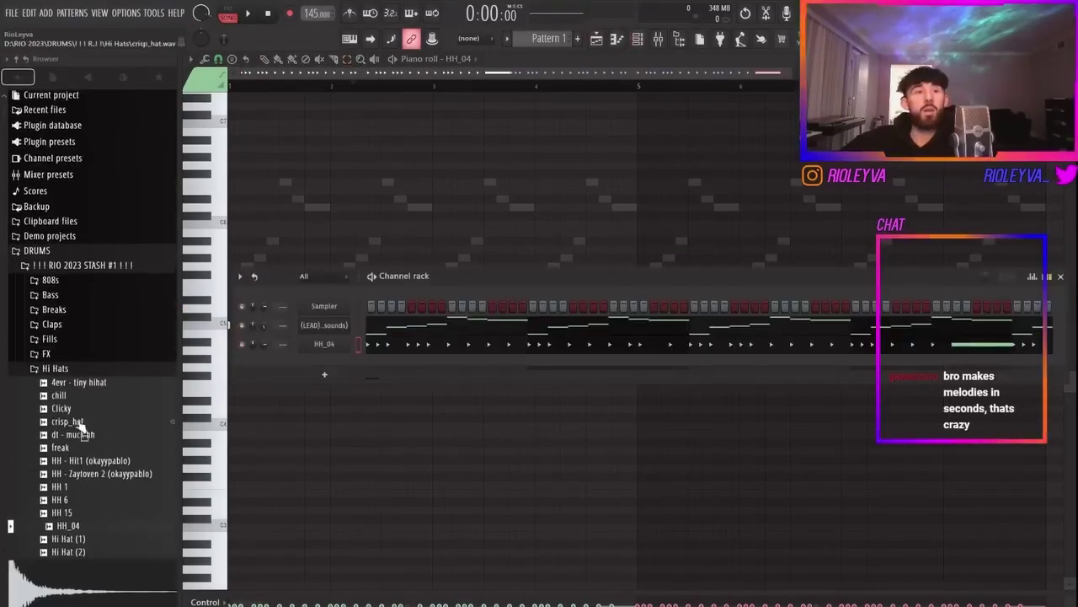
{"action": "left_click", "coordinate": [71, 371]}
{"action": "left_click", "coordinate": [91, 430]}
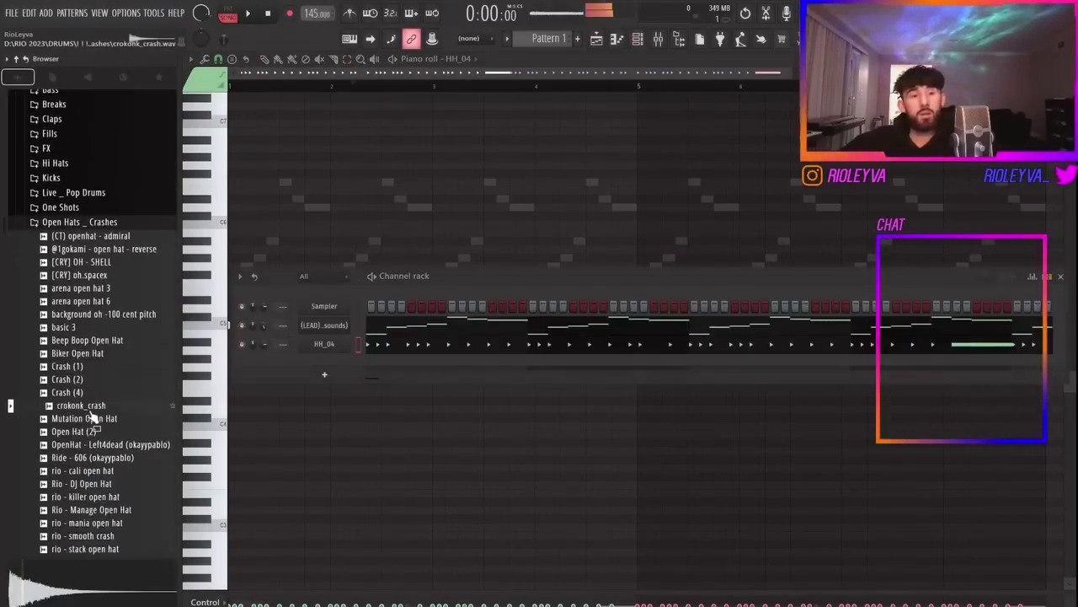
{"action": "left_click", "coordinate": [69, 380]}
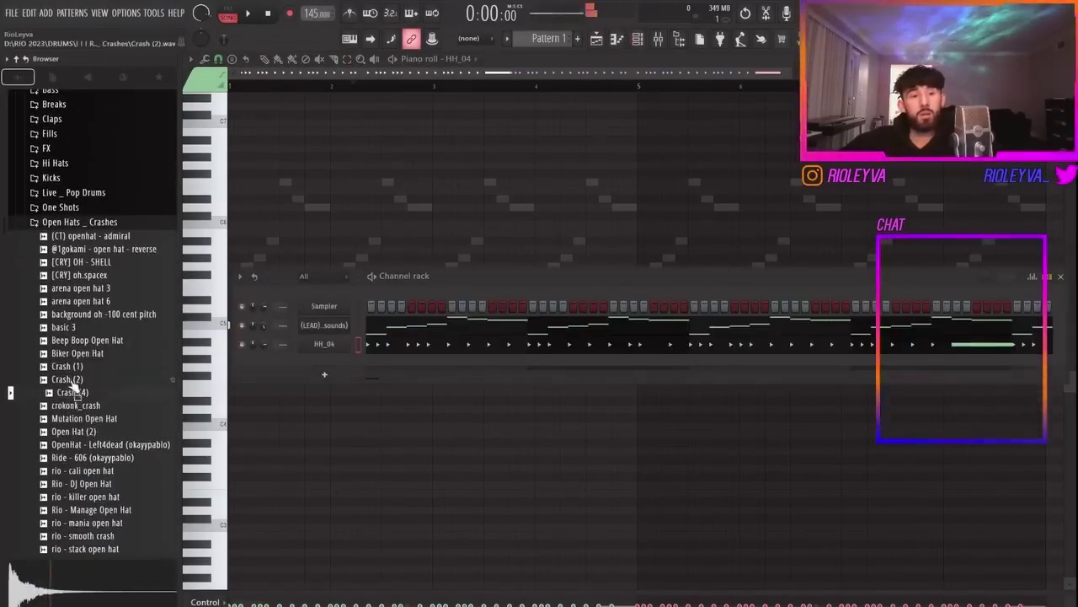
{"action": "left_click", "coordinate": [92, 303]}
{"action": "left_click_drag", "start_coordinate": [92, 308], "coordinate": [372, 368]}
{"action": "left_click_drag", "start_coordinate": [265, 364], "coordinate": [265, 381]}
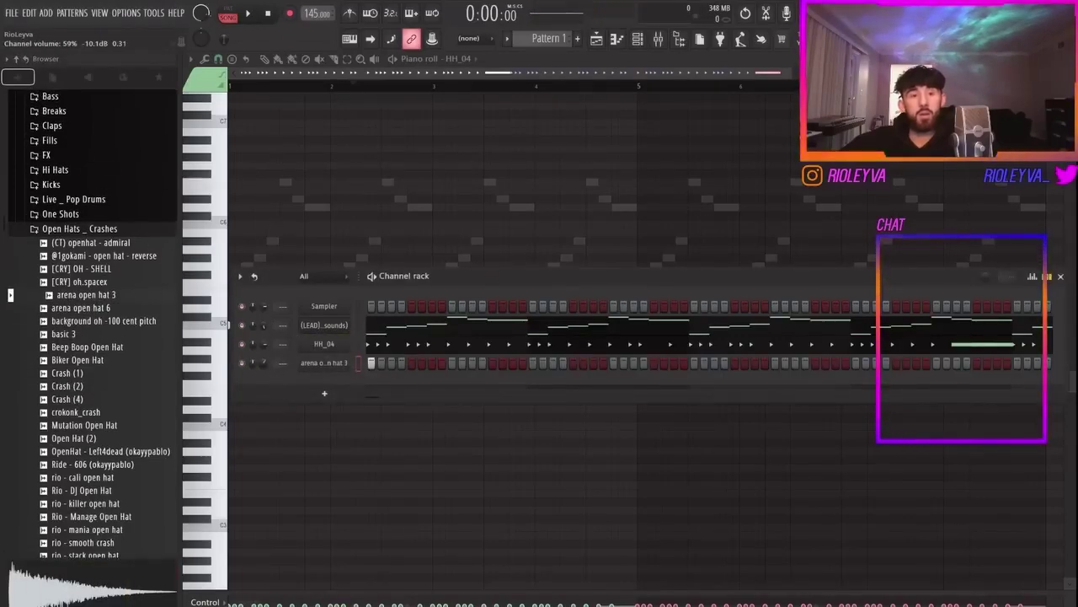
Open arena open hat 3 in the piano roll and repeat its hit every two bars across eight bars.
{"action": "right_click", "coordinate": [334, 363]}
{"action": "left_click", "coordinate": [383, 375]}
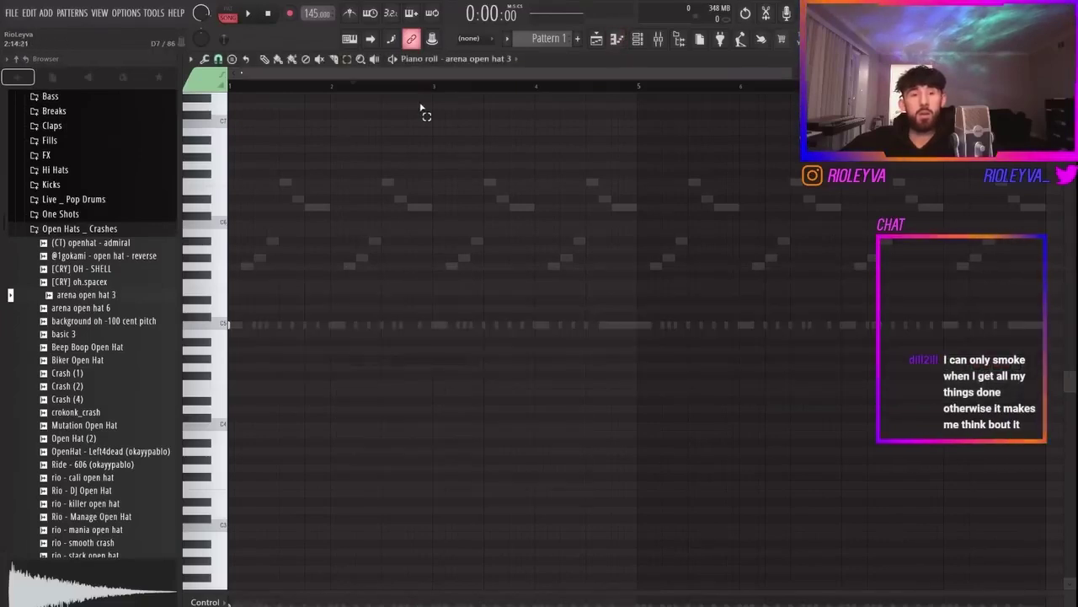
{"action": "left_click_drag", "start_coordinate": [431, 87], "coordinate": [230, 87]}
{"action": "key", "text": "ctrl+b"}
{"action": "key", "text": "ctrl+b"}
{"action": "key", "text": "ctrl+b"}
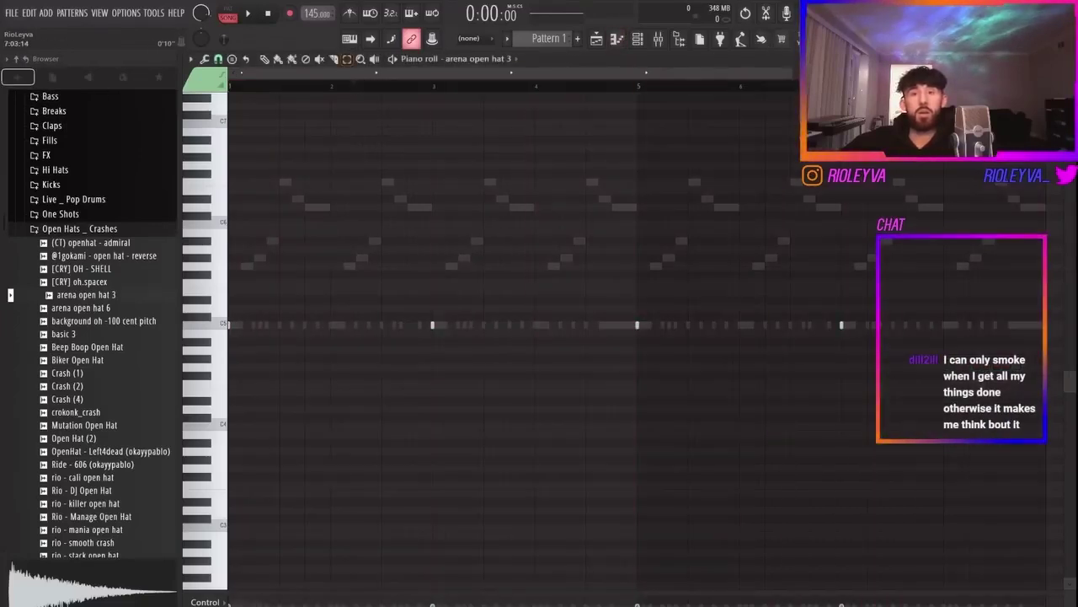
Show the mixer with the channel rack and set the project tempo to 152 BPM.
{"action": "left_click", "coordinate": [596, 39]}
{"action": "left_click", "coordinate": [659, 39]}
{"action": "left_click", "coordinate": [638, 39]}
{"action": "left_click", "coordinate": [316, 278]}
{"action": "left_click", "coordinate": [306, 289]}
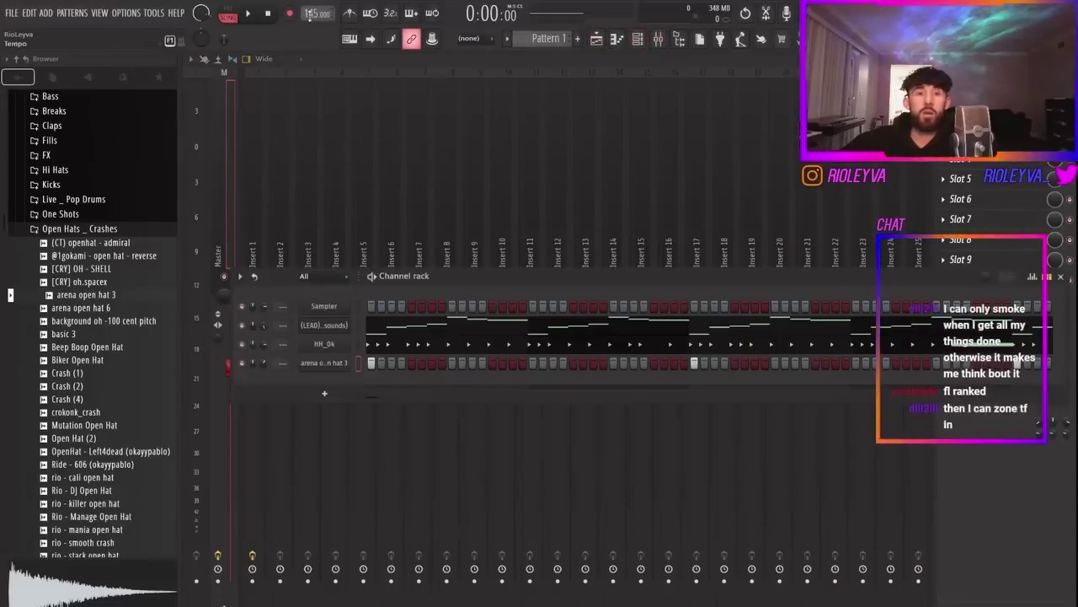
{"action": "scroll", "coordinate": [28, 219], "scroll_direction": "up", "scroll_amount": 5}
Audition the bass samples in the stash's 808s folder.
{"action": "left_click", "coordinate": [56, 281]}
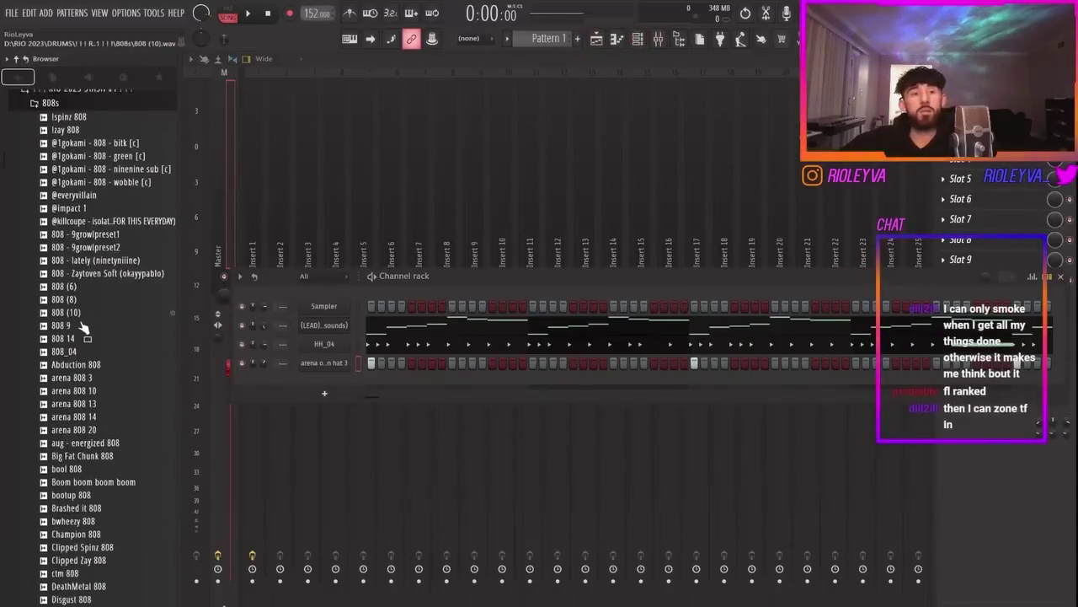
{"action": "left_click", "coordinate": [79, 330]}
{"action": "left_click", "coordinate": [69, 309]}
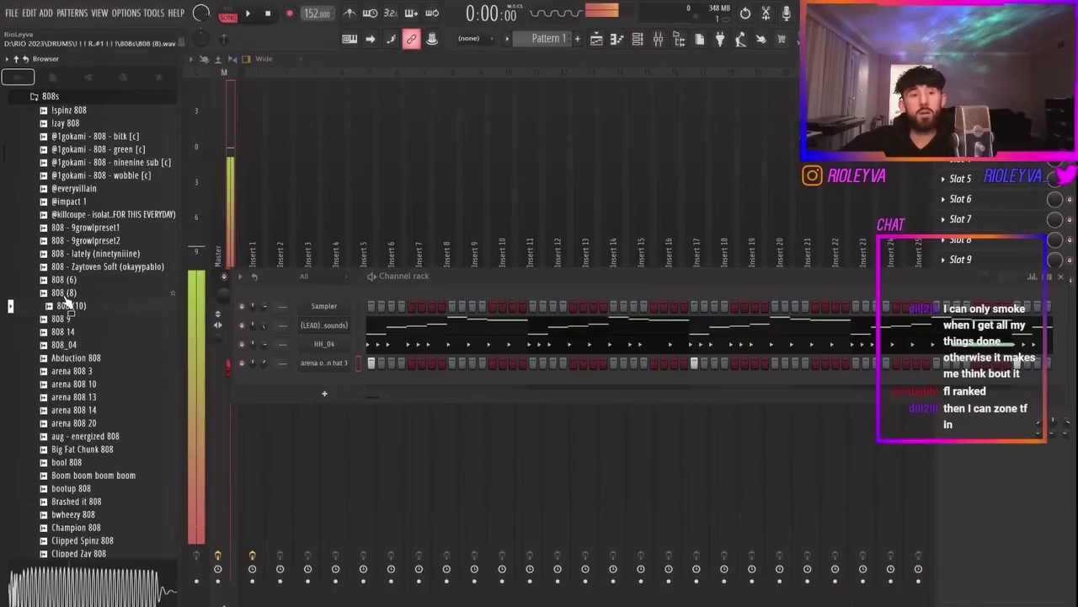
{"action": "left_click", "coordinate": [68, 294]}
{"action": "left_click", "coordinate": [69, 281]}
{"action": "left_click", "coordinate": [67, 334]}
{"action": "left_click", "coordinate": [67, 346]}
{"action": "left_click", "coordinate": [70, 371]}
{"action": "scroll", "coordinate": [80, 406], "scroll_direction": "down", "scroll_amount": 4}
{"action": "left_click", "coordinate": [67, 359]}
{"action": "left_click", "coordinate": [70, 371]}
{"action": "left_click", "coordinate": [77, 410]}
{"action": "scroll", "coordinate": [76, 410], "scroll_direction": "down", "scroll_amount": 6}
Compare a few more 808s and add the Goyxrd - 808Broke sample to the channel rack.
{"action": "left_click", "coordinate": [70, 280]}
{"action": "left_click", "coordinate": [73, 267]}
{"action": "left_click", "coordinate": [95, 307]}
{"action": "left_click", "coordinate": [79, 267]}
{"action": "left_click_drag", "start_coordinate": [74, 271], "coordinate": [343, 384]}
Set the 808's volume envelope attack to 0% and make it cut itself with cut group 1 by 1.
{"action": "left_click", "coordinate": [264, 154]}
{"action": "left_click_drag", "start_coordinate": [261, 276], "coordinate": [261, 316]}
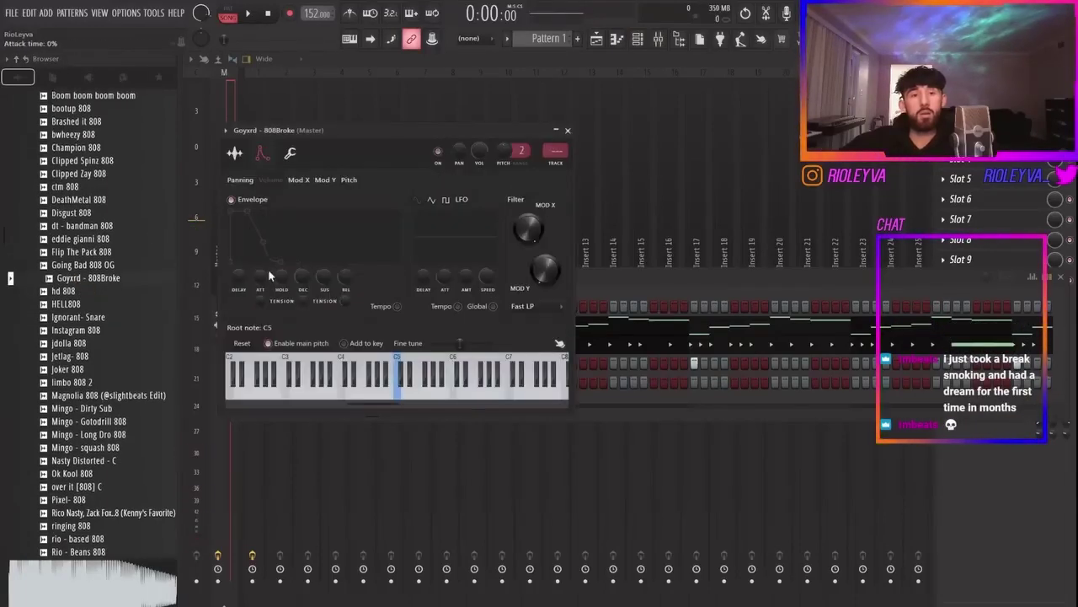
{"action": "left_click", "coordinate": [71, 303]}
{"action": "left_click", "coordinate": [290, 153]}
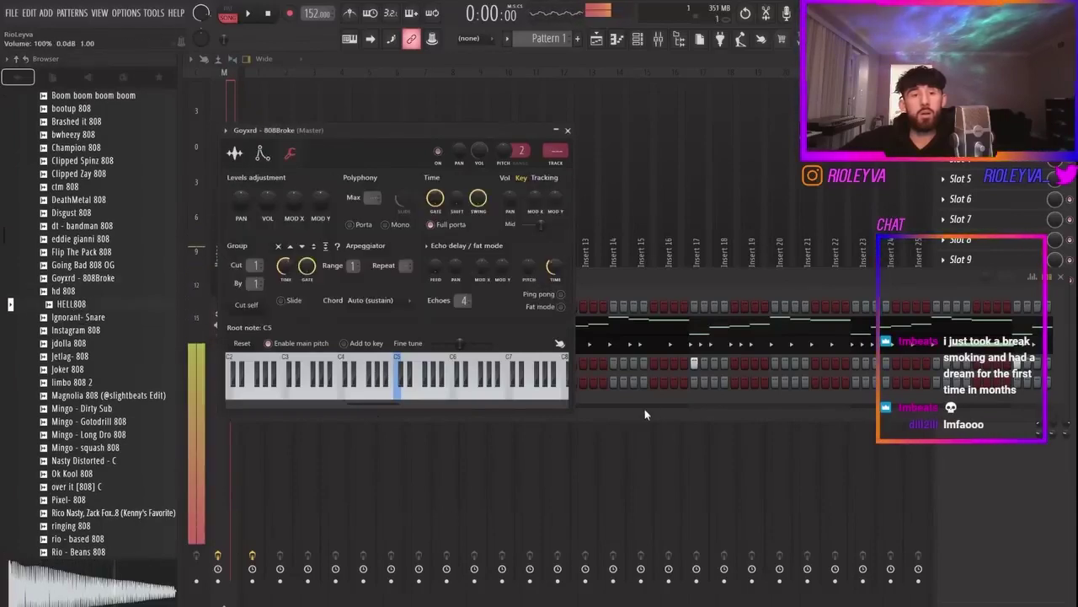
{"action": "left_click", "coordinate": [649, 416]}
Open the lead melody in the piano roll and transpose all its notes up two semitones.
{"action": "left_click", "coordinate": [388, 326]}
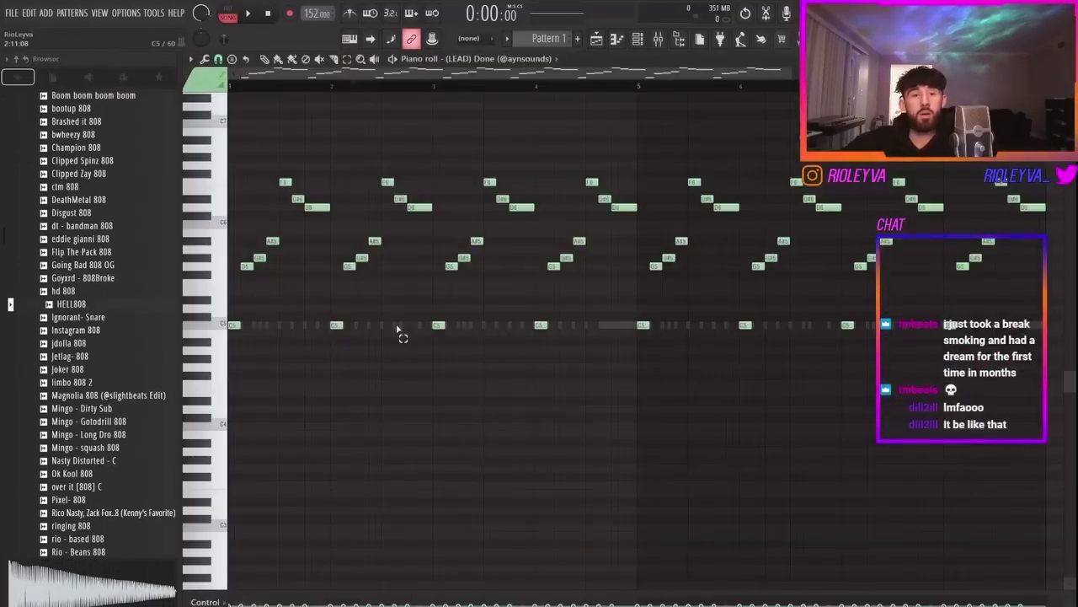
{"action": "key", "text": "Up"}
{"action": "key", "text": "Up"}
Open Goyxrd - 808Broke in the piano roll and place four-step D5 notes on steps 1 and 7 of bar 1.
{"action": "left_click", "coordinate": [530, 59]}
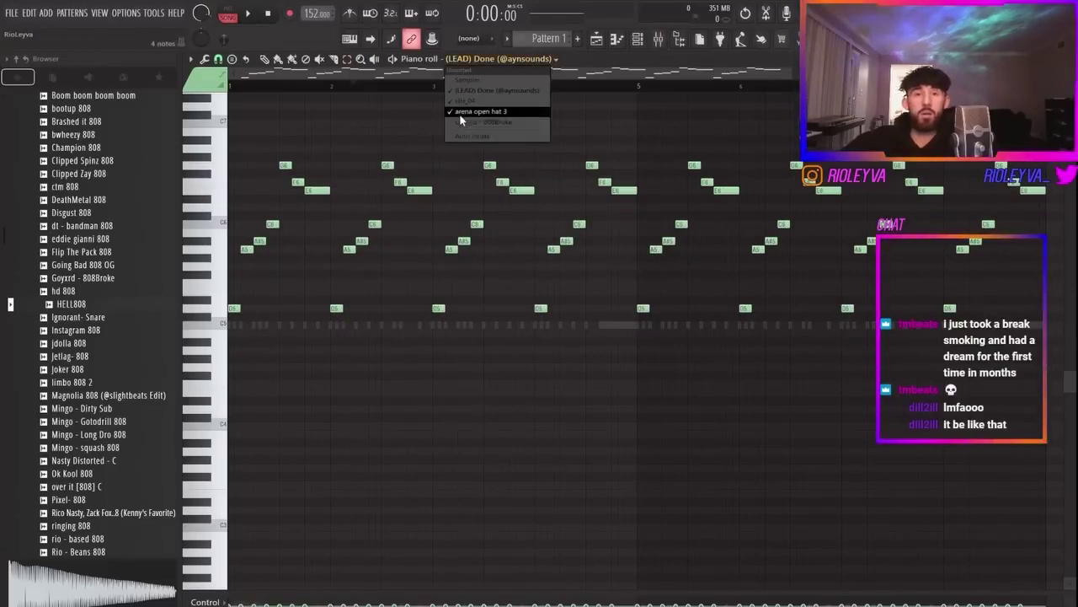
{"action": "left_click", "coordinate": [482, 123]}
{"action": "left_click", "coordinate": [248, 299]}
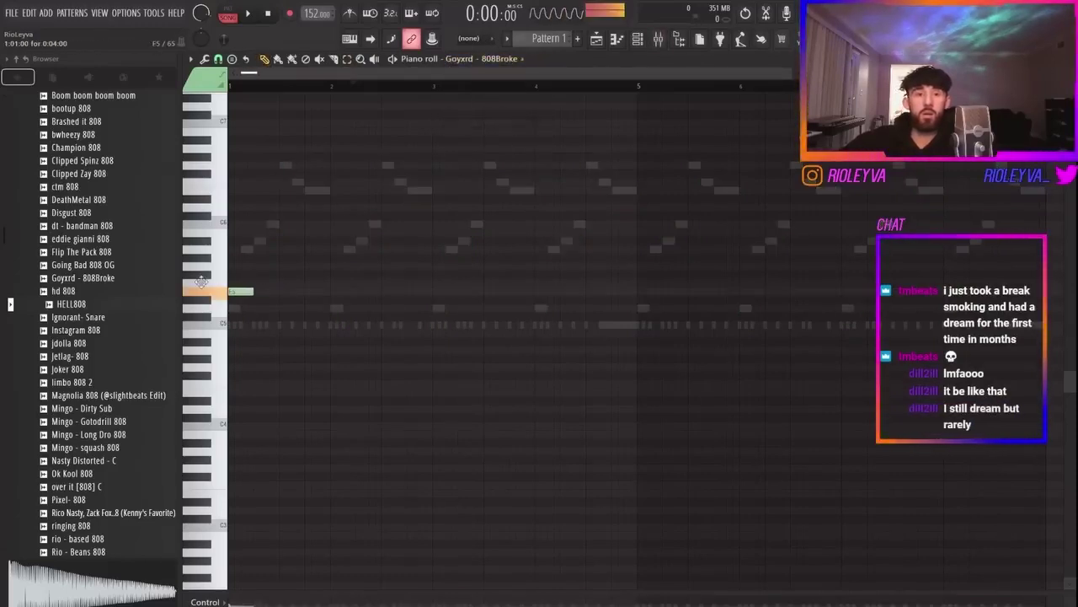
{"action": "scroll", "coordinate": [284, 309], "scroll_direction": "up", "scroll_amount": 3}
{"action": "right_click", "coordinate": [271, 302]}
{"action": "left_click_drag", "start_coordinate": [253, 308], "coordinate": [193, 308]}
{"action": "left_click", "coordinate": [318, 309]}
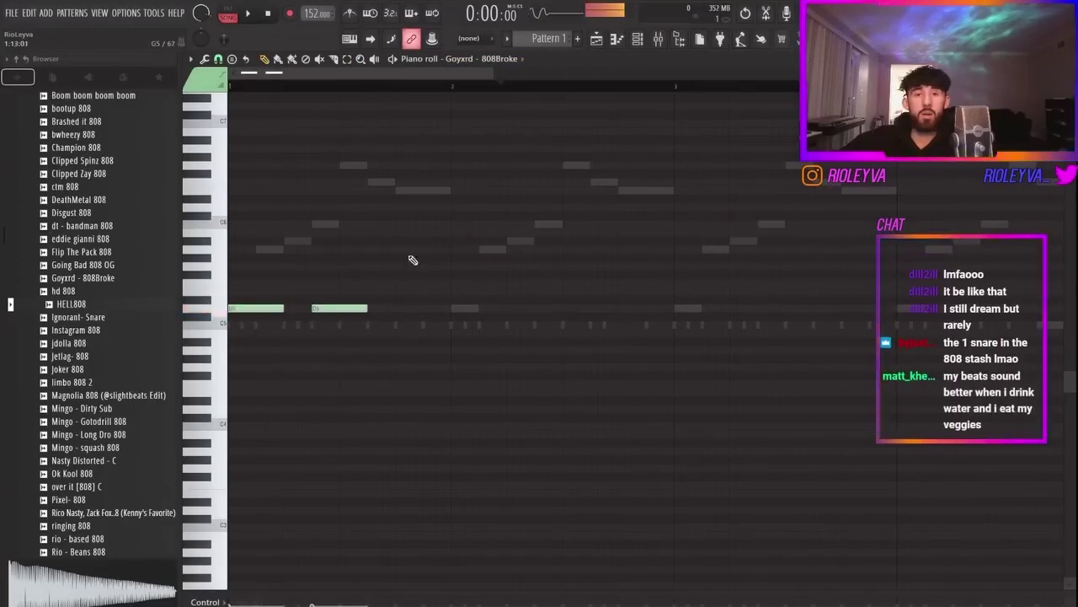
Clone the Goyxrd - 808Broke channel, audition nearby 808s and load jdolla 808 into the clone.
{"action": "left_click", "coordinate": [638, 37]}
{"action": "right_click", "coordinate": [345, 381]}
{"action": "left_click", "coordinate": [389, 503]}
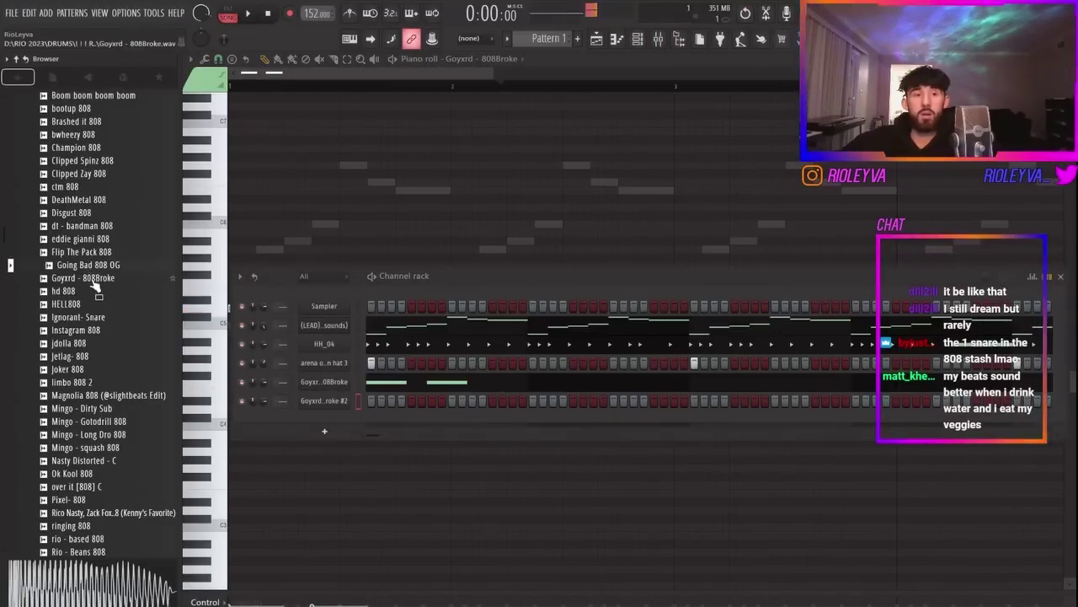
{"action": "left_click", "coordinate": [91, 279]}
{"action": "left_click", "coordinate": [87, 345]}
{"action": "left_click", "coordinate": [86, 359]}
{"action": "mouse_move", "coordinate": [67, 345]}
{"action": "left_mouse_down"}
{"action": "mouse_move", "coordinate": [363, 416]}
{"action": "mouse_move", "coordinate": [342, 402]}
{"action": "left_mouse_up"}
Try jdolla 808 notes at A#4 late in bar 1 and C5 early in bar 2, playing the pattern.
{"action": "right_click", "coordinate": [350, 394]}
{"action": "left_click", "coordinate": [399, 401]}
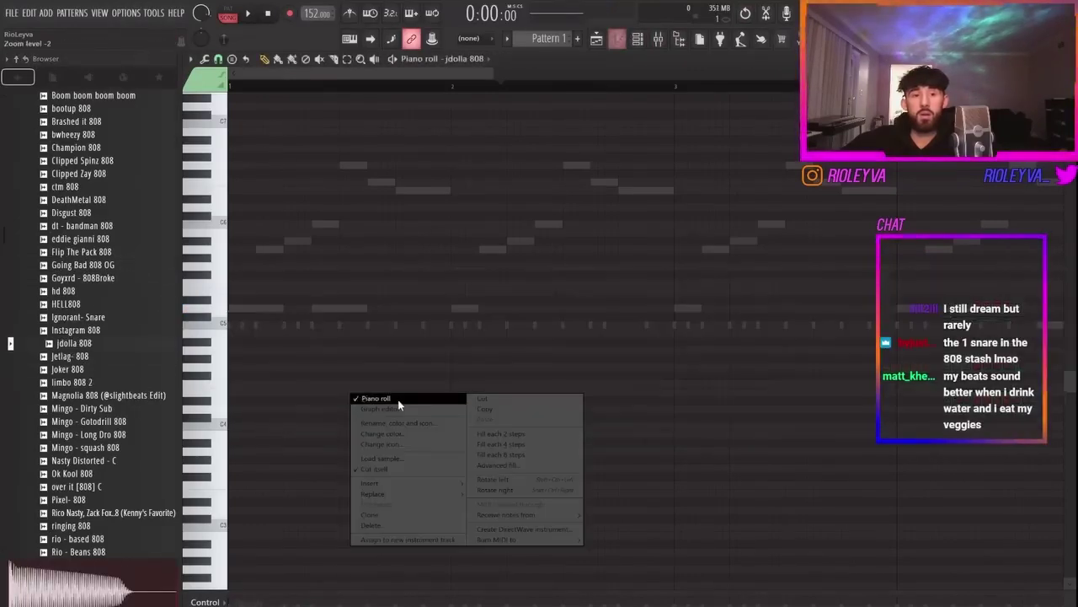
{"action": "left_click", "coordinate": [396, 310]}
{"action": "right_click", "coordinate": [404, 310]}
{"action": "left_click", "coordinate": [396, 343]}
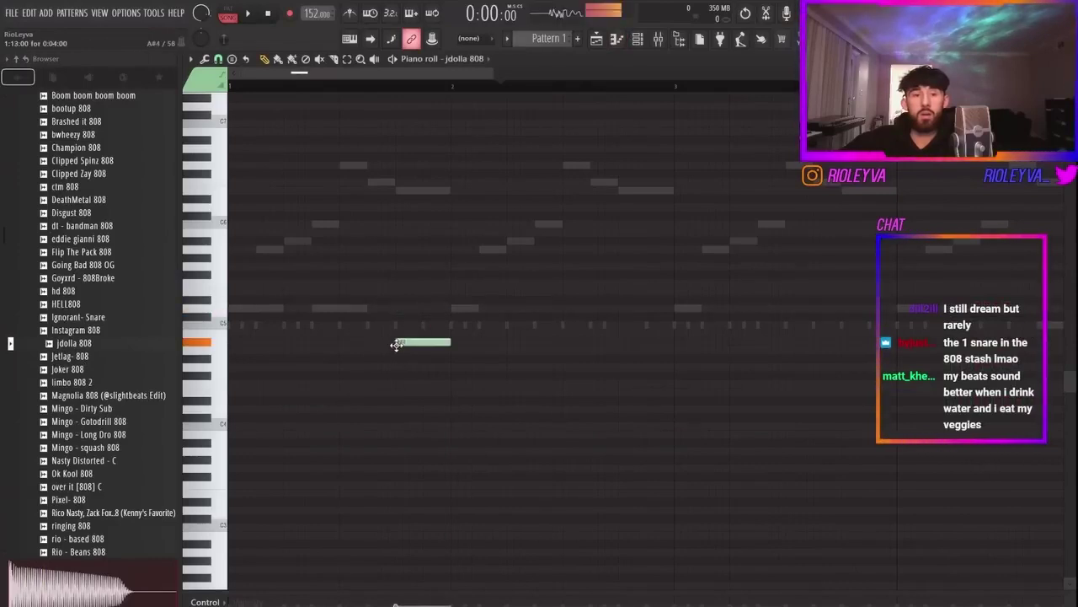
{"action": "left_click", "coordinate": [476, 324]}
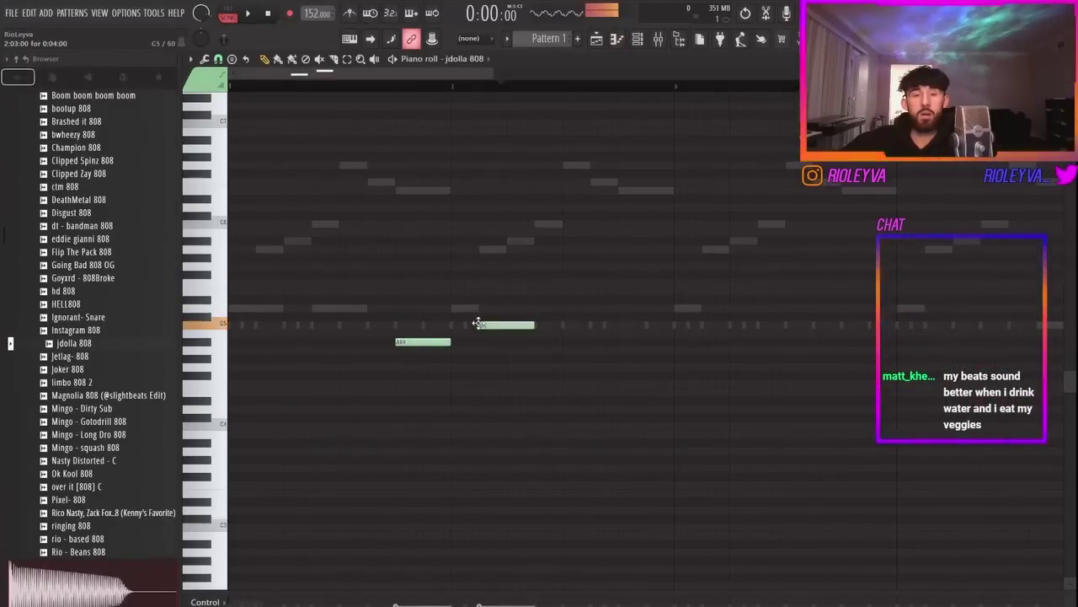
{"action": "key", "text": "space"}
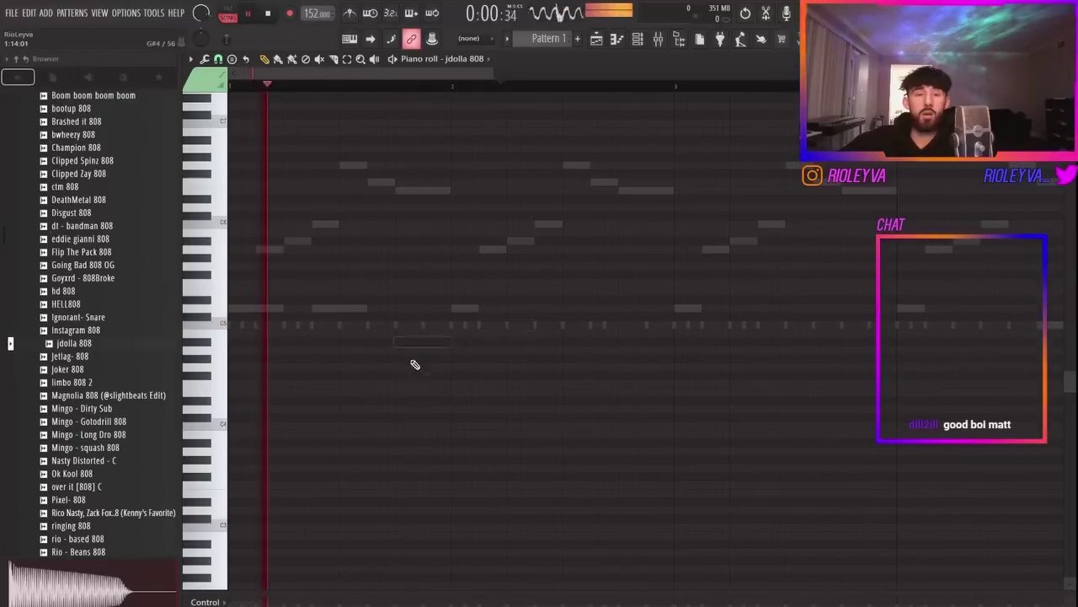
{"action": "key", "text": "space"}
Transpose the lead and Goyxrd - 808Broke channels by -2 semitones.
{"action": "double_click", "coordinate": [339, 308]}
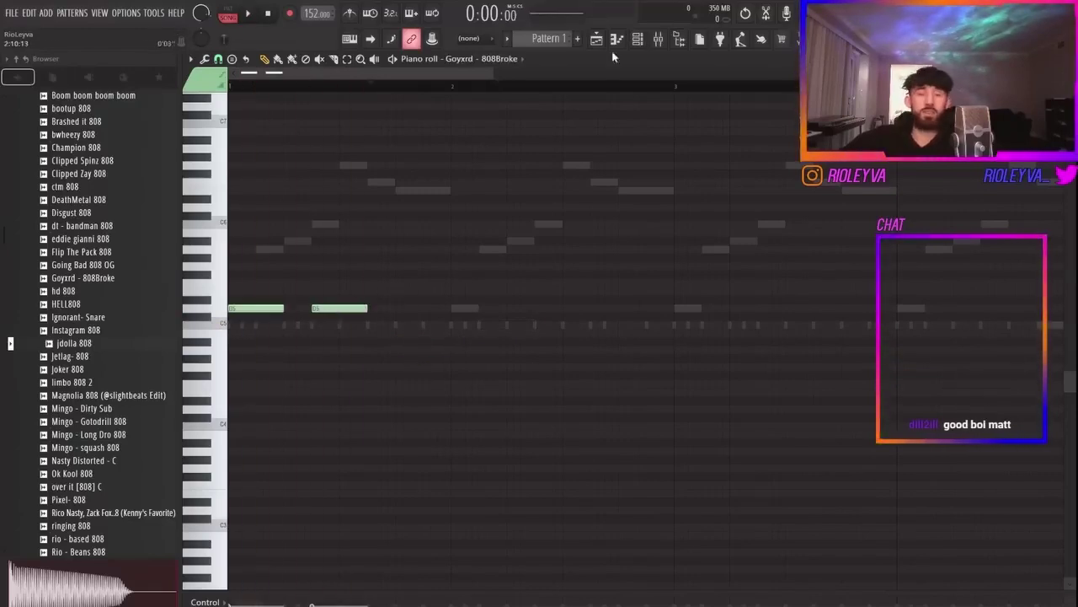
{"action": "left_click", "coordinate": [638, 40]}
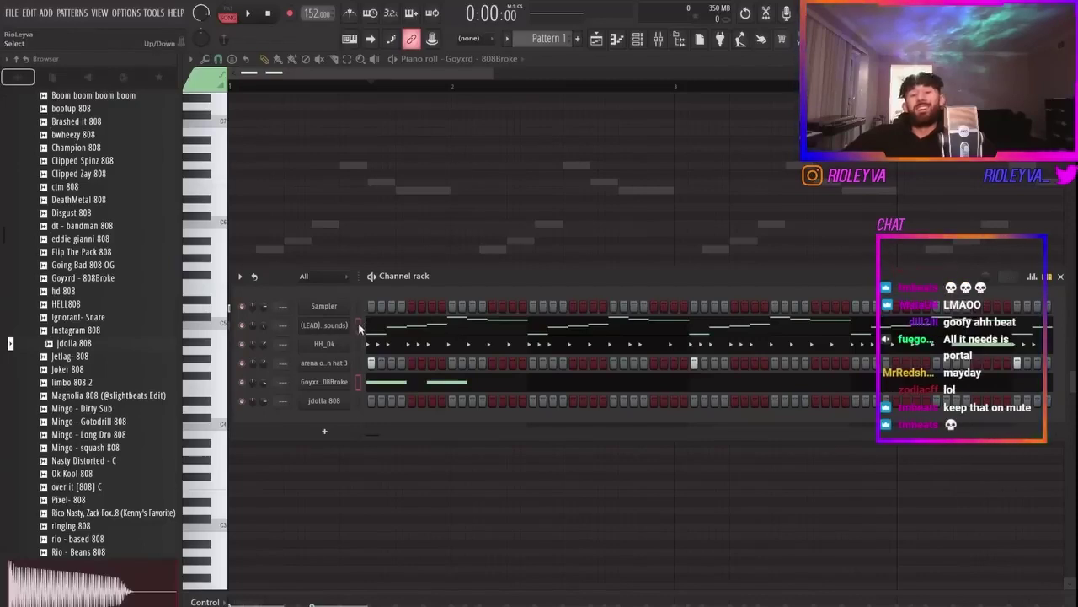
{"action": "left_click", "coordinate": [242, 277]}
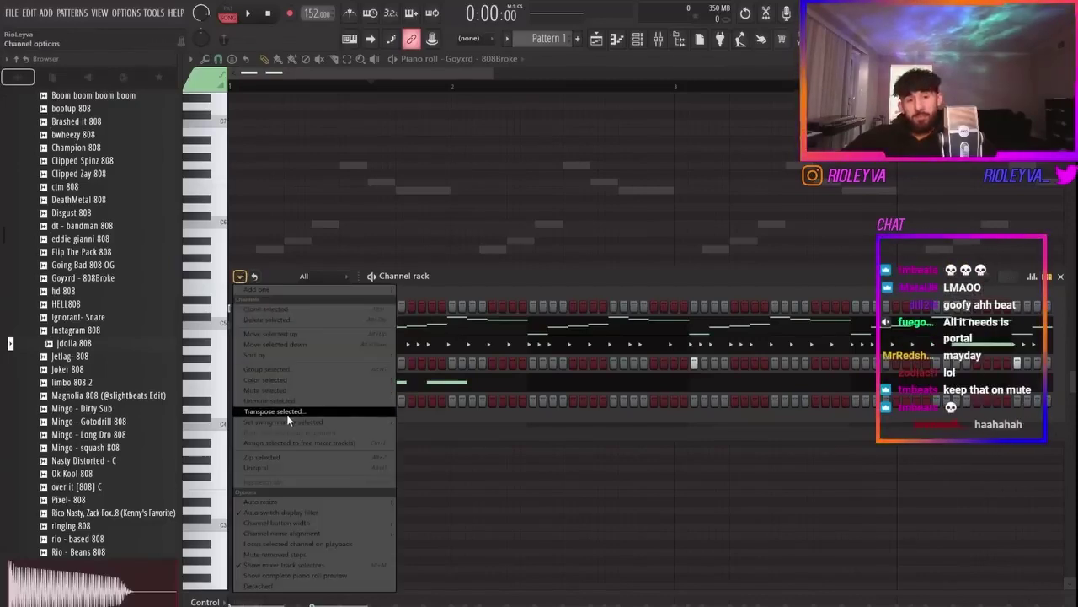
{"action": "left_click", "coordinate": [286, 409]}
{"action": "type", "text": "-2"}
{"action": "key", "text": "Return"}
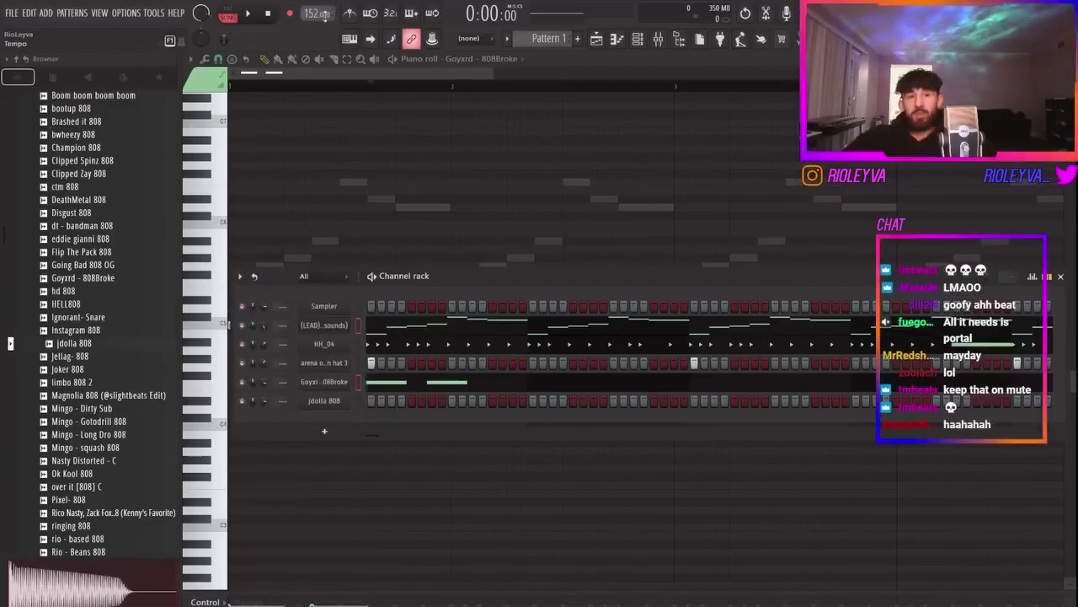
Lower the tempo to 136 BPM and play the pattern.
{"action": "left_click_drag", "start_coordinate": [312, 13], "coordinate": [311, 25]}
{"action": "key", "text": "space"}
{"action": "key", "text": "space"}
{"action": "key", "text": "space"}
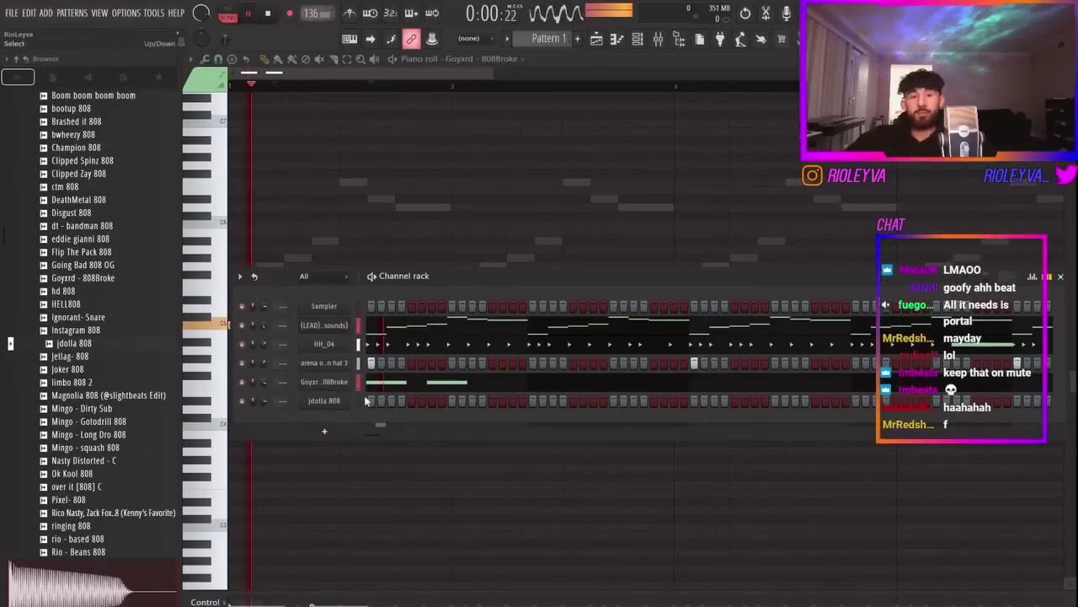
{"action": "key", "text": "space"}
Move the Goyxrd - 808Broke notes to the jdolla 808 channel, leaving the original channel empty.
{"action": "right_click", "coordinate": [358, 381]}
{"action": "key", "text": "ctrl+c"}
{"action": "left_click", "coordinate": [359, 400]}
{"action": "key", "text": "ctrl+v"}
{"action": "right_click", "coordinate": [344, 384]}
{"action": "left_click", "coordinate": [512, 380]}
Play the pattern with the jdolla 808 and check its notes in the piano roll.
{"action": "key", "text": "space"}
{"action": "key", "text": "space"}
{"action": "key", "text": "space"}
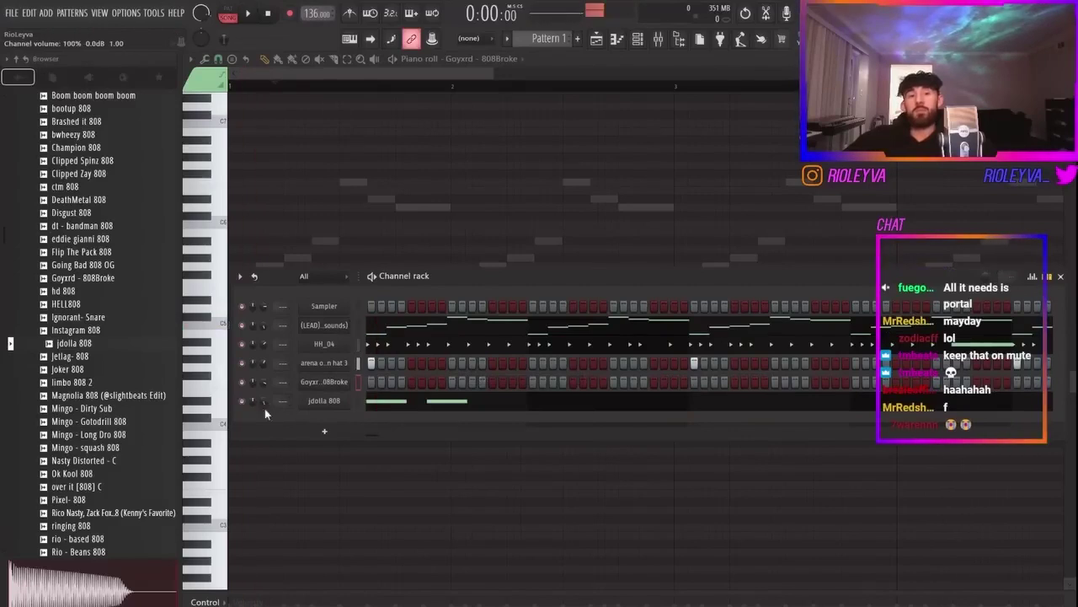
{"action": "left_click", "coordinate": [404, 401]}
{"action": "key", "text": "space"}
{"action": "right_click", "coordinate": [429, 401]}
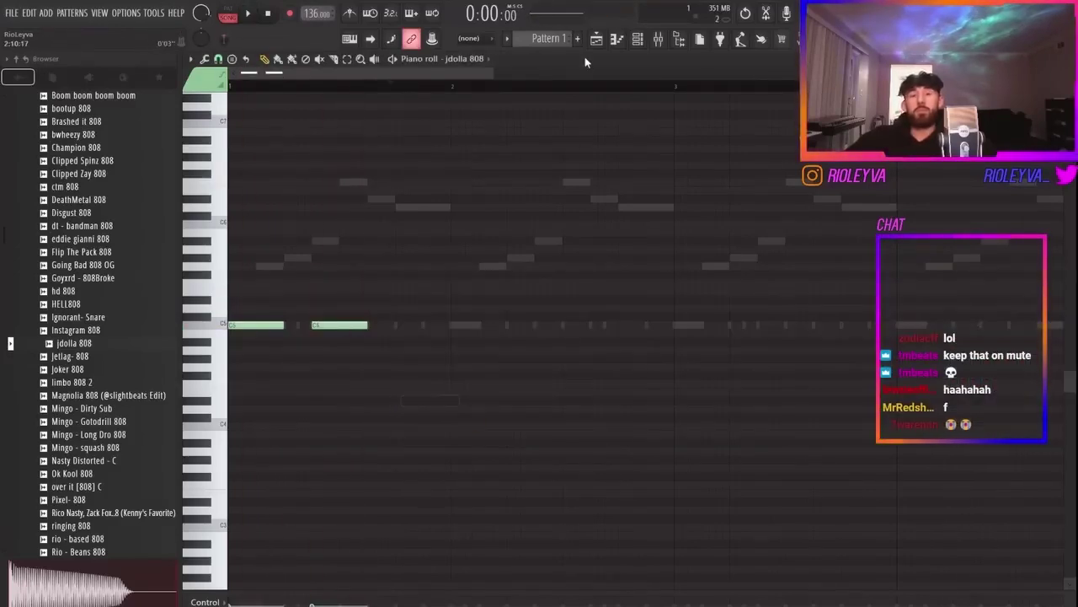
Audition more samples further down the 808s folder and replace the jdolla 808 sample with ringing 808.
{"action": "left_click", "coordinate": [642, 39]}
{"action": "left_click", "coordinate": [91, 435]}
{"action": "left_click", "coordinate": [90, 461]}
{"action": "left_click", "coordinate": [91, 474]}
{"action": "left_click", "coordinate": [91, 499]}
{"action": "left_click", "coordinate": [91, 513]}
{"action": "left_click", "coordinate": [91, 525]}
{"action": "scroll", "coordinate": [91, 518], "scroll_direction": "down", "scroll_amount": 4}
{"action": "left_click_drag", "start_coordinate": [102, 357], "coordinate": [326, 403]}
{"action": "left_click_drag", "start_coordinate": [72, 377], "coordinate": [325, 402]}
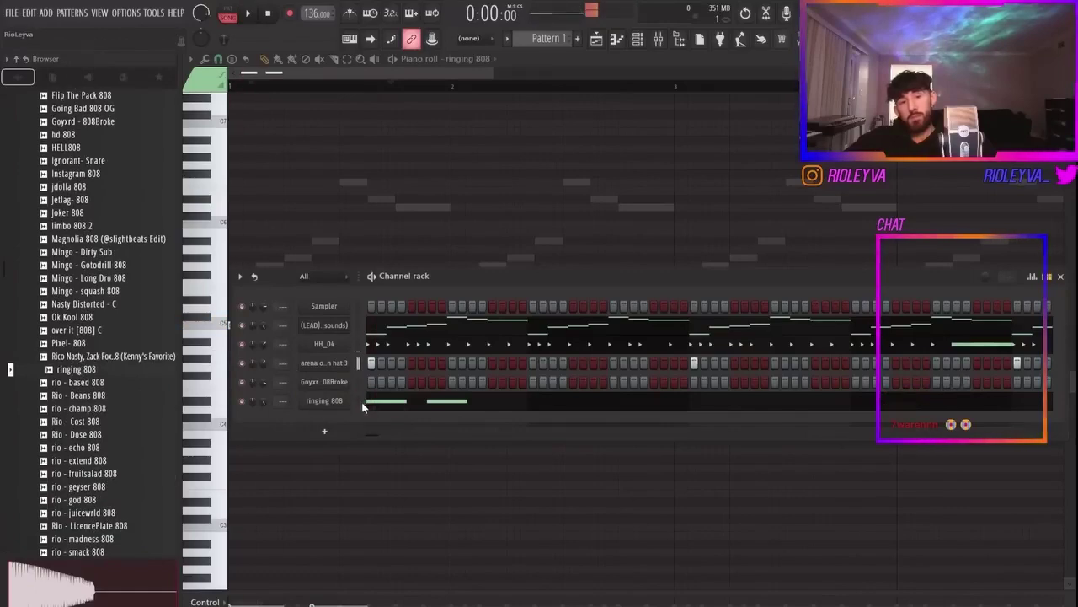
Open the stash's Snares folder and audition its samples down to PERC_18.
{"action": "scroll", "coordinate": [70, 425], "scroll_direction": "down", "scroll_amount": 9}
{"action": "scroll", "coordinate": [117, 406], "scroll_direction": "up", "scroll_amount": 3}
{"action": "scroll", "coordinate": [113, 391], "scroll_direction": "down", "scroll_amount": 2}
{"action": "left_click", "coordinate": [79, 255]}
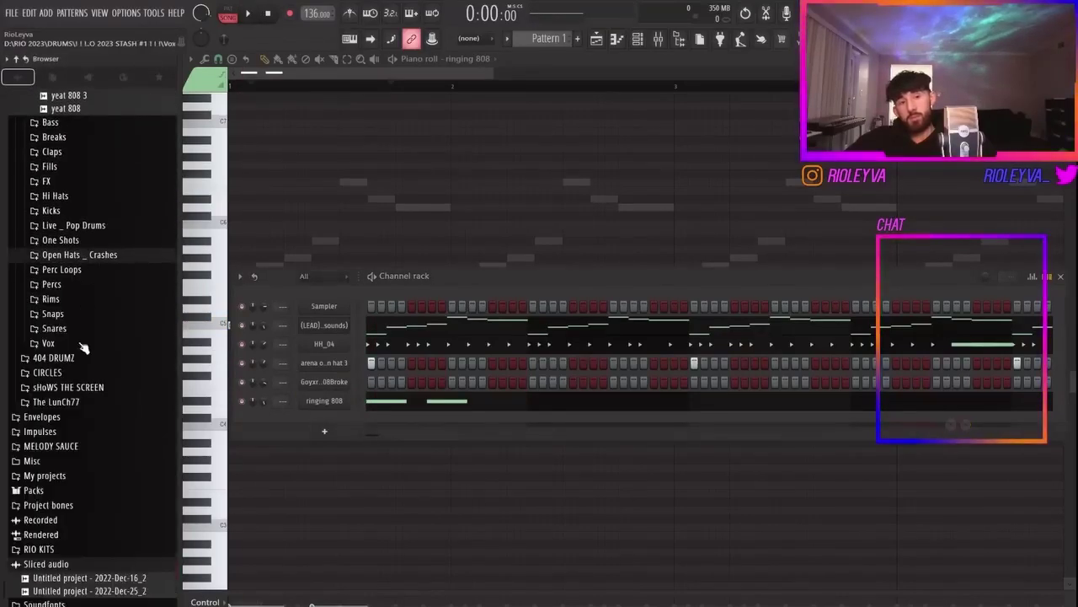
{"action": "left_click", "coordinate": [59, 326]}
{"action": "left_click", "coordinate": [74, 439]}
{"action": "scroll", "coordinate": [74, 440], "scroll_direction": "down", "scroll_amount": 4}
{"action": "left_click", "coordinate": [75, 414]}
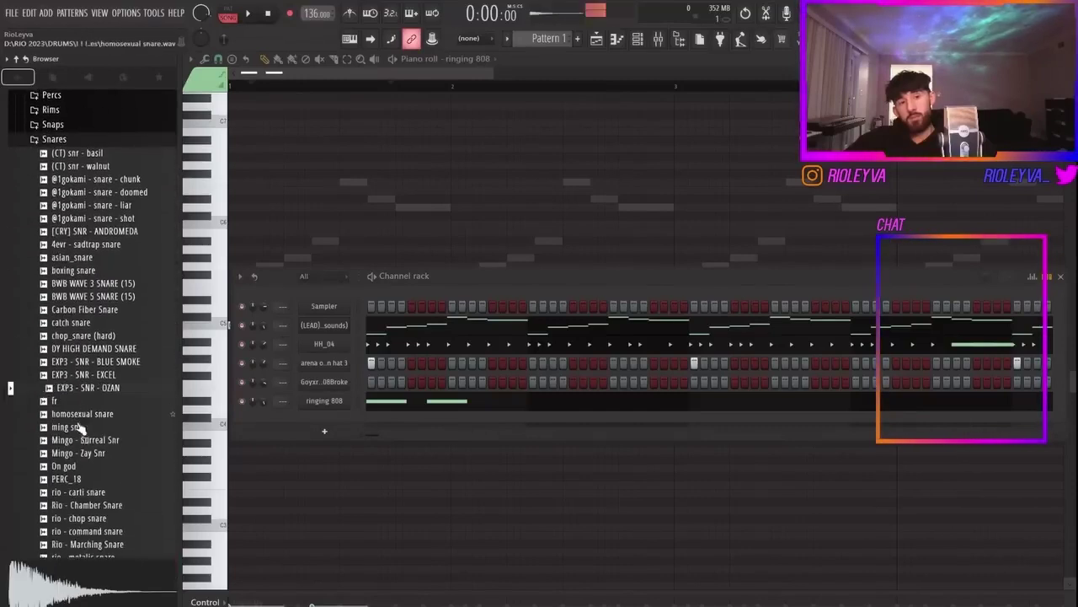
{"action": "key", "text": "Up"}
{"action": "key", "text": "Up"}
{"action": "left_click", "coordinate": [89, 428]}
{"action": "left_click", "coordinate": [74, 453]}
{"action": "left_click", "coordinate": [70, 479]}
Audition the snares in the lower part of the Snares folder, down to SNR_08.
{"action": "scroll", "coordinate": [65, 499], "scroll_direction": "down", "scroll_amount": 3}
{"action": "left_click", "coordinate": [73, 336]}
{"action": "left_click", "coordinate": [101, 386]}
{"action": "left_click", "coordinate": [91, 415]}
{"action": "scroll", "coordinate": [87, 434], "scroll_direction": "down", "scroll_amount": 2}
{"action": "scroll", "coordinate": [85, 435], "scroll_direction": "down", "scroll_amount": 1}
{"action": "left_click", "coordinate": [79, 258]}
{"action": "left_click", "coordinate": [100, 285]}
{"action": "left_click", "coordinate": [99, 298]}
{"action": "left_click", "coordinate": [99, 312]}
{"action": "left_click", "coordinate": [85, 323]}
{"action": "left_click", "coordinate": [84, 337]}
{"action": "left_click", "coordinate": [80, 350]}
{"action": "left_click", "coordinate": [76, 374]}
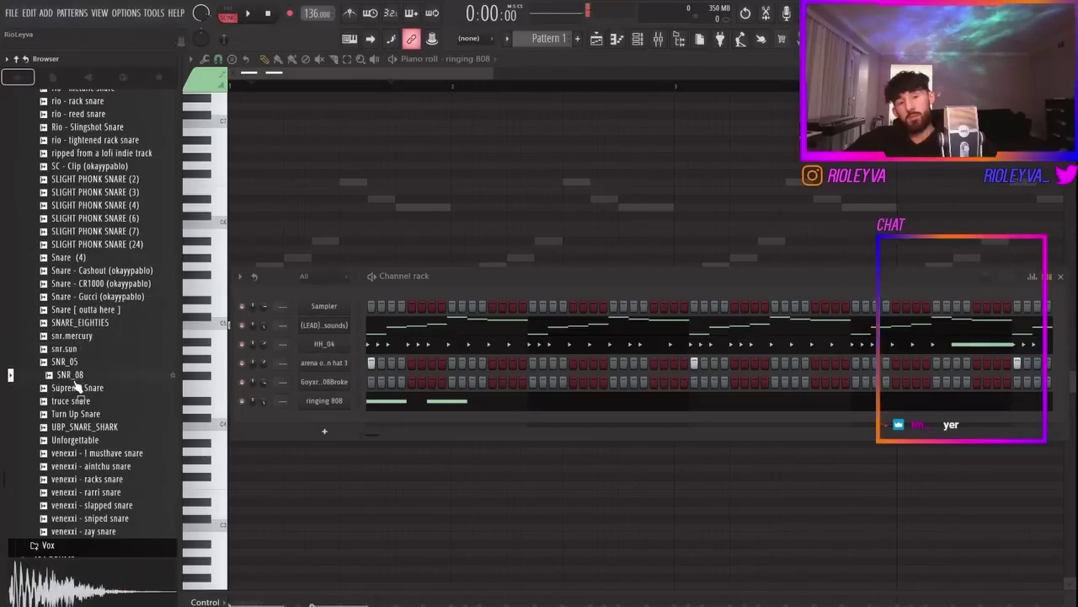
Add Supreme Snare to the channel rack with a hit on step 9 and repeat it in all eight bars.
{"action": "left_click_drag", "start_coordinate": [80, 387], "coordinate": [342, 421]}
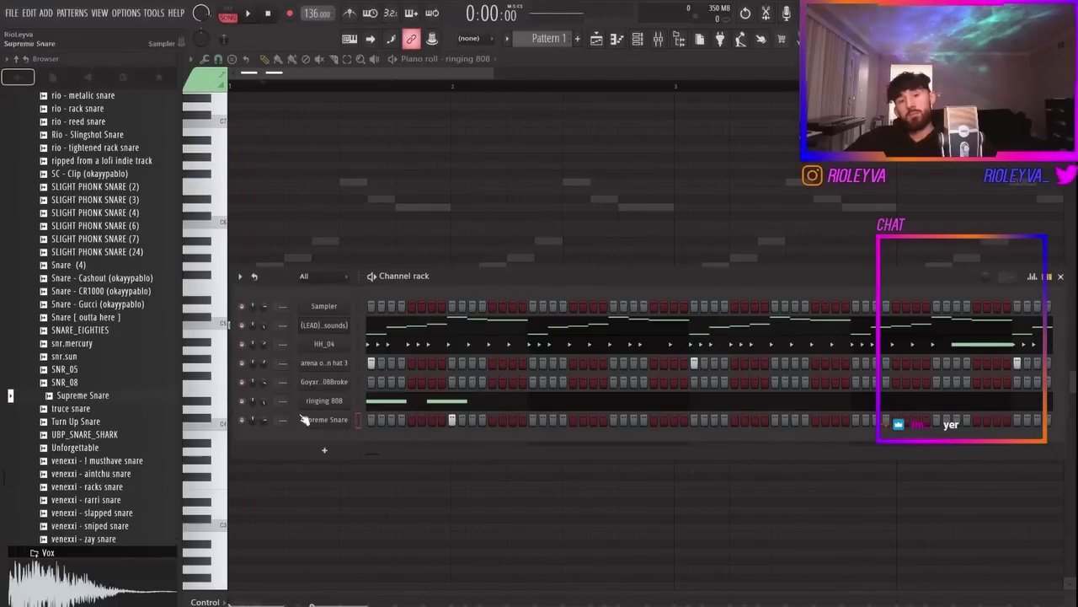
{"action": "right_click", "coordinate": [334, 426]}
{"action": "left_click", "coordinate": [372, 417]}
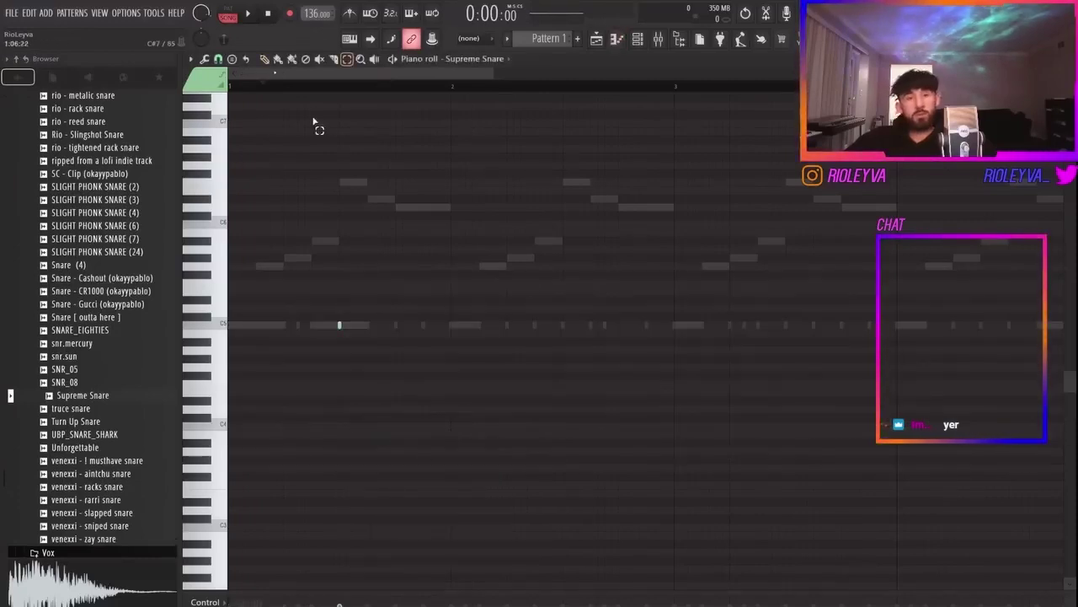
{"action": "left_click_drag", "start_coordinate": [454, 90], "coordinate": [229, 95]}
{"action": "key", "text": "ctrl+b"}
{"action": "key", "text": "ctrl+b"}
{"action": "key", "text": "ctrl+b"}
{"action": "key", "text": "ctrl+b"}
{"action": "key", "text": "ctrl+b"}
{"action": "scroll", "coordinate": [712, 168], "scroll_direction": "down", "scroll_amount": 4}
{"action": "key", "text": "ctrl+b"}
{"action": "key", "text": "ctrl+b"}
{"action": "left_click", "coordinate": [751, 87], "text": "ctrl"}
Transpose the lead and ringing 808 channels down two semitones and lower the tempo to 123 BPM.
{"action": "left_click", "coordinate": [638, 38]}
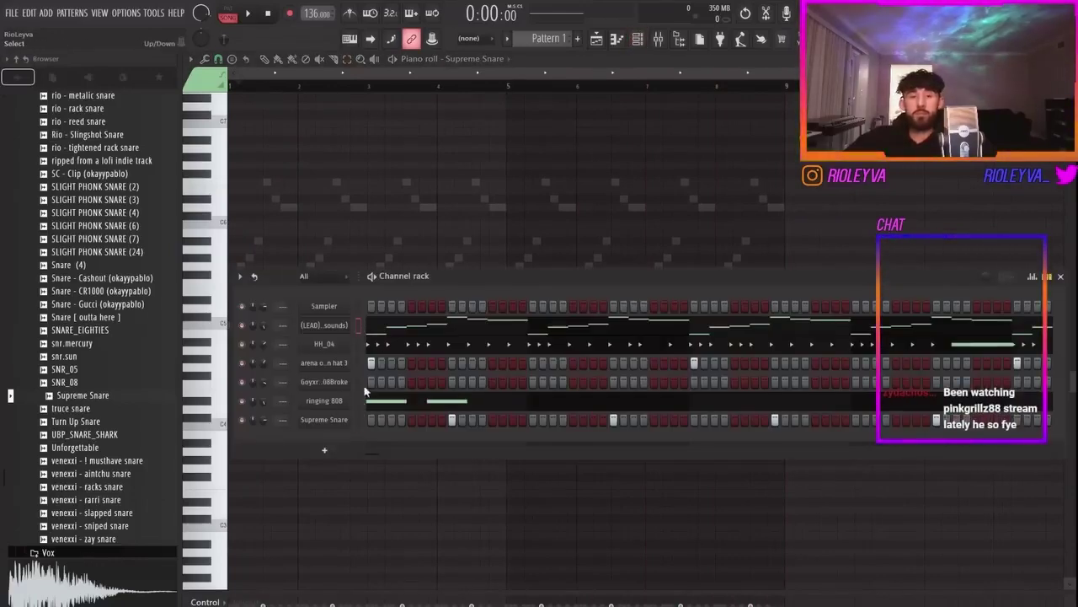
{"action": "left_click", "coordinate": [240, 276]}
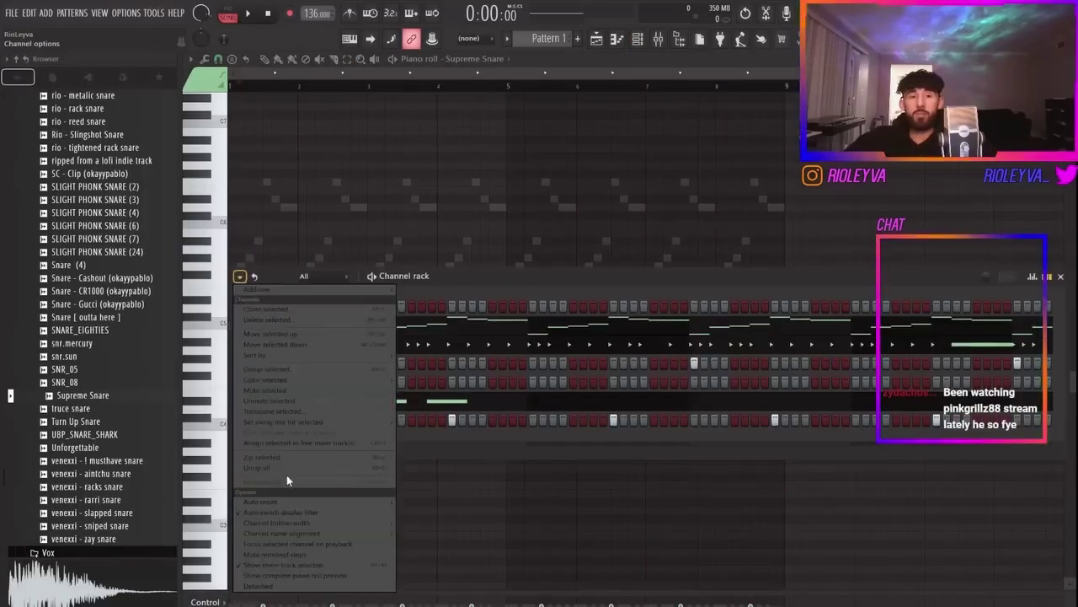
{"action": "left_click", "coordinate": [296, 413]}
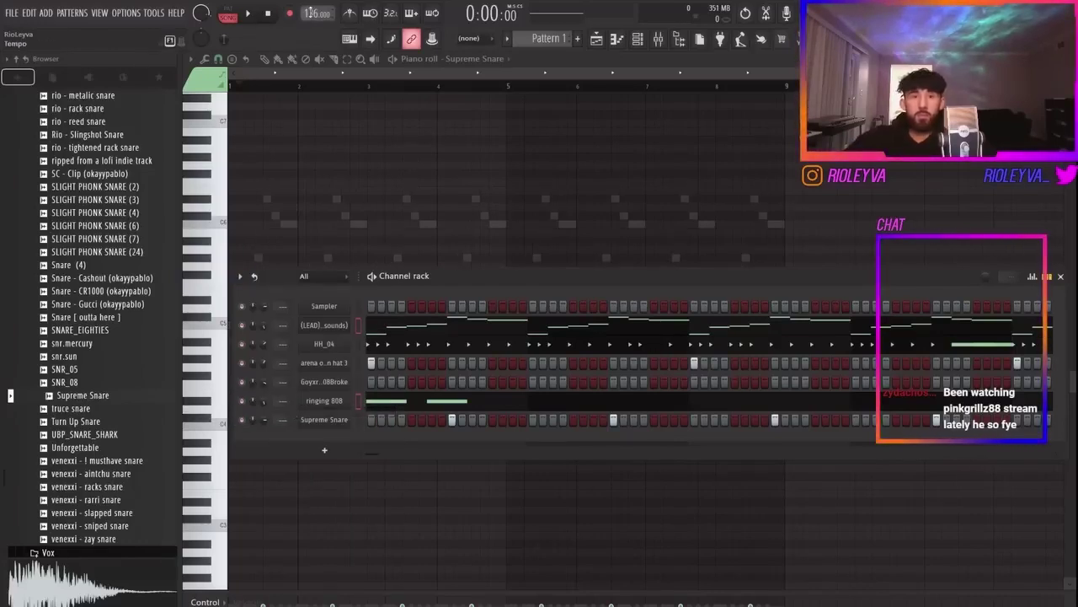
{"action": "key", "text": "space"}
Add a four-step A#4 note for the ringing 808 on step 13 of bar 1 and play the pattern.
{"action": "left_click", "coordinate": [413, 402]}
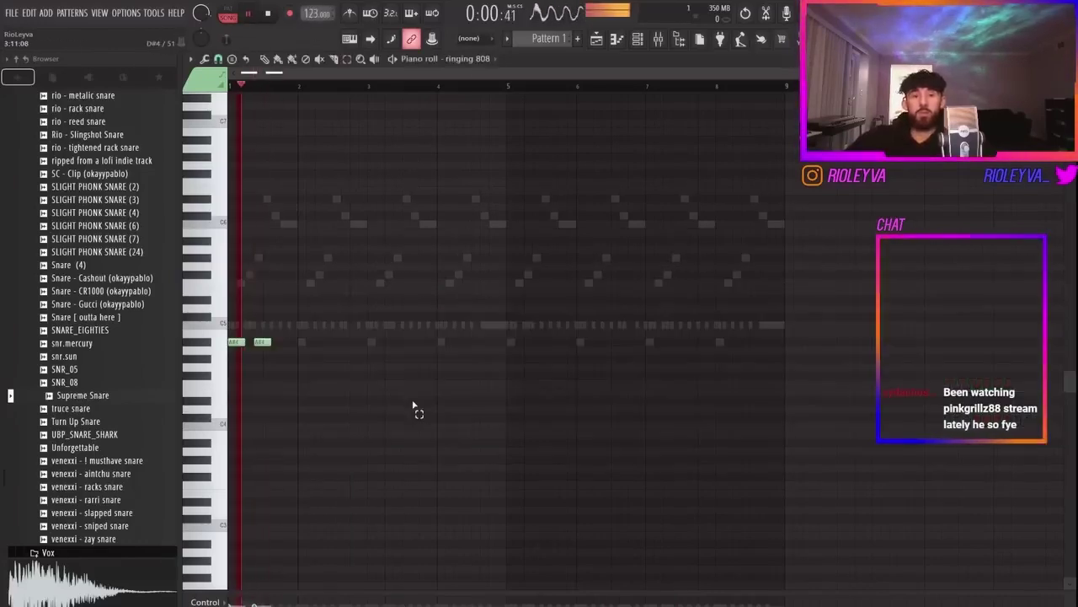
{"action": "scroll", "coordinate": [303, 345], "scroll_direction": "up", "scroll_amount": 3}
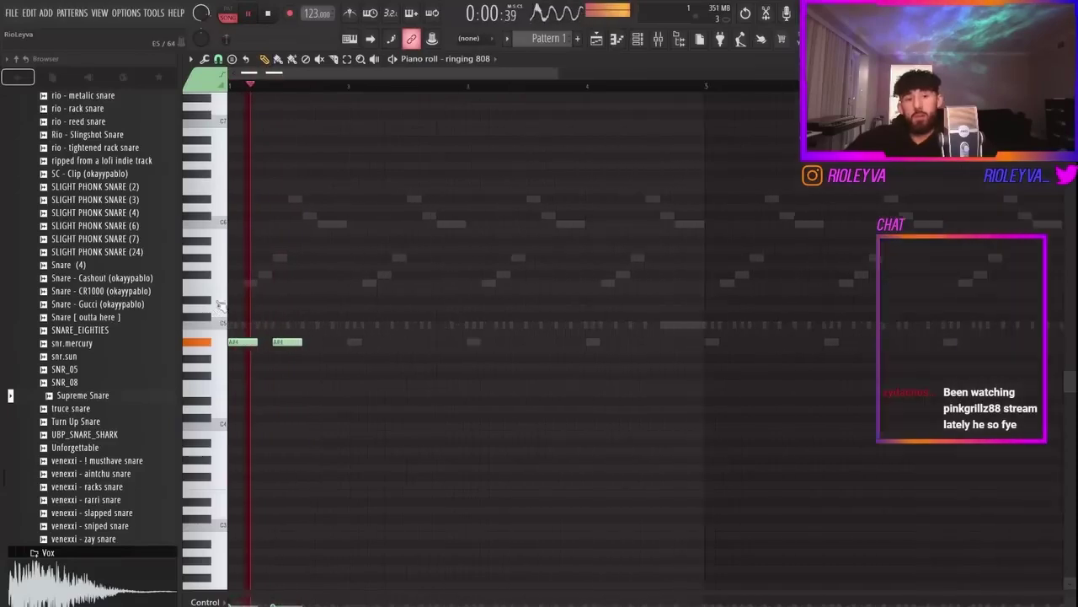
{"action": "left_click", "coordinate": [367, 342]}
{"action": "key", "text": "space"}
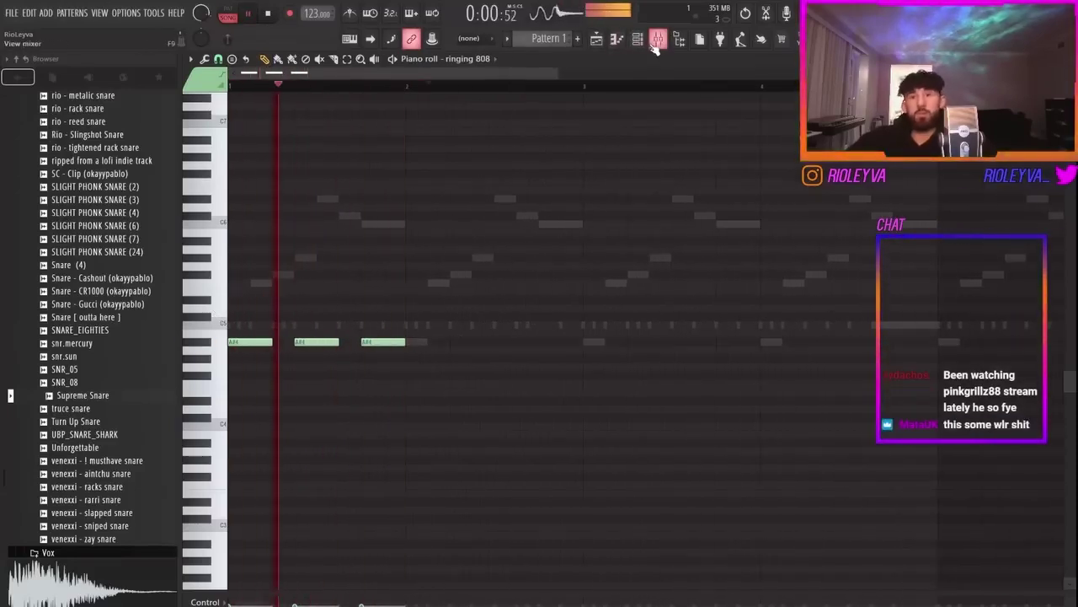
Clone the ringing 808 channel in the channel rack.
{"action": "left_click", "coordinate": [637, 38]}
{"action": "right_click", "coordinate": [347, 401]}
{"action": "left_click", "coordinate": [370, 514]}
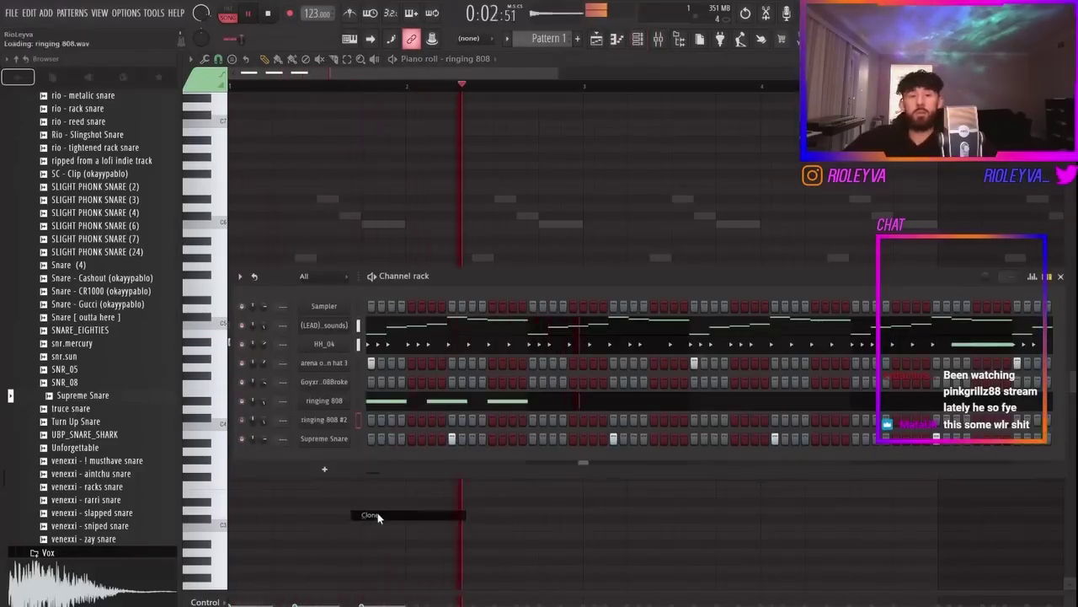
Audition samples in the stash's 808s folder and load arena 808 3 into the cloned 808 channel.
{"action": "scroll", "coordinate": [101, 337], "scroll_direction": "up", "scroll_amount": 15}
{"action": "scroll", "coordinate": [68, 404], "scroll_direction": "up", "scroll_amount": 10}
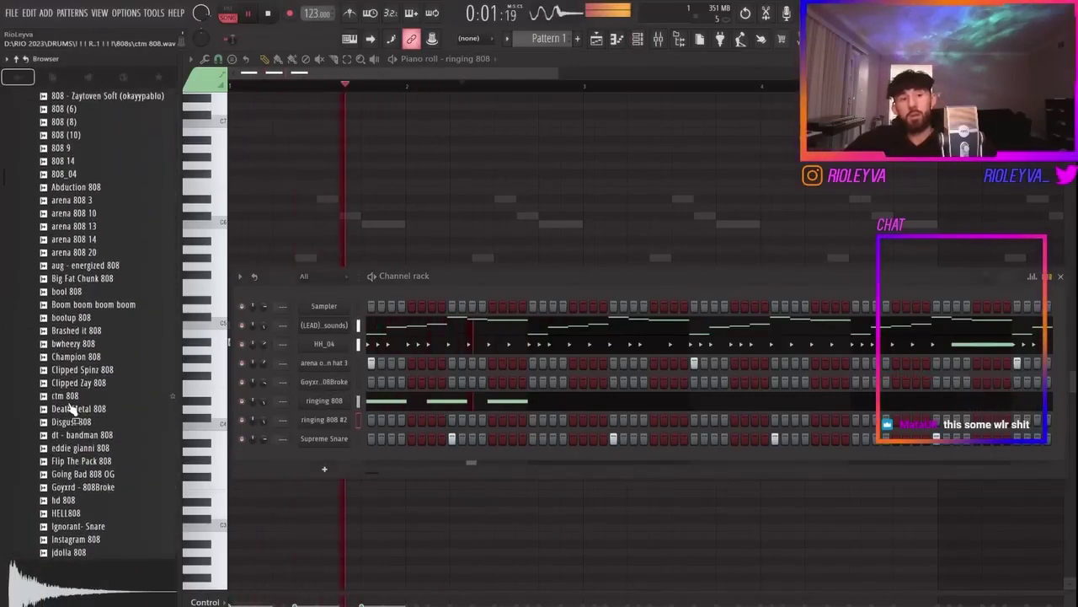
{"action": "key", "text": "space"}
{"action": "left_click", "coordinate": [80, 331]}
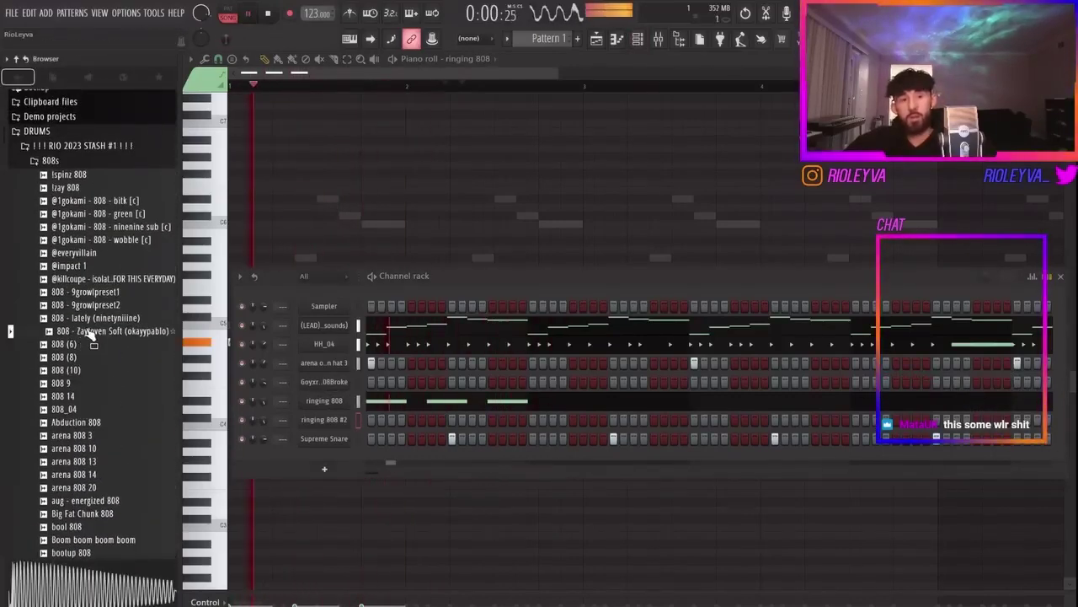
{"action": "key", "text": "space"}
{"action": "left_click", "coordinate": [95, 279]}
{"action": "left_click", "coordinate": [103, 228]}
{"action": "left_click", "coordinate": [102, 216]}
{"action": "left_click", "coordinate": [95, 437]}
{"action": "scroll", "coordinate": [103, 460], "scroll_direction": "down", "scroll_amount": 6}
{"action": "left_click", "coordinate": [86, 254]}
{"action": "left_click_drag", "start_coordinate": [78, 202], "coordinate": [321, 420]}
Draw arena 808 3 notes in bar 2: a four-step C5 on step 5 and a six-step C#5 on step 11.
{"action": "key", "text": "space"}
{"action": "right_click", "coordinate": [325, 420]}
{"action": "left_click", "coordinate": [366, 420]}
{"action": "scroll", "coordinate": [473, 387], "scroll_direction": "up", "scroll_amount": 2}
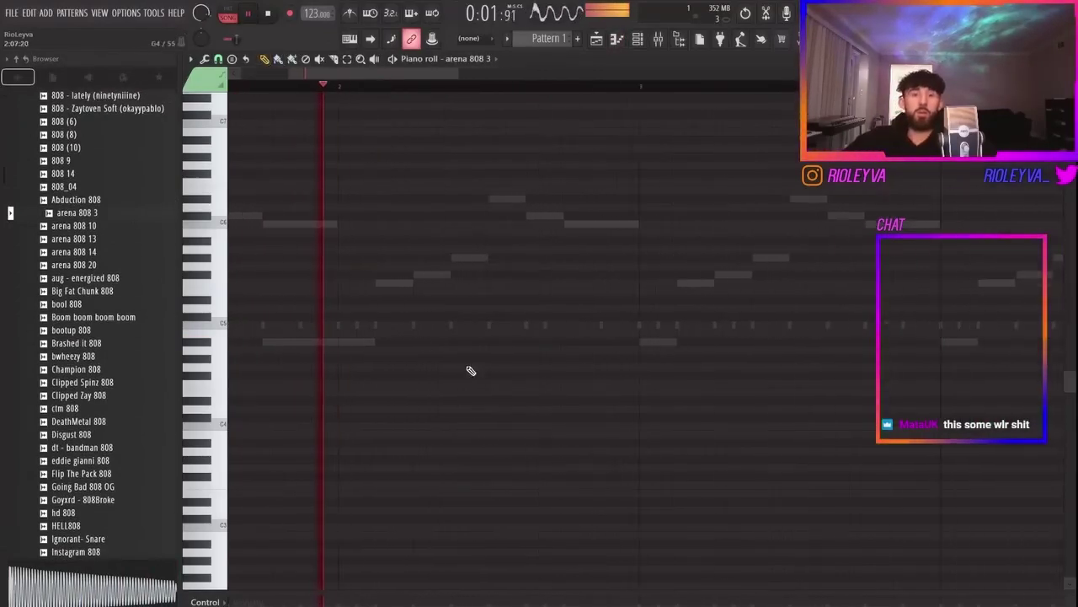
{"action": "left_click", "coordinate": [413, 334]}
{"action": "left_click", "coordinate": [541, 316]}
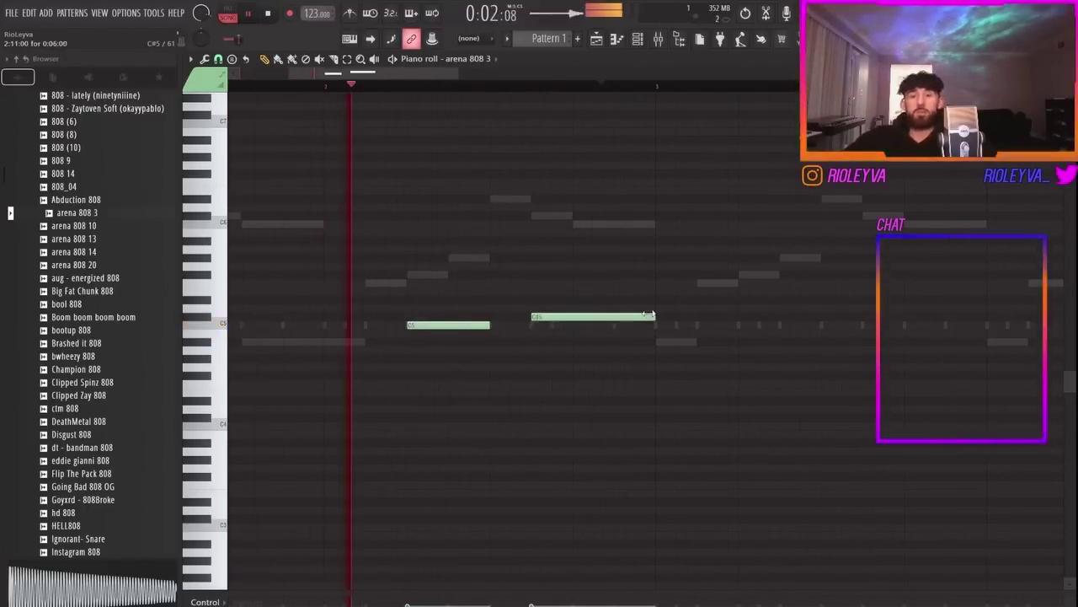
Duplicate the first two bars of arena 808 3 into bars 3 and 4, transposing the copied notes to F#5 and G5.
{"action": "scroll", "coordinate": [385, 263], "scroll_direction": "down", "scroll_amount": 3}
{"action": "left_click_drag", "start_coordinate": [448, 87], "coordinate": [229, 85]}
{"action": "key", "text": "ctrl+b"}
{"action": "key", "text": "shift+Down"}
{"action": "key", "text": "shift+Down"}
{"action": "key", "text": "shift+Down"}
{"action": "key", "text": "shift+Down"}
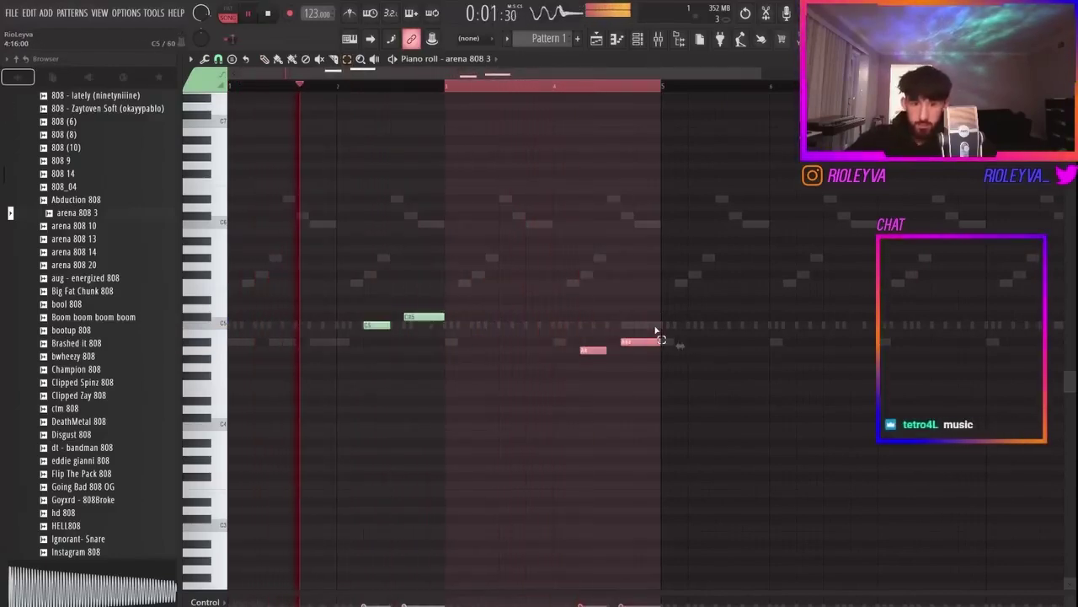
{"action": "key", "text": "shift+Down"}
{"action": "key", "text": "shift+Down"}
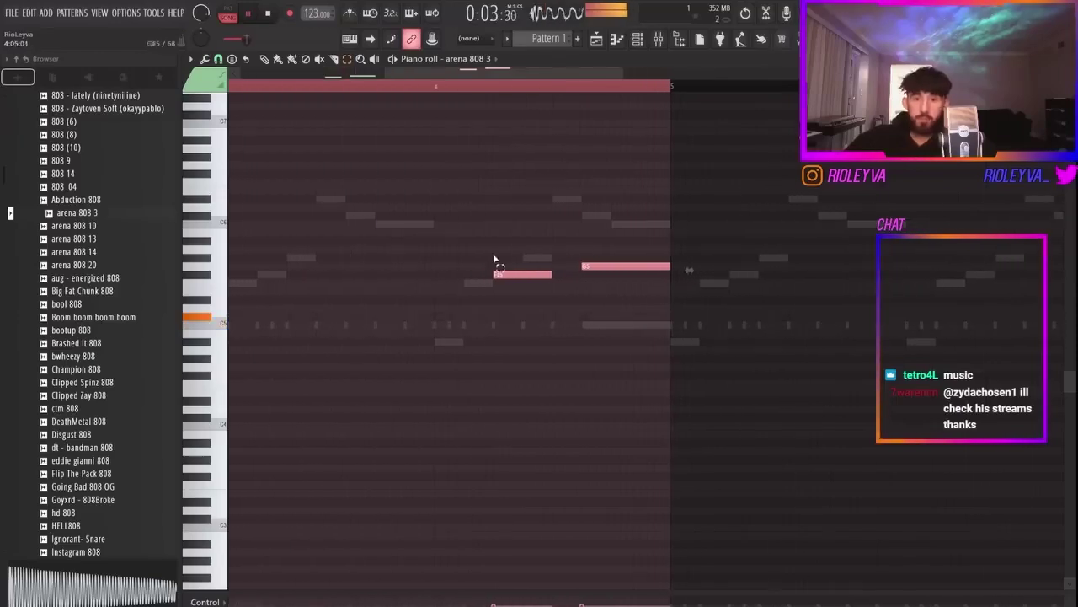
Delete the G5 note in bar 4 and change the F#5 note to a two-step note on step 7.
{"action": "left_click_drag", "start_coordinate": [523, 265], "coordinate": [502, 259]}
{"action": "key", "text": "e"}
{"action": "key", "text": "Delete"}
{"action": "left_click_drag", "start_coordinate": [610, 280], "coordinate": [600, 254]}
{"action": "key", "text": "Delete"}
{"action": "left_click_drag", "start_coordinate": [539, 293], "coordinate": [518, 198]}
{"action": "key", "text": "ctrl+b"}
{"action": "key", "text": "Delete"}
{"action": "key", "text": "space"}
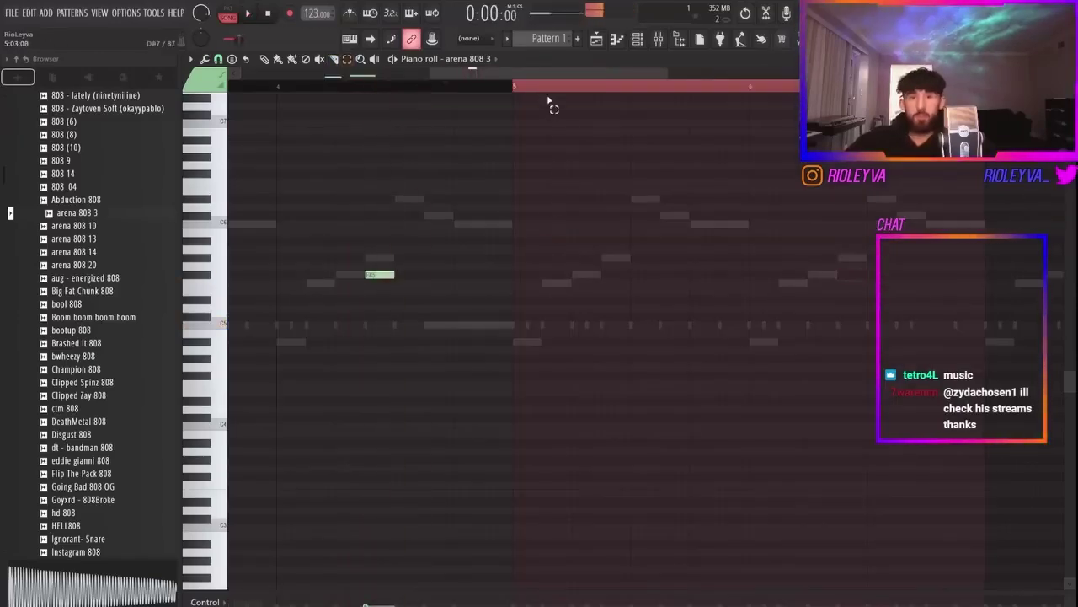
Move the bar 4 arena 808 3 note to step 5 and add a second two-step F#5 note on step 7.
{"action": "left_click", "coordinate": [546, 88]}
{"action": "key", "text": "space"}
{"action": "left_click_drag", "start_coordinate": [508, 77], "coordinate": [389, 78]}
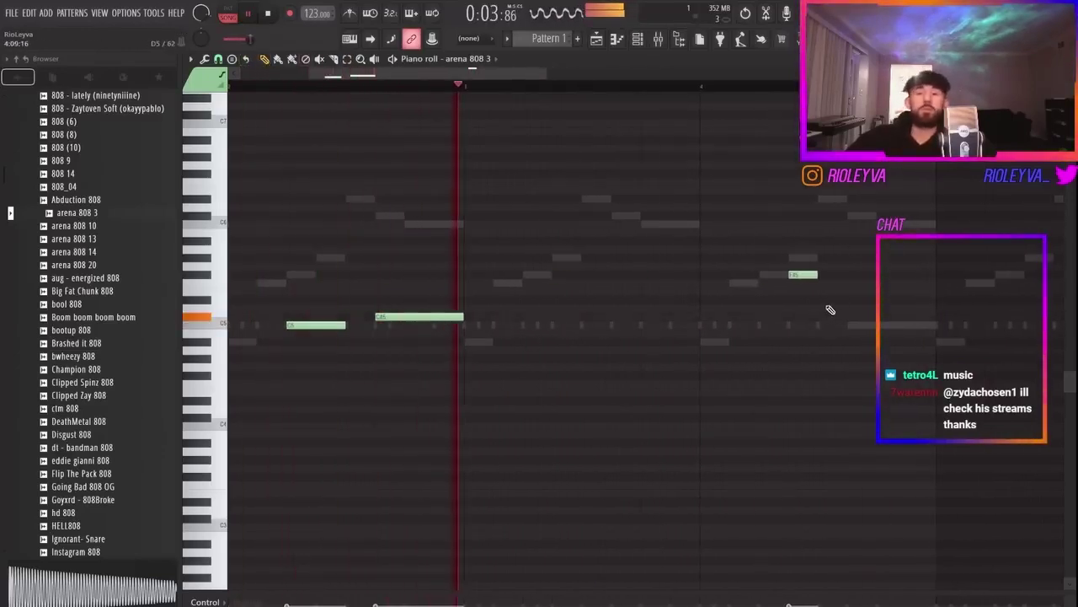
{"action": "left_click_drag", "start_coordinate": [803, 276], "coordinate": [773, 278]}
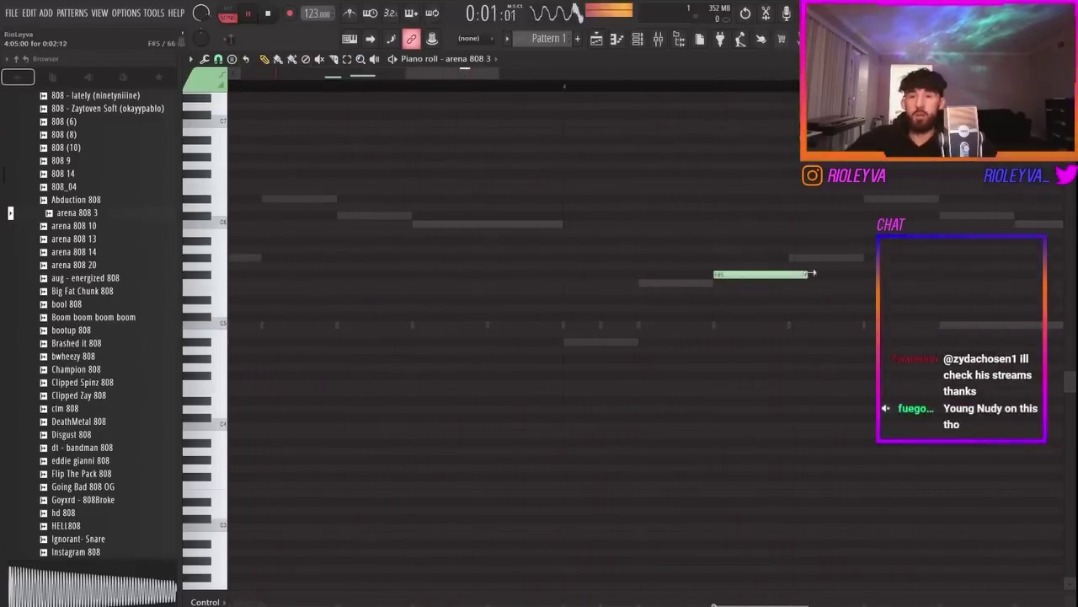
{"action": "left_click", "coordinate": [794, 267]}
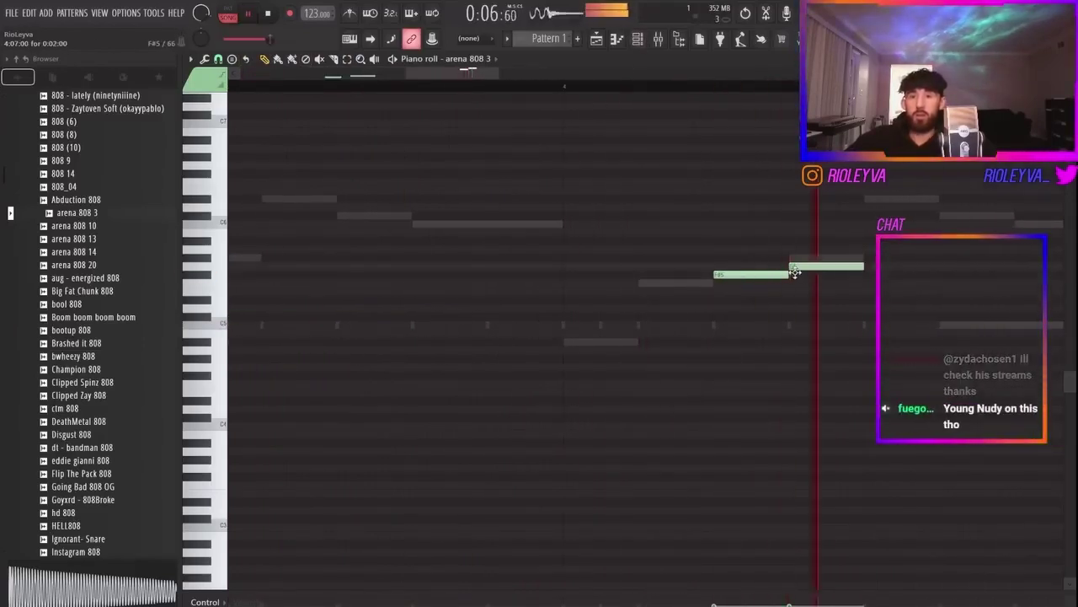
Clone the arena 808 3 channel and load the !zay 808 sample into the clone.
{"action": "key", "text": "F6"}
{"action": "right_click", "coordinate": [350, 413]}
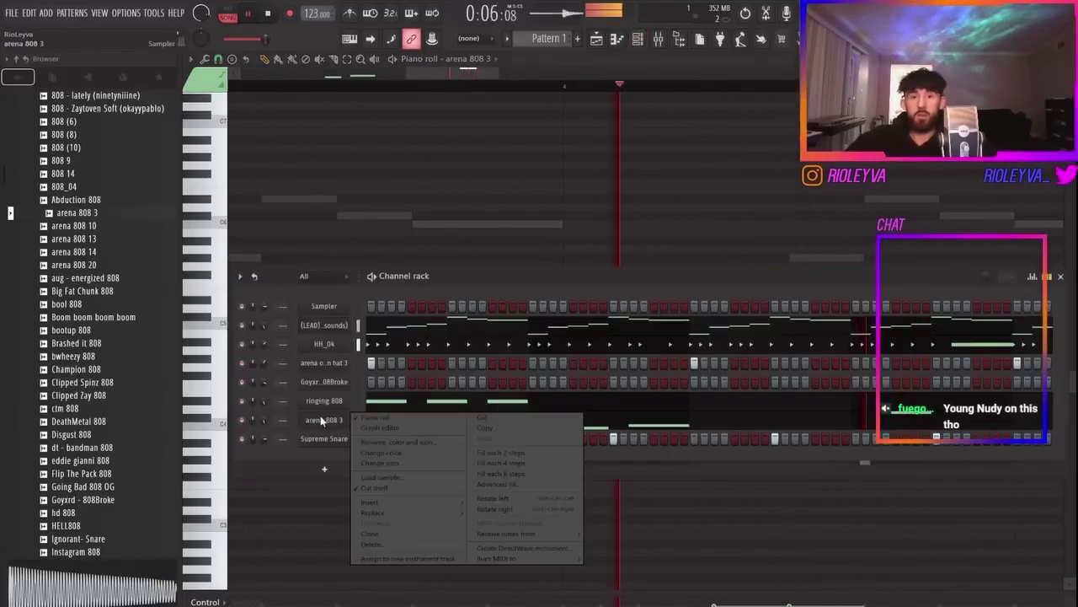
{"action": "left_click", "coordinate": [376, 538]}
{"action": "scroll", "coordinate": [72, 306], "scroll_direction": "up", "scroll_amount": 8}
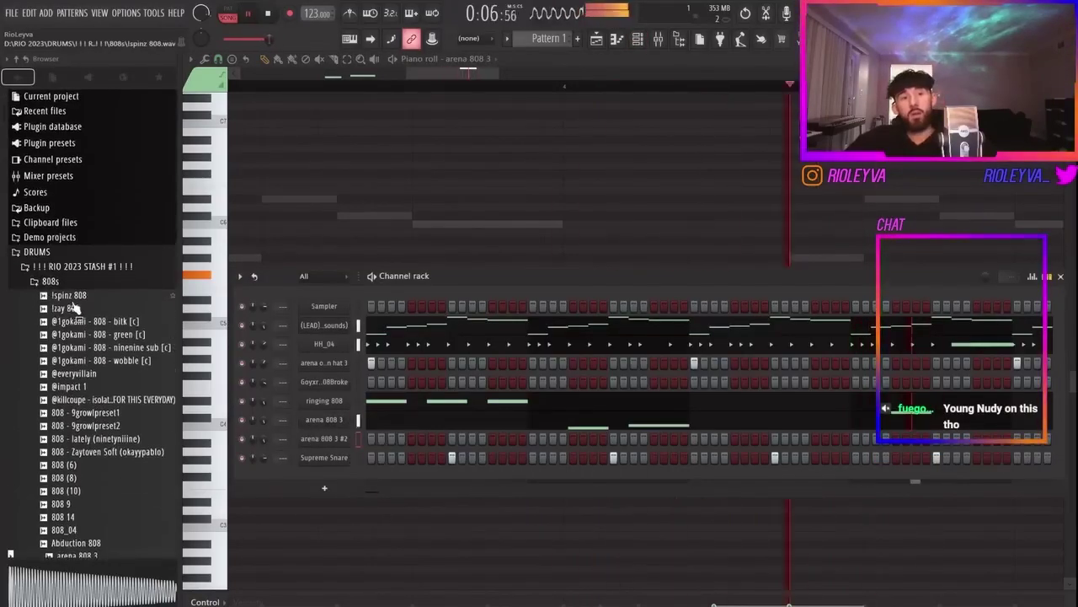
{"action": "scroll", "coordinate": [74, 312], "scroll_direction": "down", "scroll_amount": 14}
{"action": "scroll", "coordinate": [75, 312], "scroll_direction": "up", "scroll_amount": 15}
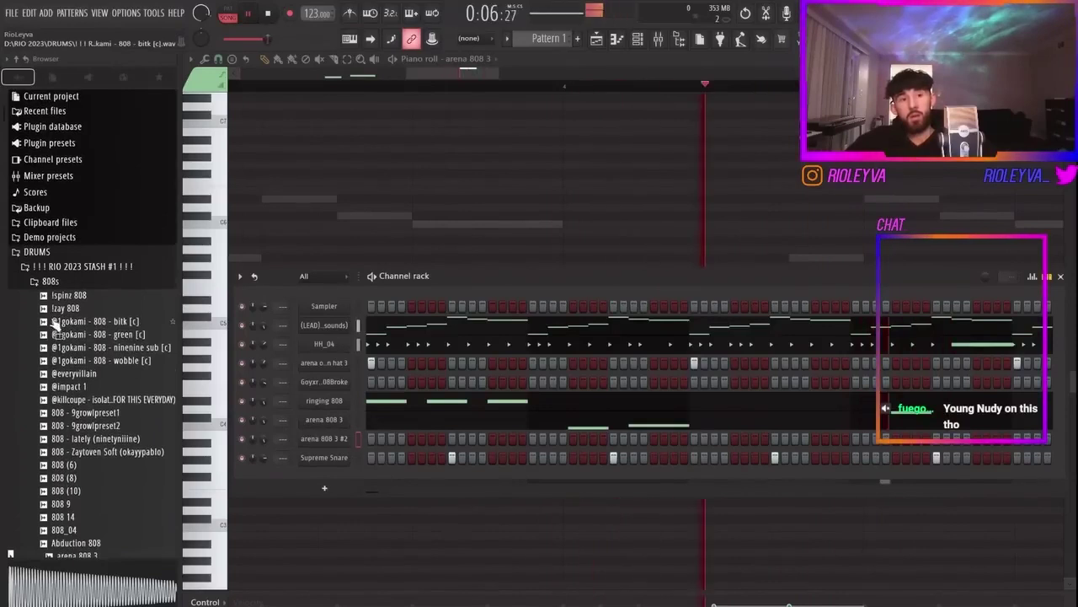
{"action": "left_click_drag", "start_coordinate": [69, 308], "coordinate": [353, 423]}
Draw a six-step A5 note on step 11 of bar 4 for the !zay 808 channel.
{"action": "right_click", "coordinate": [346, 435]}
{"action": "left_click", "coordinate": [391, 437]}
{"action": "key", "text": "KP_Divide"}
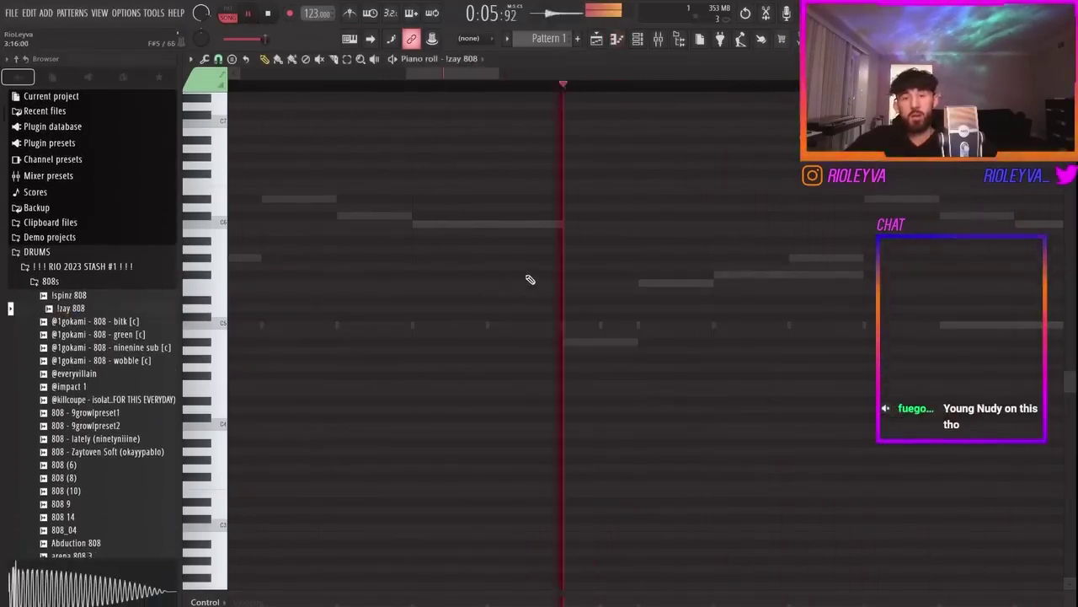
{"action": "scroll", "coordinate": [535, 283], "scroll_direction": "down", "scroll_amount": 4}
{"action": "scroll", "coordinate": [708, 223], "scroll_direction": "up", "scroll_amount": 1}
{"action": "key", "text": "space"}
{"action": "left_click", "coordinate": [622, 208]}
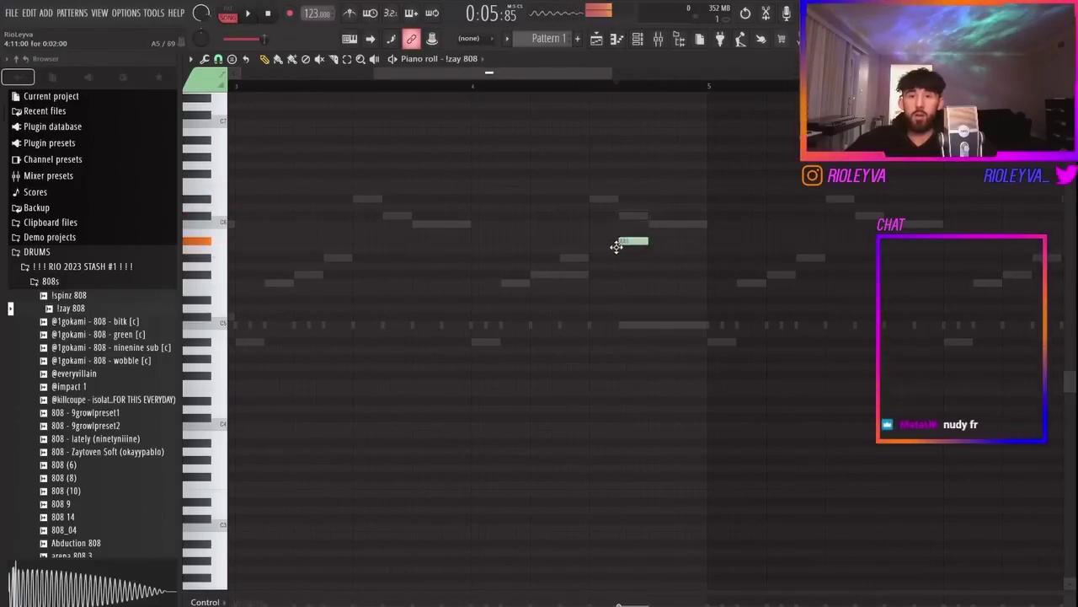
{"action": "left_click_drag", "start_coordinate": [648, 250], "coordinate": [715, 247]}
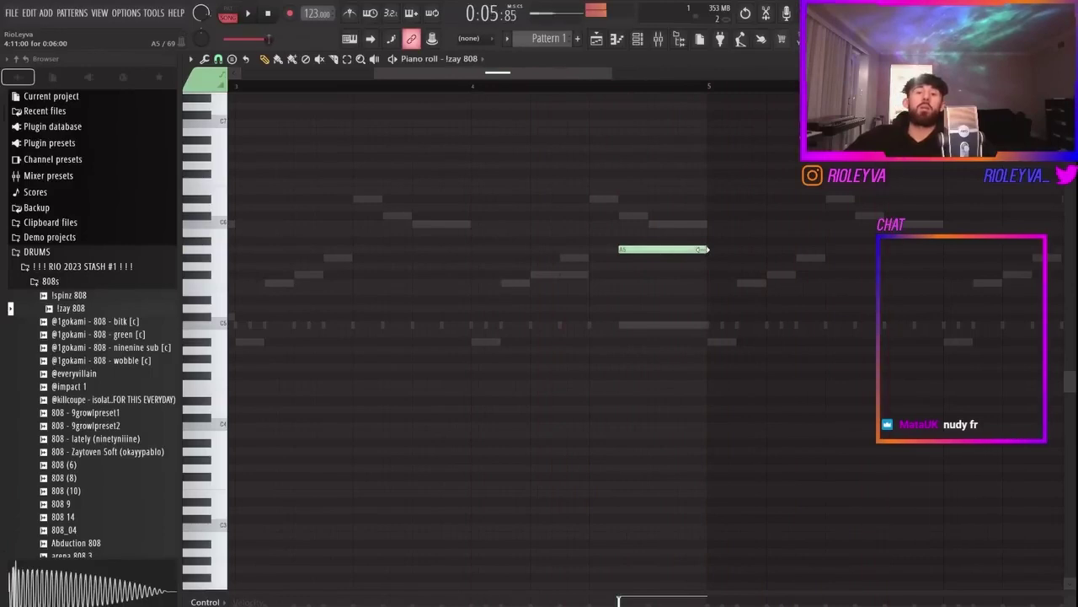
Duplicate the first four bars of !zay 808 into bars 5 to 8 and transpose both notes to G#5.
{"action": "key", "text": "space"}
{"action": "scroll", "coordinate": [472, 105], "scroll_direction": "down", "scroll_amount": 4}
{"action": "double_click", "coordinate": [511, 87], "text": "ctrl"}
{"action": "key", "text": "ctrl+b"}
{"action": "key", "text": "space"}
{"action": "key", "text": "space"}
{"action": "key", "text": "ctrl+a"}
{"action": "key", "text": "shift+Down"}
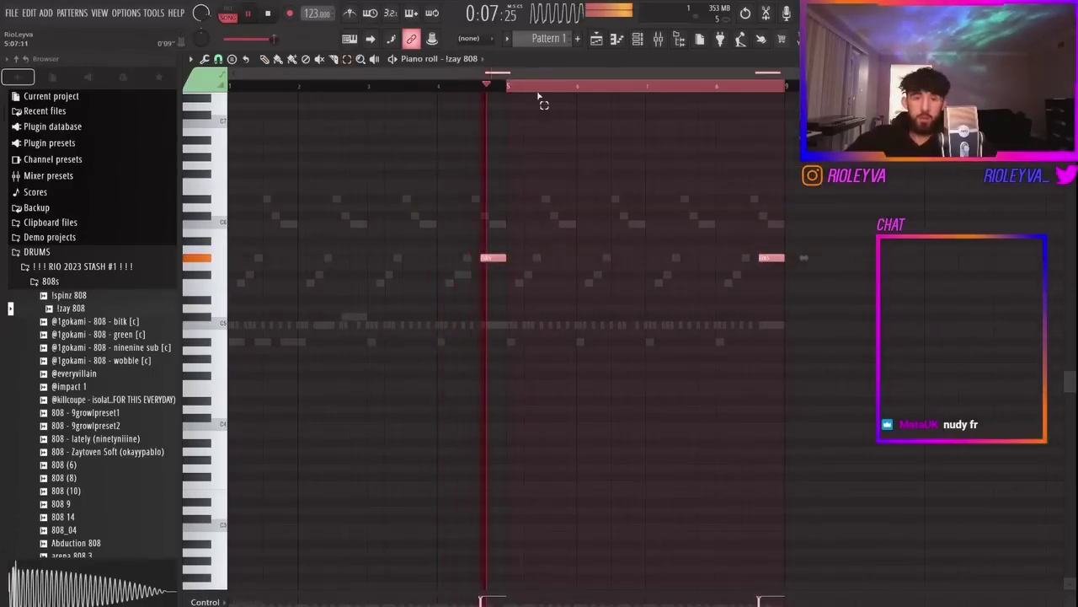
Duplicate the first four bars of arena 808 3 into bars 5 to 8.
{"action": "left_click", "coordinate": [460, 59]}
{"action": "left_click", "coordinate": [485, 143]}
{"action": "key", "text": "space"}
{"action": "key", "text": "space"}
{"action": "left_click_drag", "start_coordinate": [510, 87], "coordinate": [96, 78]}
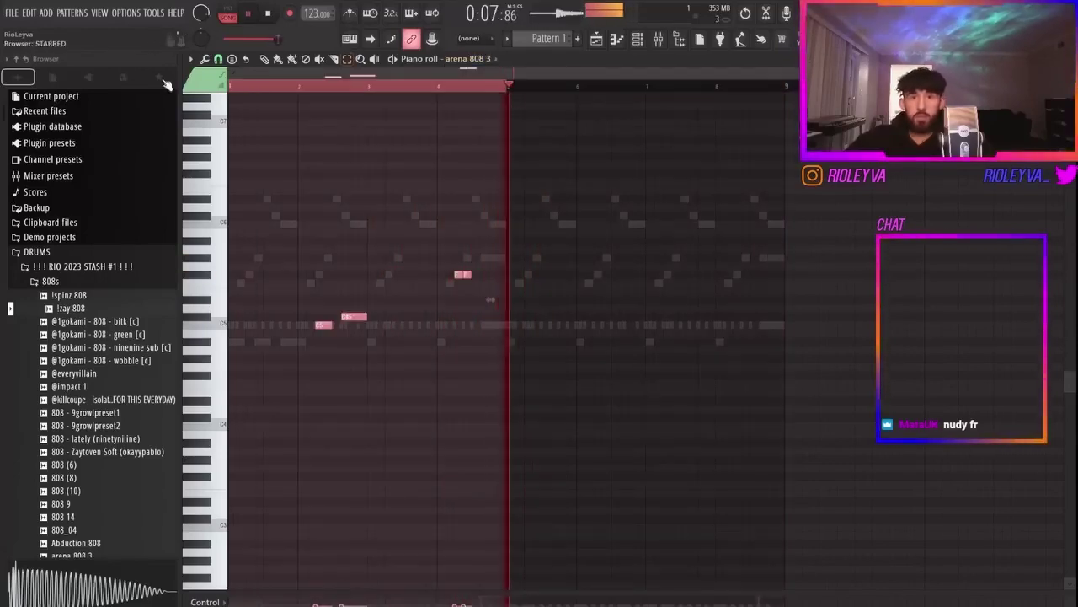
{"action": "left_click", "coordinate": [460, 59]}
{"action": "left_click", "coordinate": [488, 152]}
{"action": "key", "text": "space"}
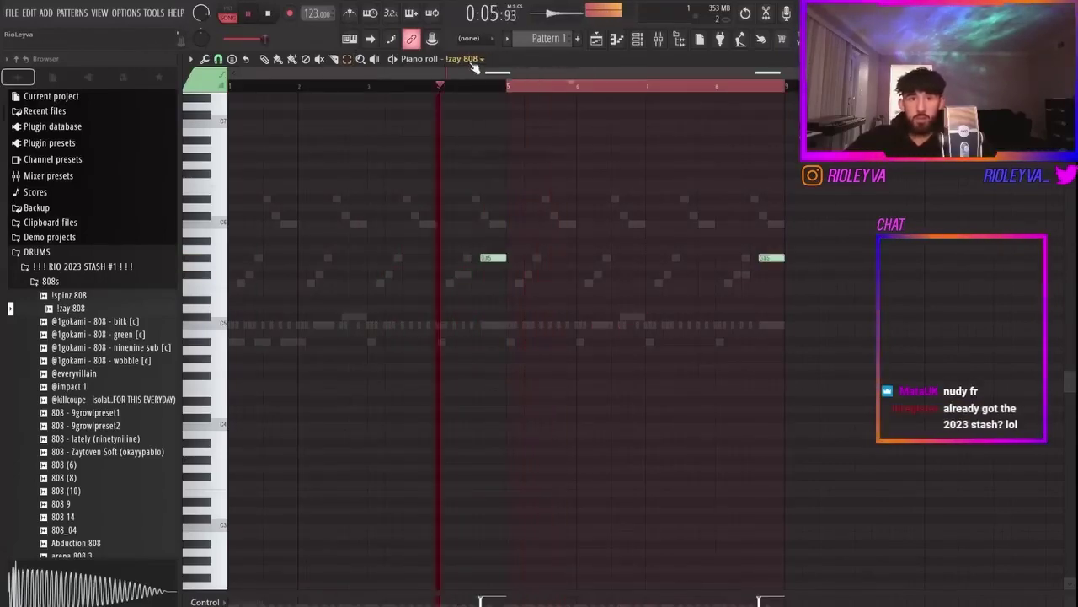
Repeat the first two bars of ringing 808 three times to fill all eight bars.
{"action": "left_click", "coordinate": [476, 59]}
{"action": "left_click", "coordinate": [497, 135]}
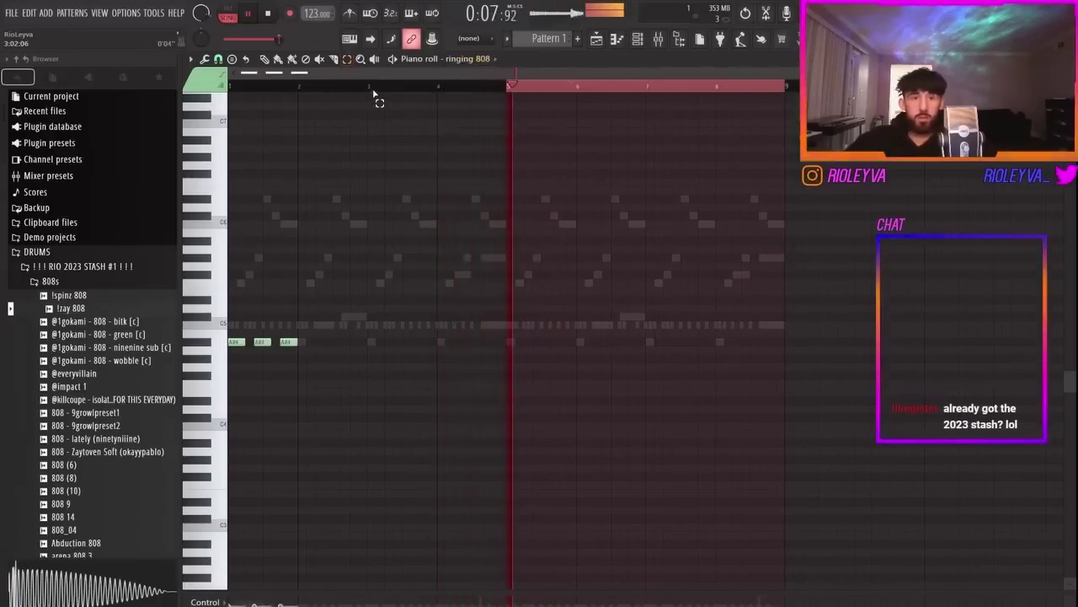
{"action": "left_click_drag", "start_coordinate": [367, 89], "coordinate": [169, 80]}
{"action": "key", "text": "ctrl+b"}
{"action": "key", "text": "ctrl+b"}
{"action": "key", "text": "ctrl+b"}
{"action": "left_click", "coordinate": [674, 111], "text": "ctrl"}
Adjust the volume multiplier in the ringing 808 channel's levels adjustment.
{"action": "left_click", "coordinate": [638, 40]}
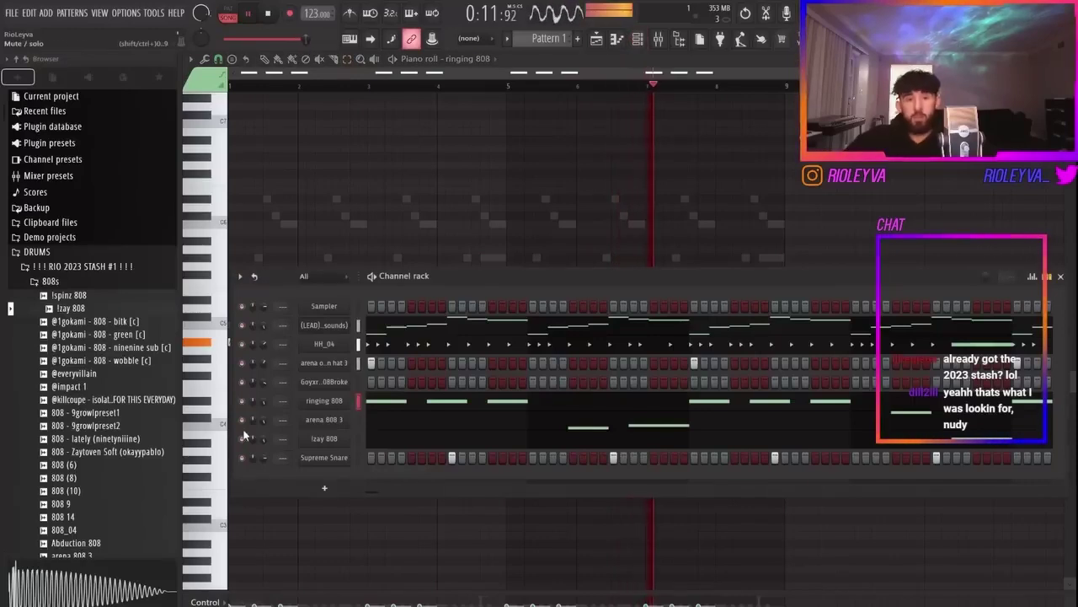
{"action": "left_click", "coordinate": [337, 400]}
{"action": "left_click", "coordinate": [308, 173]}
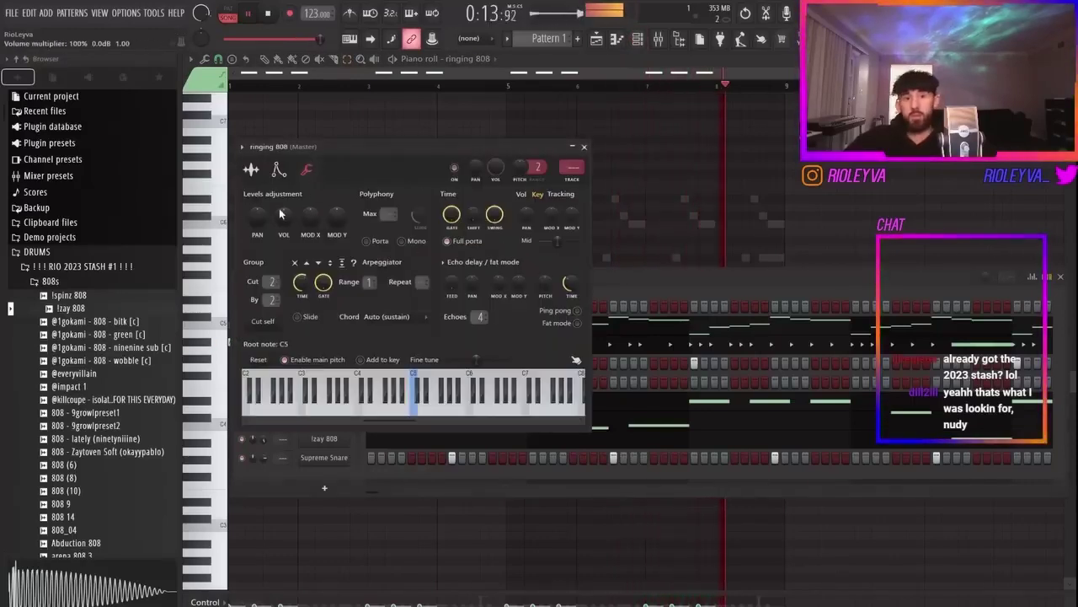
Transpose the notes of the lead, ringing 808, arena 808 3 and !zay 808 channels down two semitones.
{"action": "left_click", "coordinate": [364, 337]}
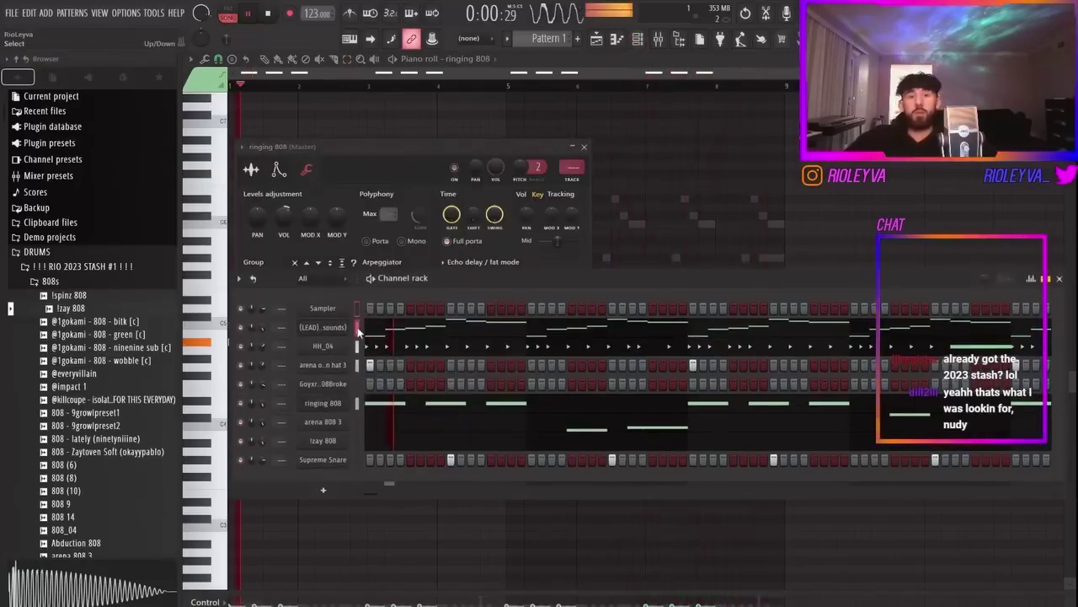
{"action": "left_click", "coordinate": [243, 279]}
{"action": "left_click", "coordinate": [282, 400]}
{"action": "type", "text": "-2"}
{"action": "key", "text": "Return"}
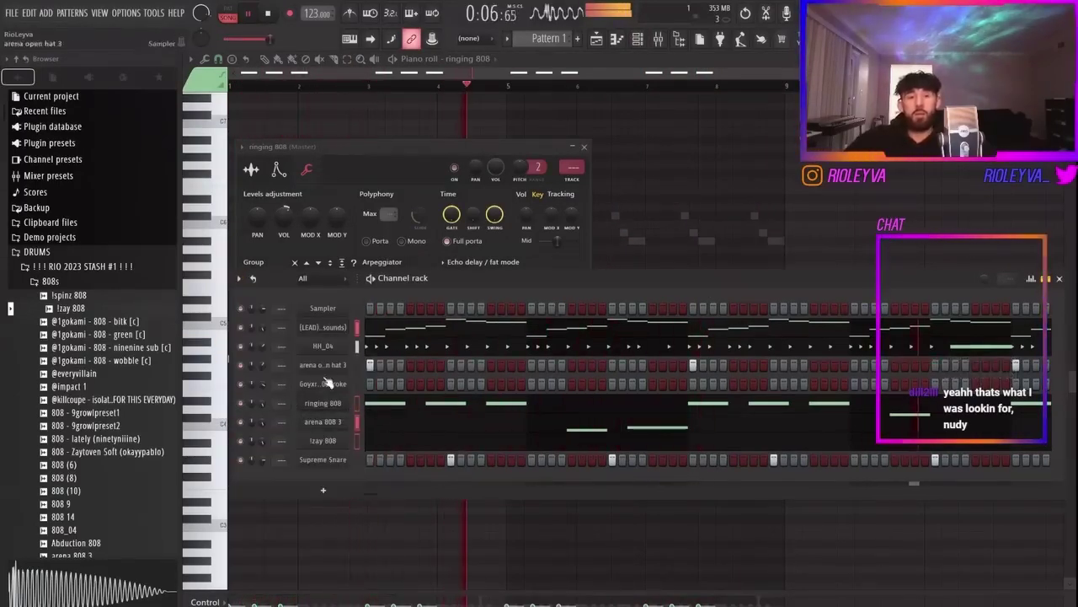
Browse to the LEAD folder of AYN SOUNDS - SYNTH MANIA V1 inside MELODY SAUCE.
{"action": "left_click", "coordinate": [102, 255]}
{"action": "left_click", "coordinate": [78, 299]}
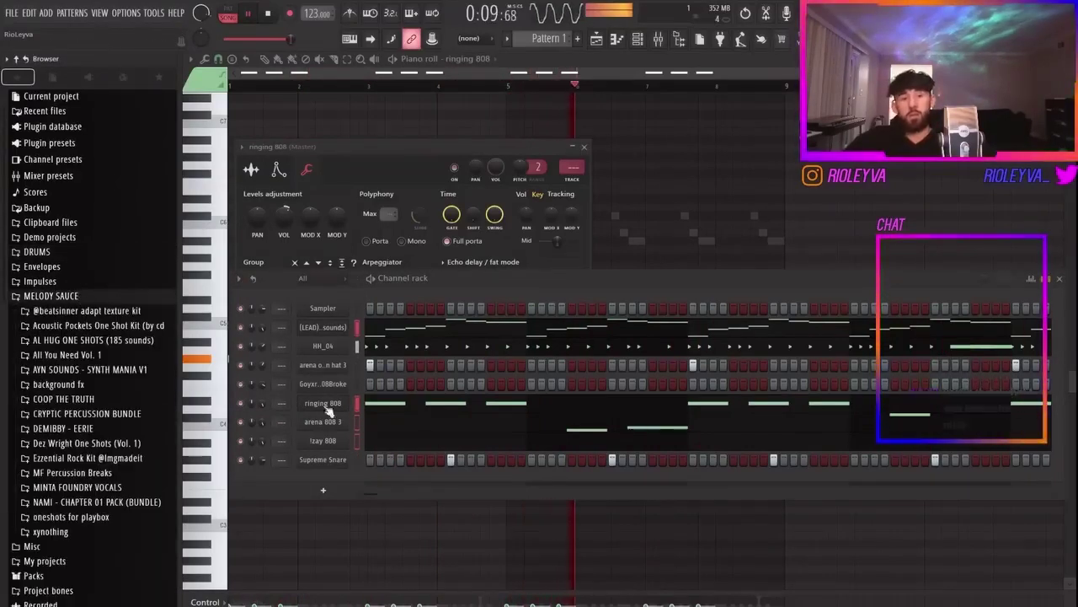
{"action": "left_click", "coordinate": [95, 327]}
{"action": "scroll", "coordinate": [96, 337], "scroll_direction": "down", "scroll_amount": 5}
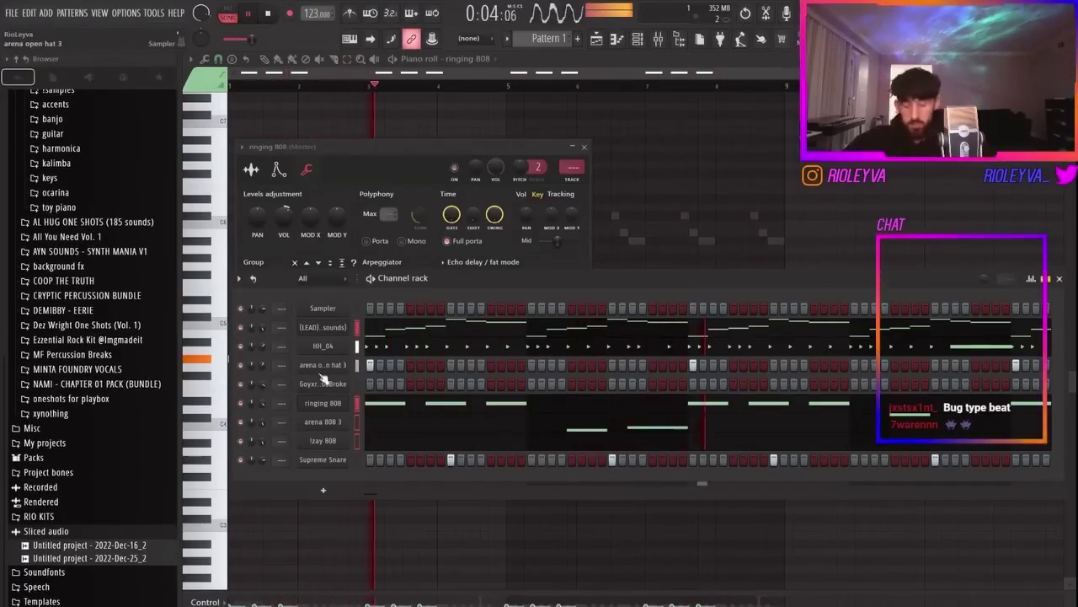
{"action": "left_click", "coordinate": [74, 251]}
{"action": "left_click", "coordinate": [62, 344]}
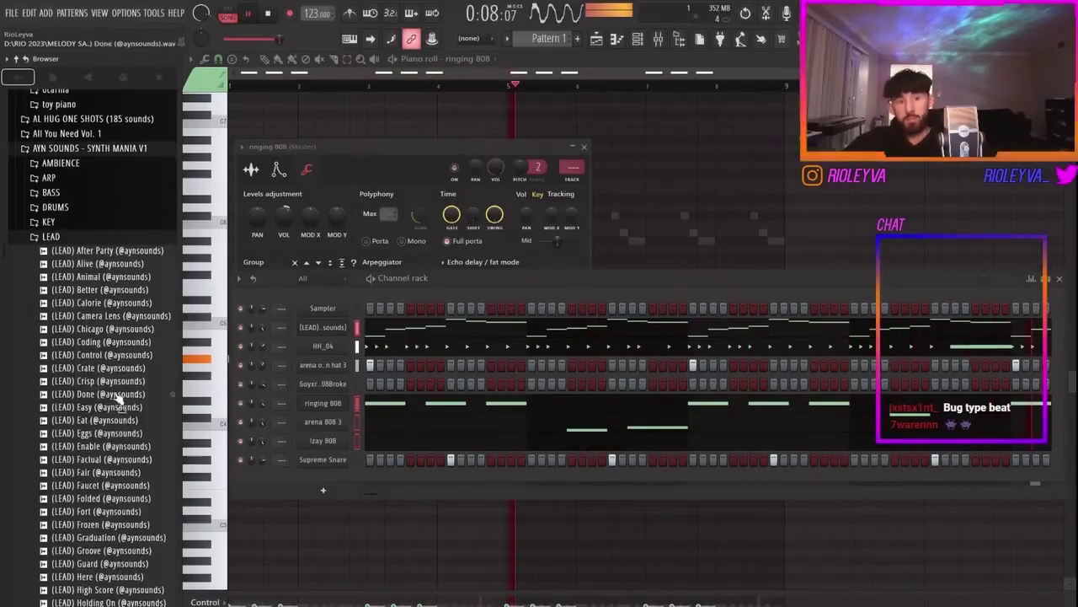
Audition lead samples in the LEAD folder and add (LEAD) Lunch as a new channel below the snare.
{"action": "left_click", "coordinate": [100, 407]}
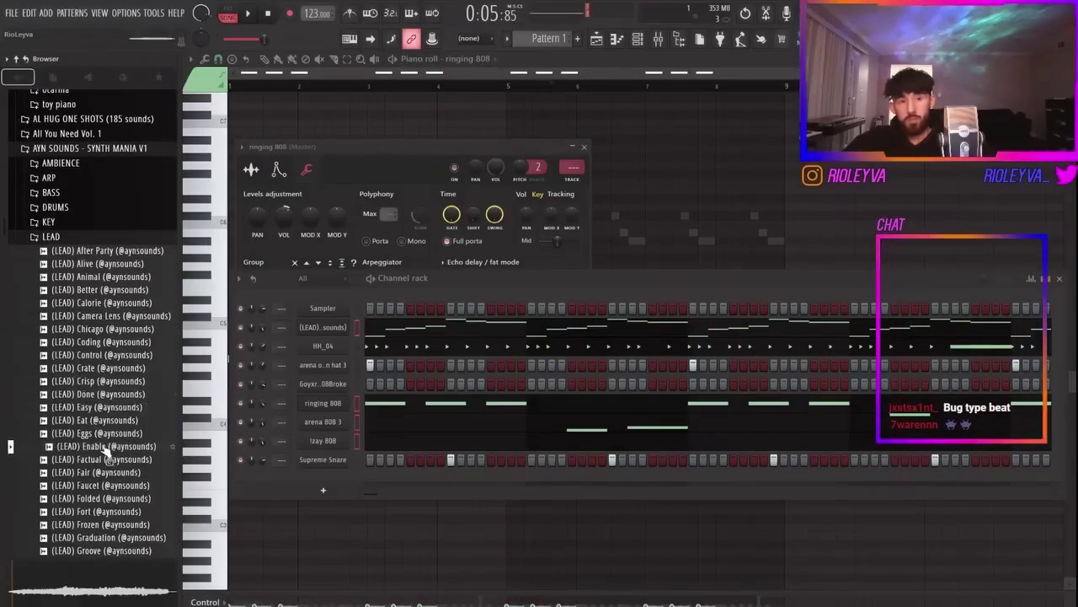
{"action": "scroll", "coordinate": [106, 454], "scroll_direction": "down", "scroll_amount": 8}
{"action": "left_click", "coordinate": [88, 276]}
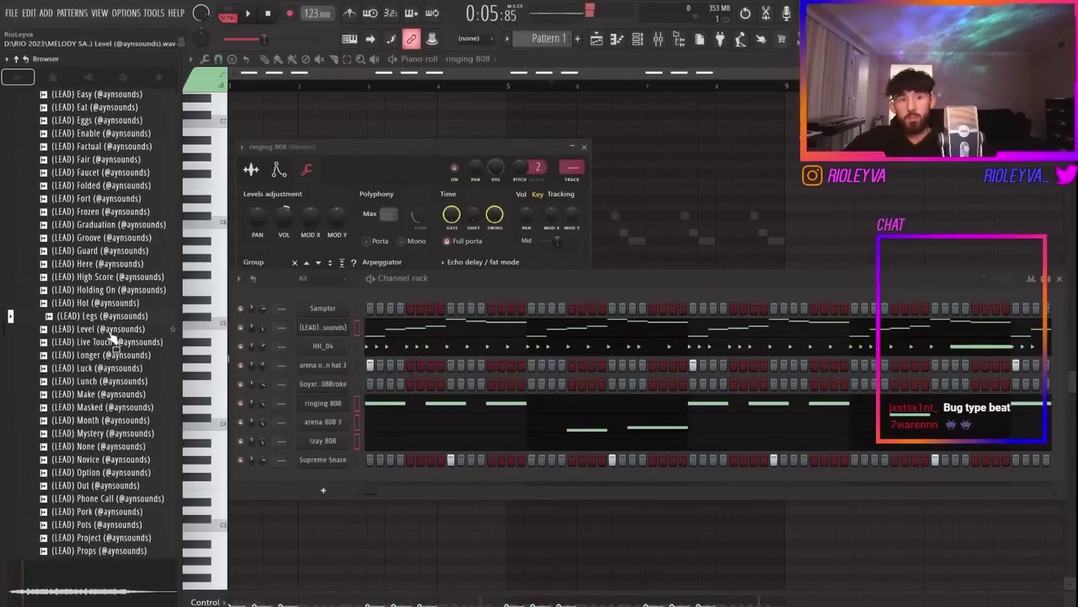
{"action": "left_click", "coordinate": [103, 408]}
{"action": "left_click", "coordinate": [109, 382]}
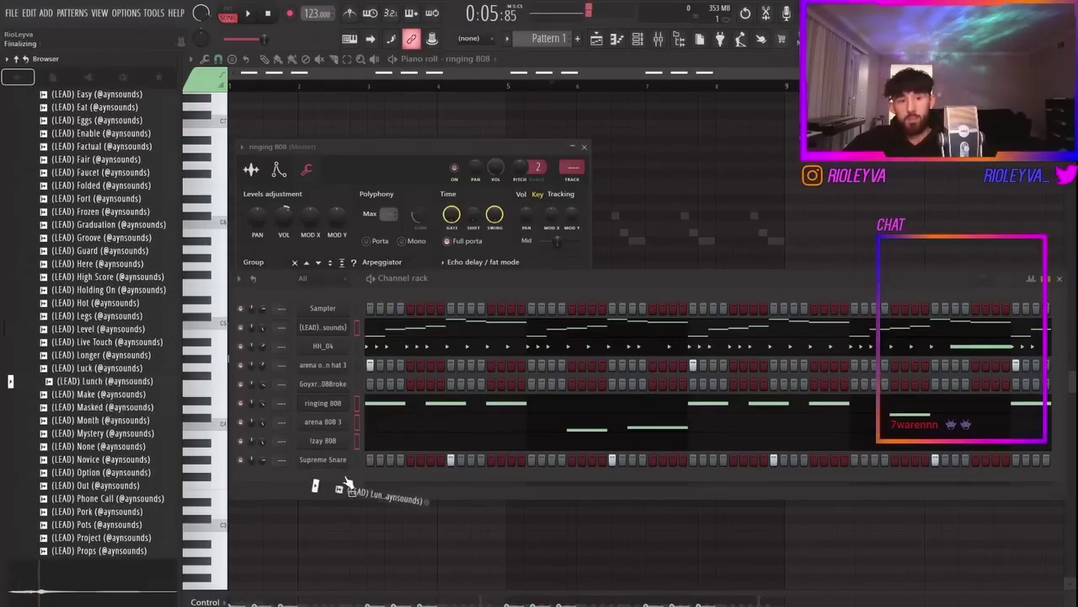
{"action": "left_click_drag", "start_coordinate": [344, 479], "coordinate": [341, 481]}
Enable the volume envelope of the (LEAD) Lunch channel with its sustain level at 0%.
{"action": "key", "text": "space"}
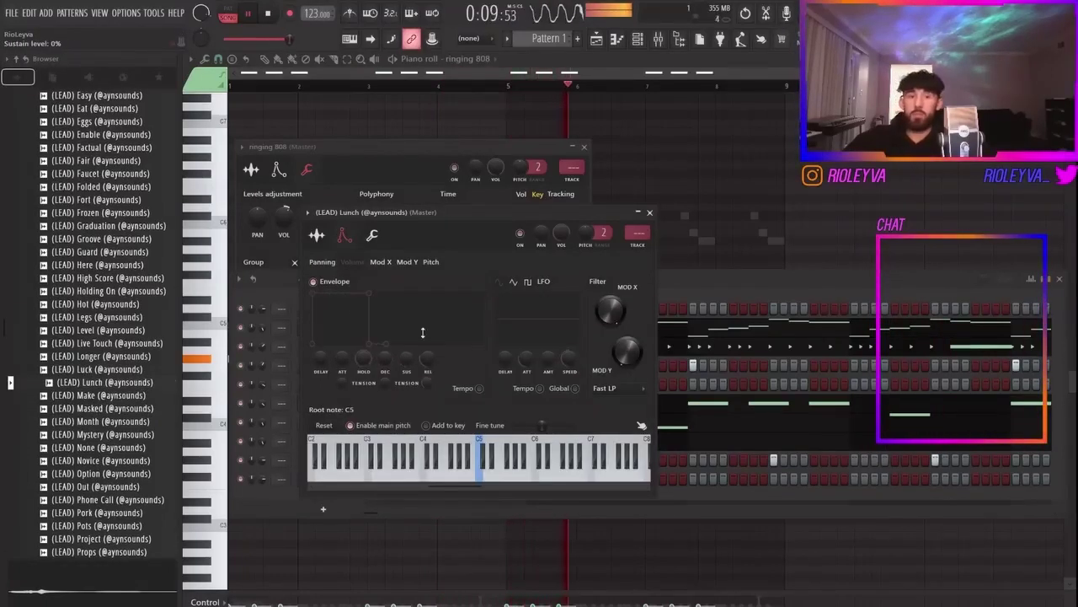
{"action": "left_click", "coordinate": [372, 237]}
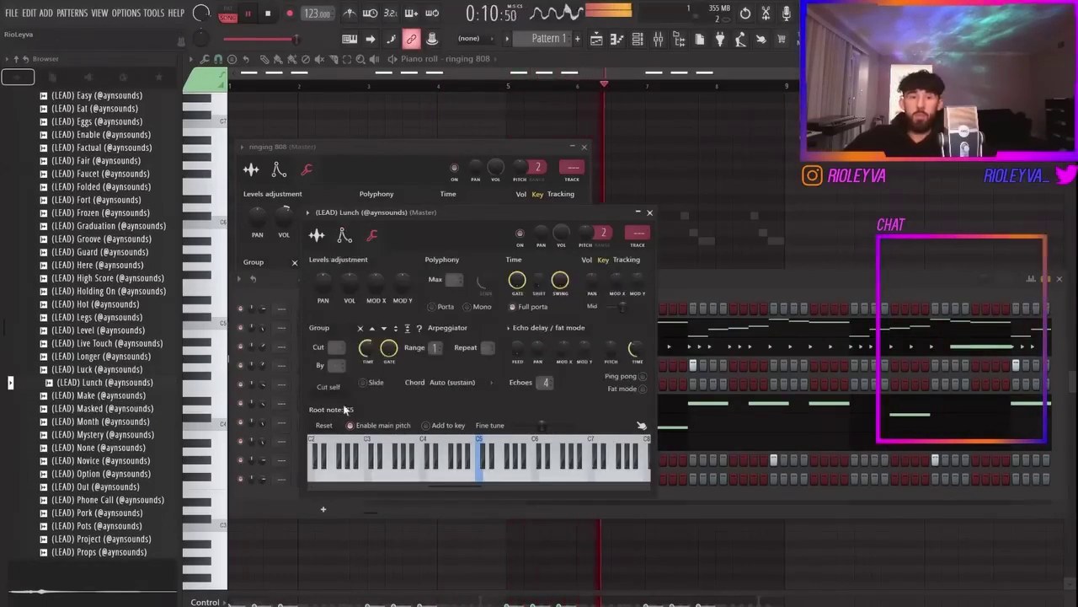
{"action": "left_click", "coordinate": [263, 483]}
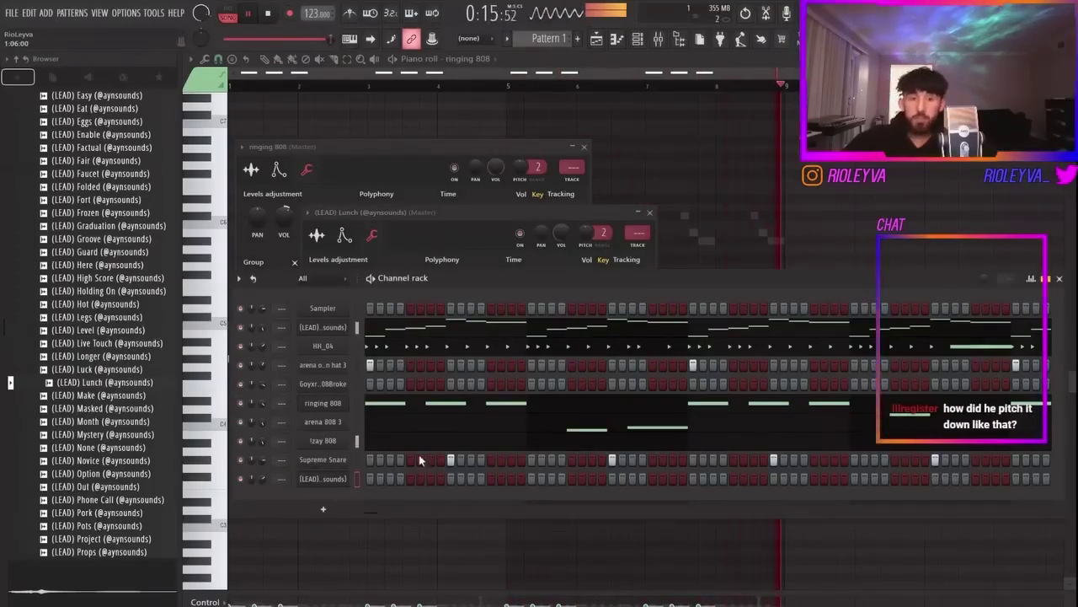
Draw eight-step F#5 notes on step 9 of bars 2 and 4 for the (LEAD) Lunch channel.
{"action": "right_click", "coordinate": [333, 478]}
{"action": "left_click", "coordinate": [401, 478]}
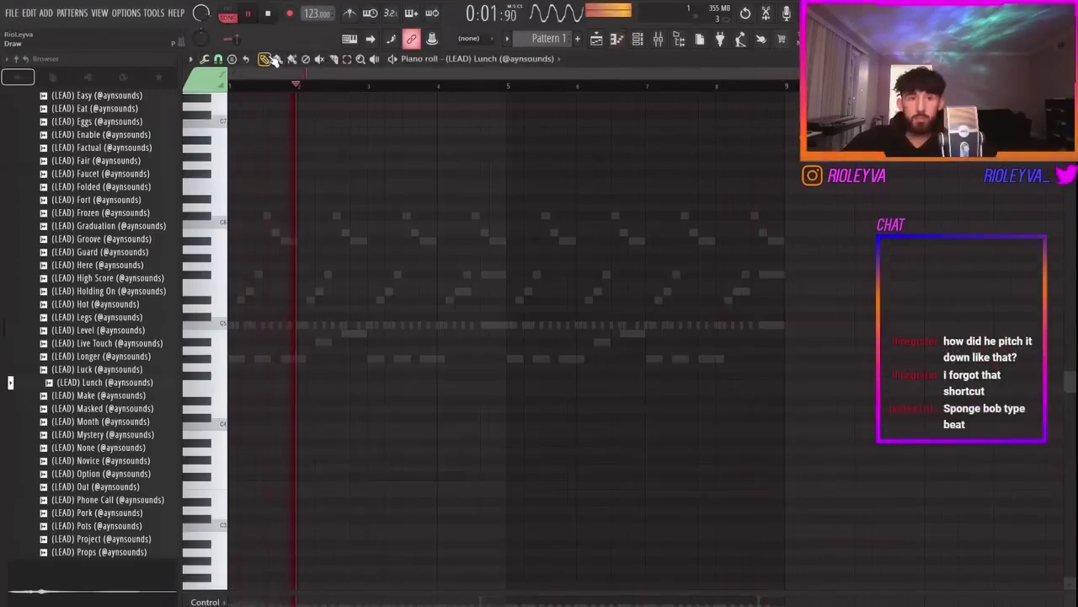
{"action": "left_click", "coordinate": [305, 86]}
{"action": "key", "text": "space"}
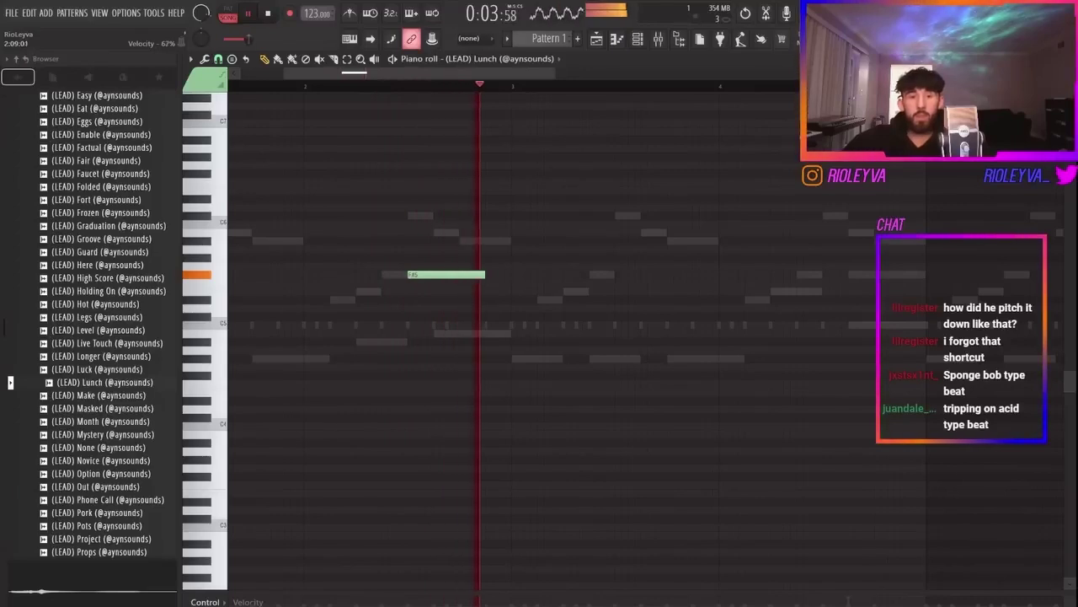
{"action": "left_click_drag", "start_coordinate": [486, 275], "coordinate": [504, 278]}
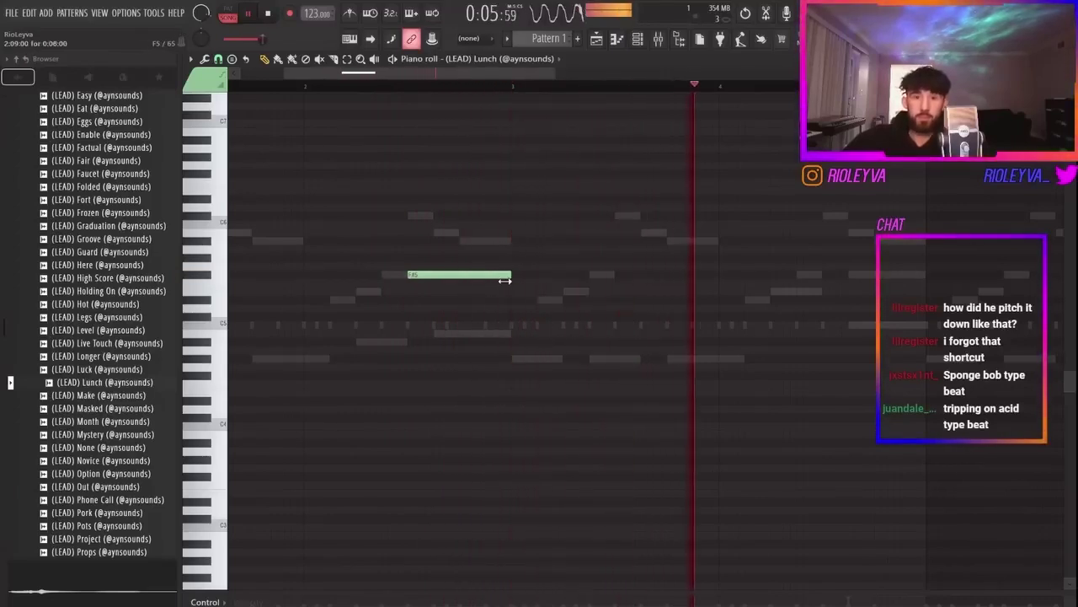
{"action": "left_click", "coordinate": [826, 276]}
Duplicate the first four bars of (LEAD) Lunch into bars 5 to 8.
{"action": "scroll", "coordinate": [725, 263], "scroll_direction": "down", "scroll_amount": 2}
{"action": "scroll", "coordinate": [724, 261], "scroll_direction": "down", "scroll_amount": 1}
{"action": "left_click_drag", "start_coordinate": [582, 87], "coordinate": [42, 96]}
{"action": "key", "text": "ctrl+b"}
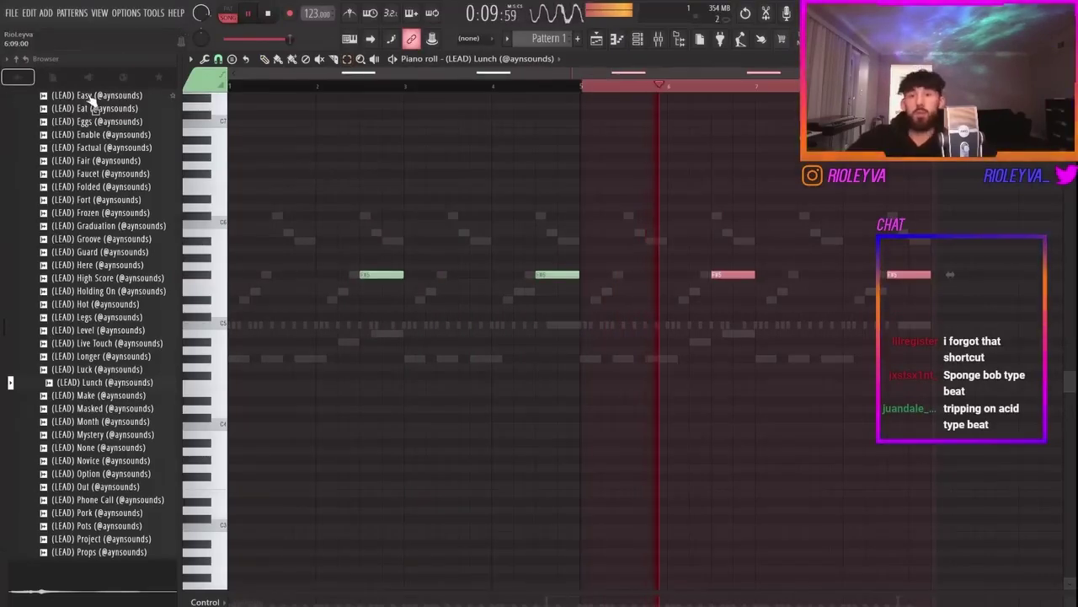
{"action": "left_click", "coordinate": [805, 452], "text": "ctrl"}
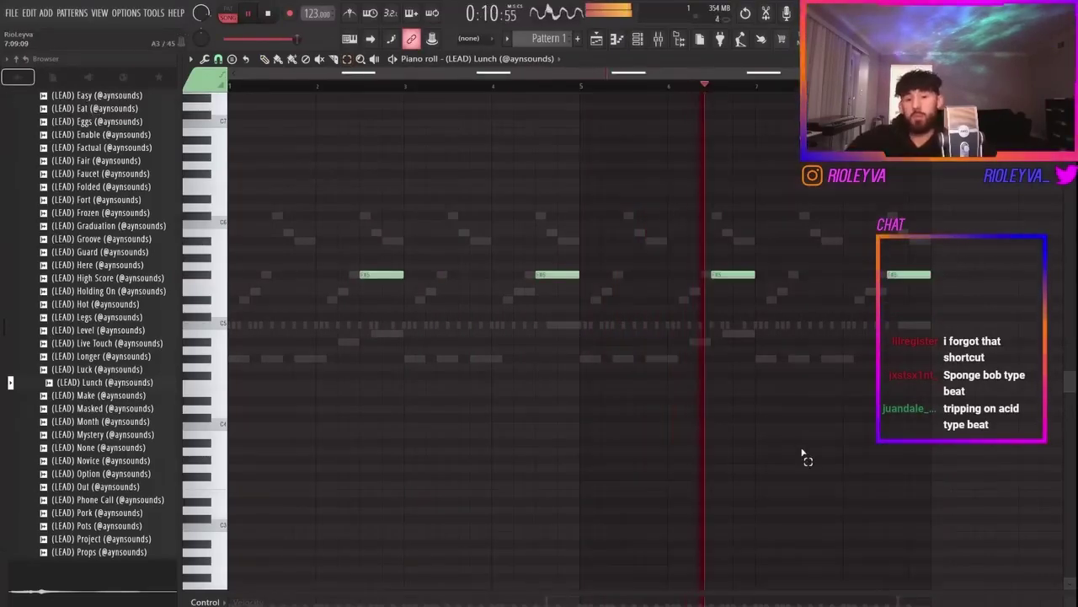
Adjust the sample settings of the (LEAD) Lunch channel.
{"action": "left_click", "coordinate": [640, 46]}
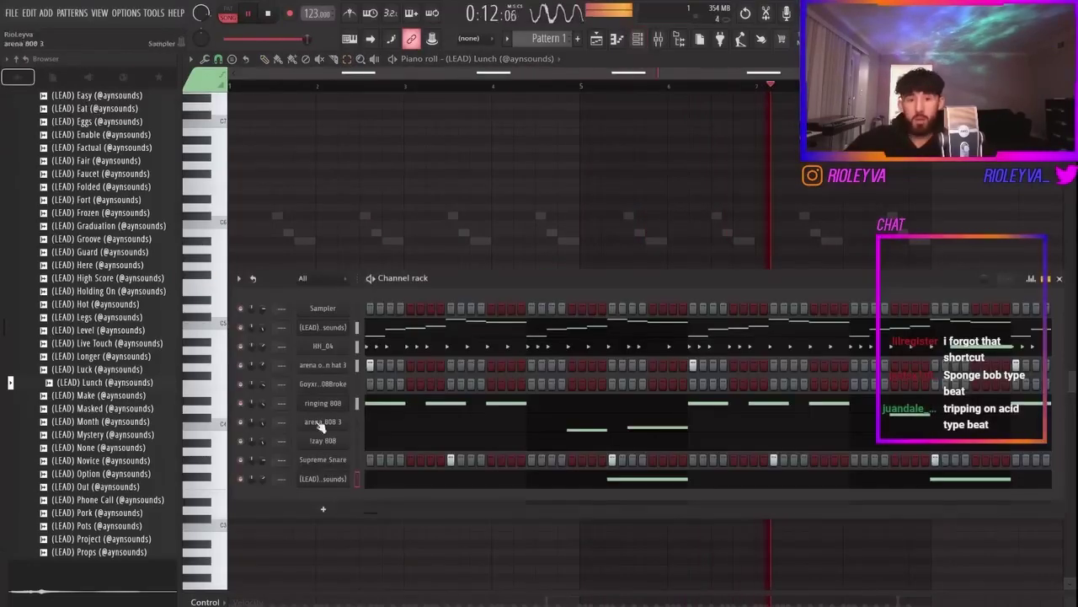
{"action": "left_click", "coordinate": [335, 479]}
{"action": "left_click", "coordinate": [332, 229]}
{"action": "left_click_drag", "start_coordinate": [496, 385], "coordinate": [497, 378]}
{"action": "left_click", "coordinate": [248, 500]}
Clone the (LEAD) Lunch channel and audition further samples in the LEAD folder for the copy.
{"action": "right_click", "coordinate": [324, 479]}
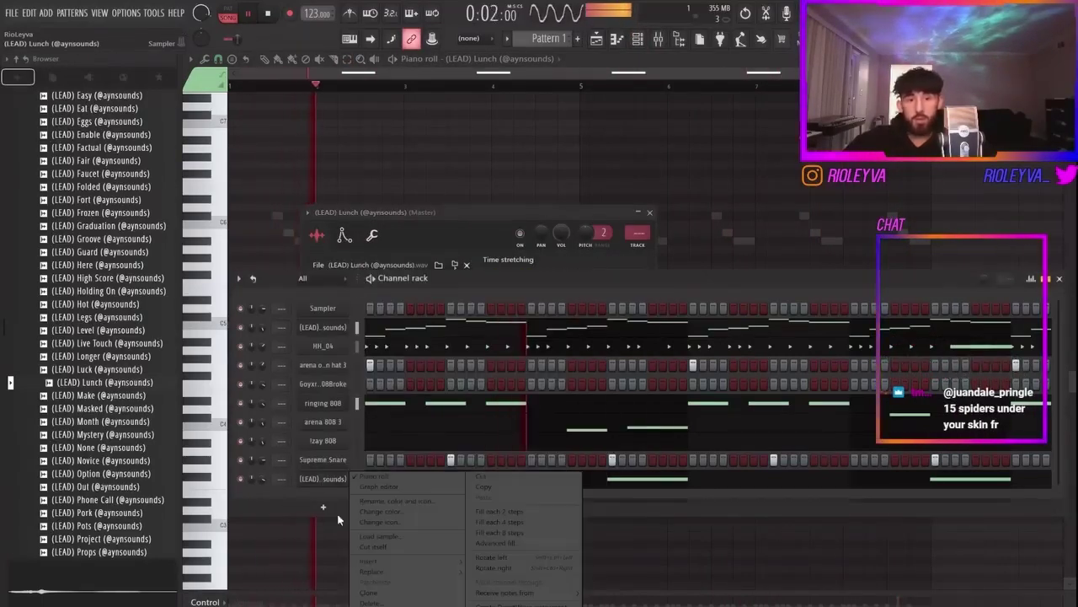
{"action": "left_click", "coordinate": [371, 593]}
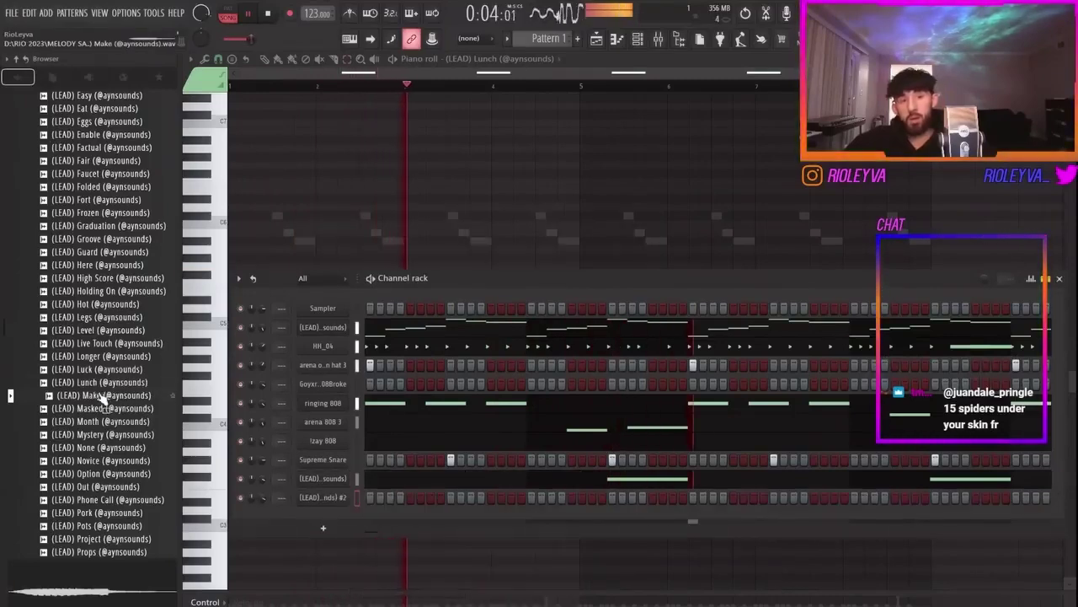
{"action": "scroll", "coordinate": [99, 396], "scroll_direction": "down", "scroll_amount": 6}
{"action": "left_click", "coordinate": [77, 346]}
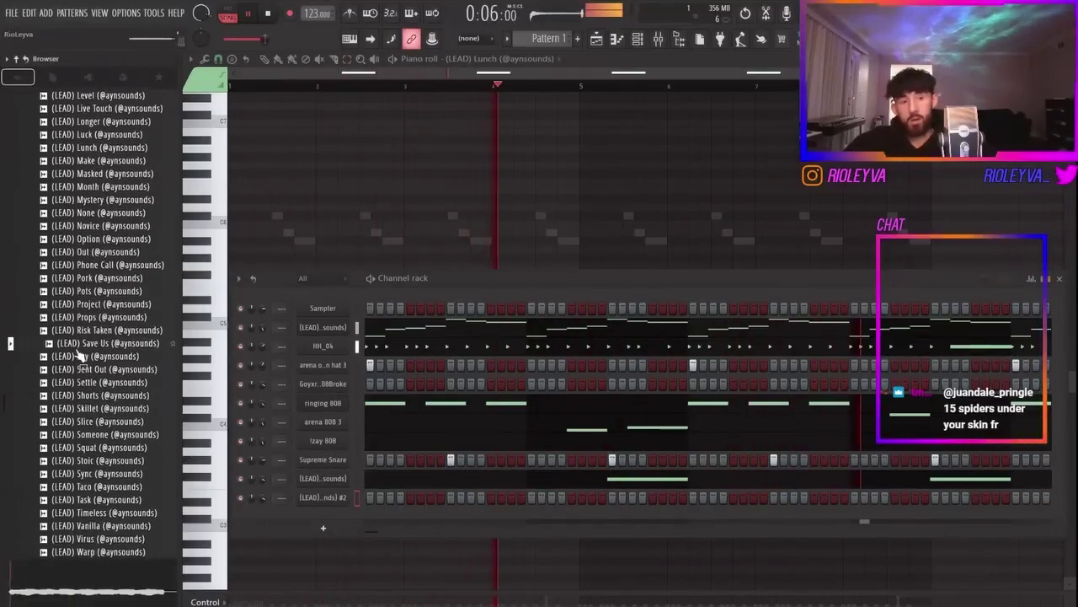
{"action": "scroll", "coordinate": [84, 253], "scroll_direction": "down", "scroll_amount": 5}
{"action": "left_click", "coordinate": [76, 214]}
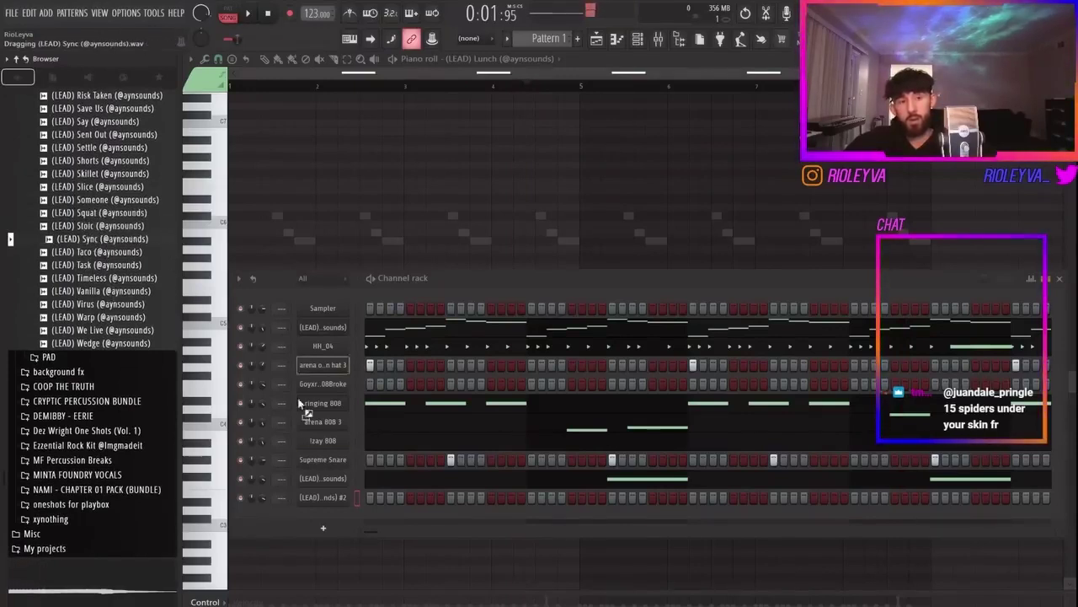
Try loading (LEAD) Sync into the channel rack and undo the change.
{"action": "left_click_drag", "start_coordinate": [322, 497], "coordinate": [328, 502]}
{"action": "key", "text": "space"}
{"action": "key", "text": "ctrl+z"}
{"action": "key", "text": "space"}
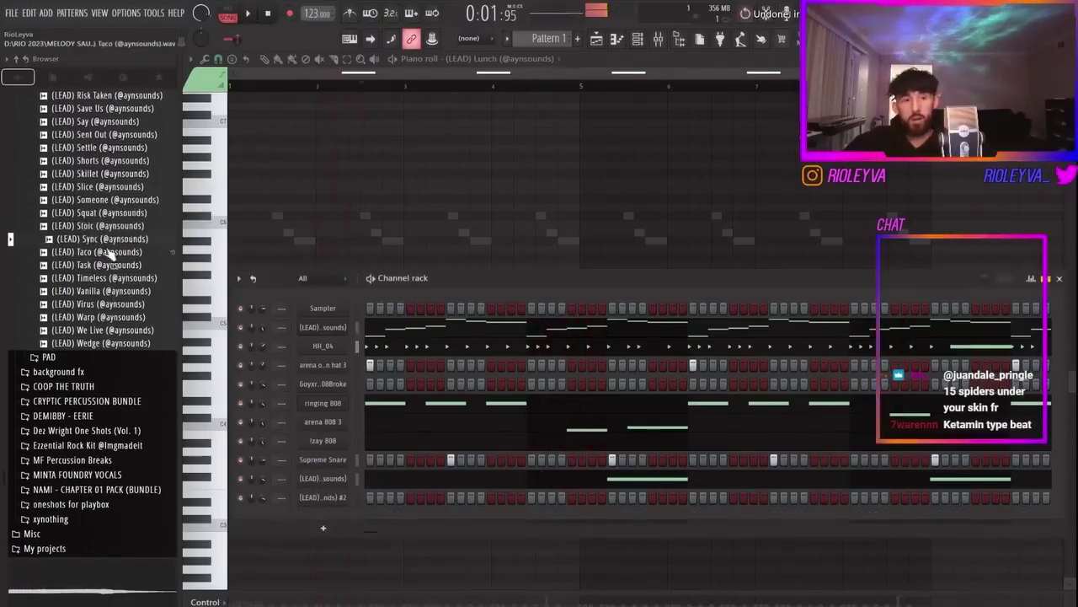
Load the (LEAD) Sync sample into the cloned lead channel and open that channel's piano roll.
{"action": "key", "text": "space"}
{"action": "left_click", "coordinate": [113, 255]}
{"action": "key", "text": "space"}
{"action": "left_click", "coordinate": [93, 281]}
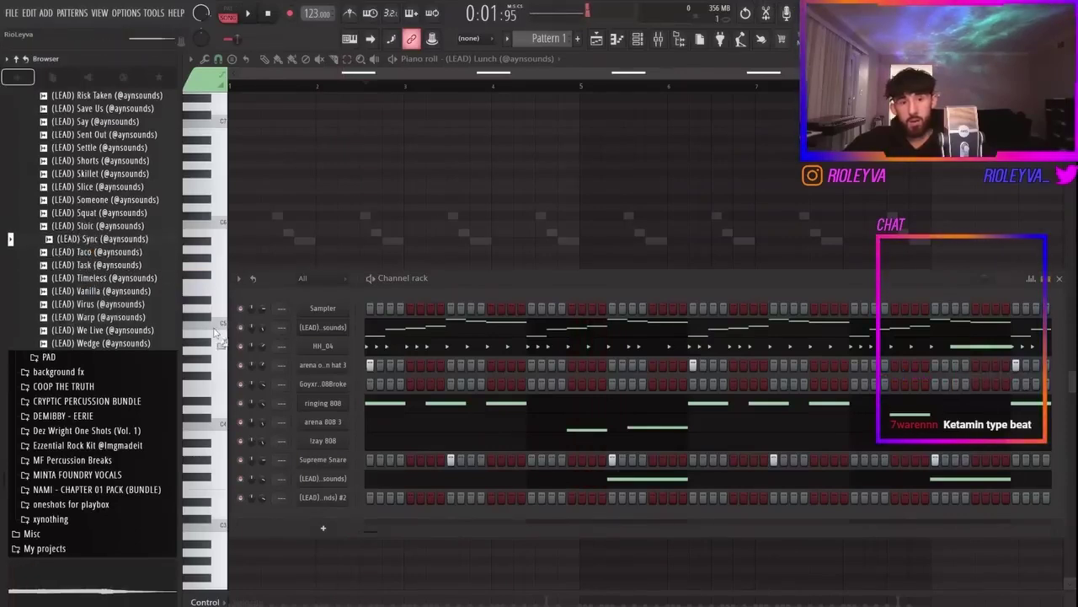
{"action": "right_click", "coordinate": [327, 498]}
{"action": "left_click", "coordinate": [375, 495]}
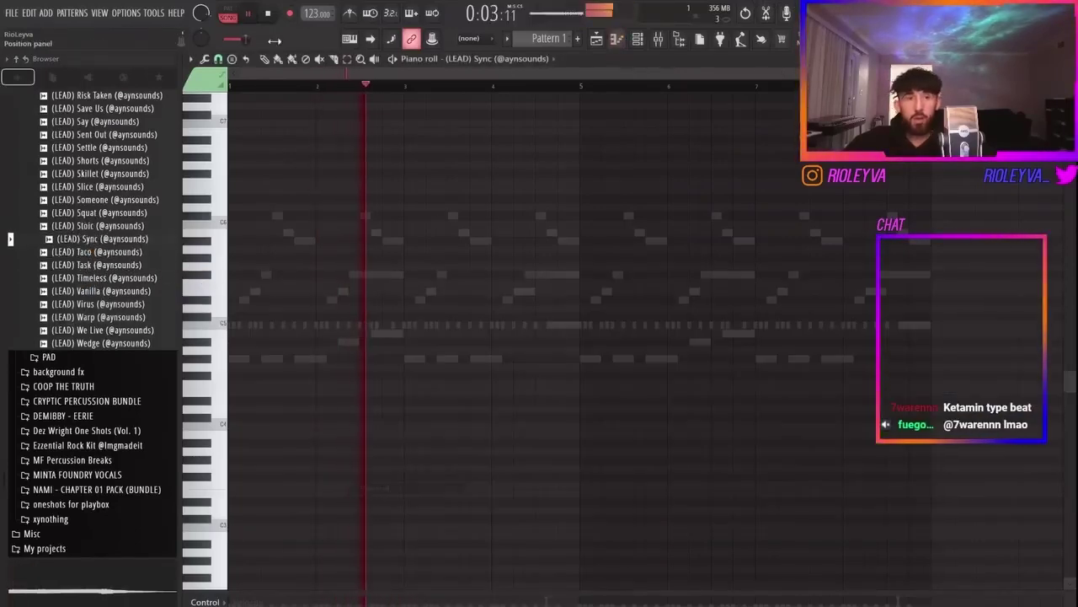
Try a G#4 note on step 13 of bar 1 for (LEAD) Sync, shorten it to two steps and delete it.
{"action": "scroll", "coordinate": [291, 169], "scroll_direction": "up", "scroll_amount": 3}
{"action": "key", "text": "space"}
{"action": "left_click", "coordinate": [443, 241]}
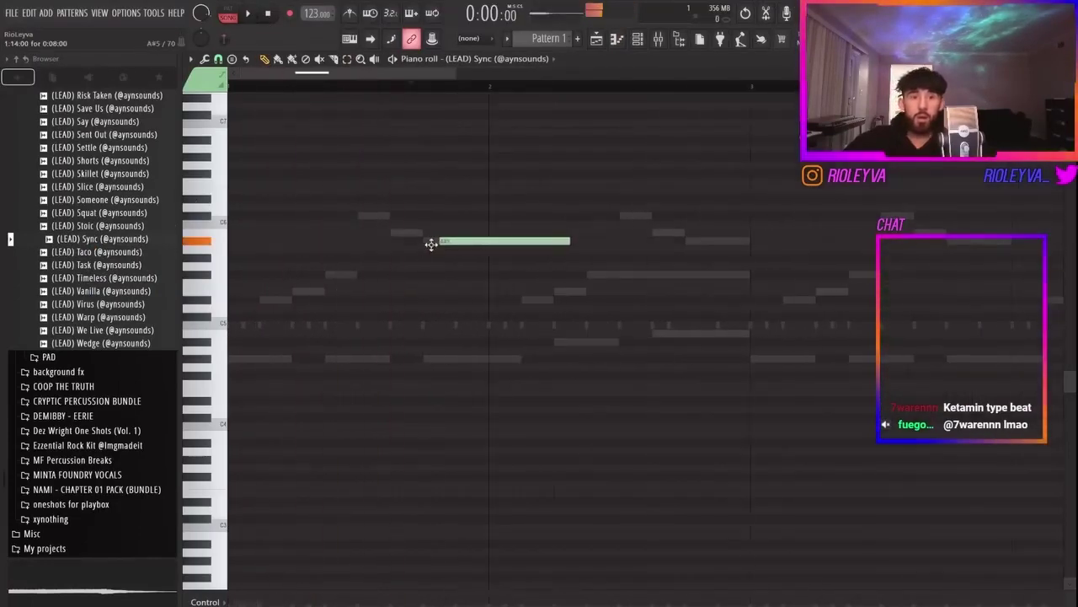
{"action": "left_click_drag", "start_coordinate": [476, 241], "coordinate": [475, 251]}
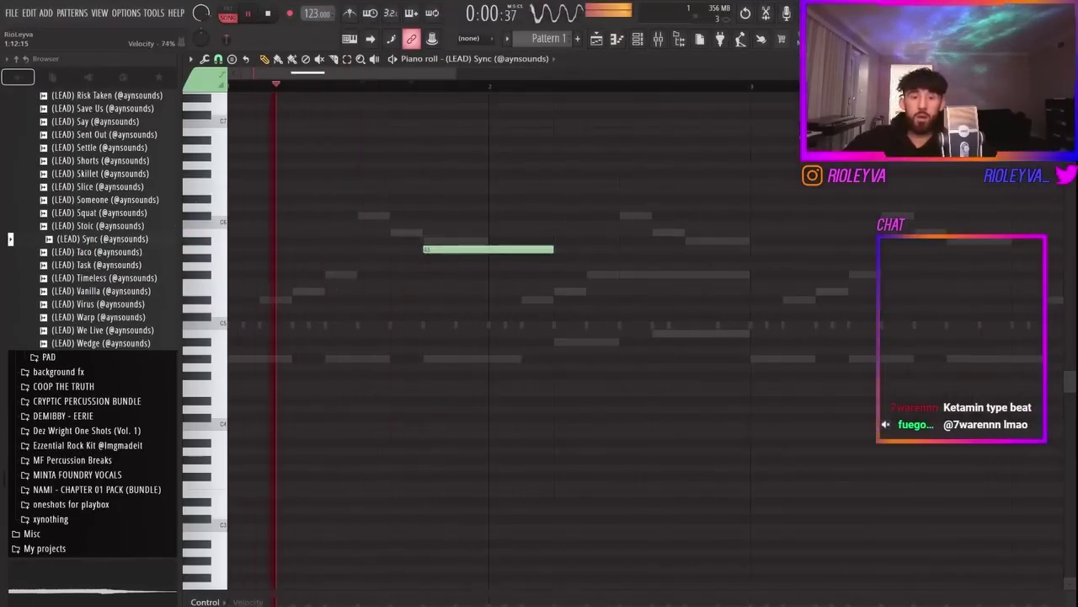
{"action": "left_click_drag", "start_coordinate": [475, 250], "coordinate": [475, 359]}
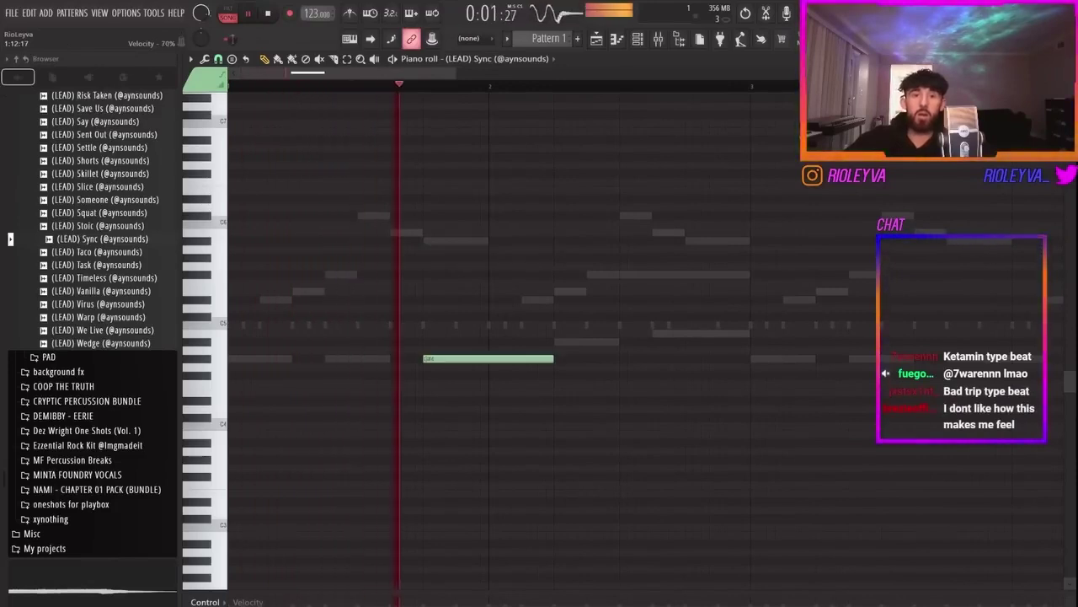
{"action": "left_click_drag", "start_coordinate": [555, 362], "coordinate": [456, 371]}
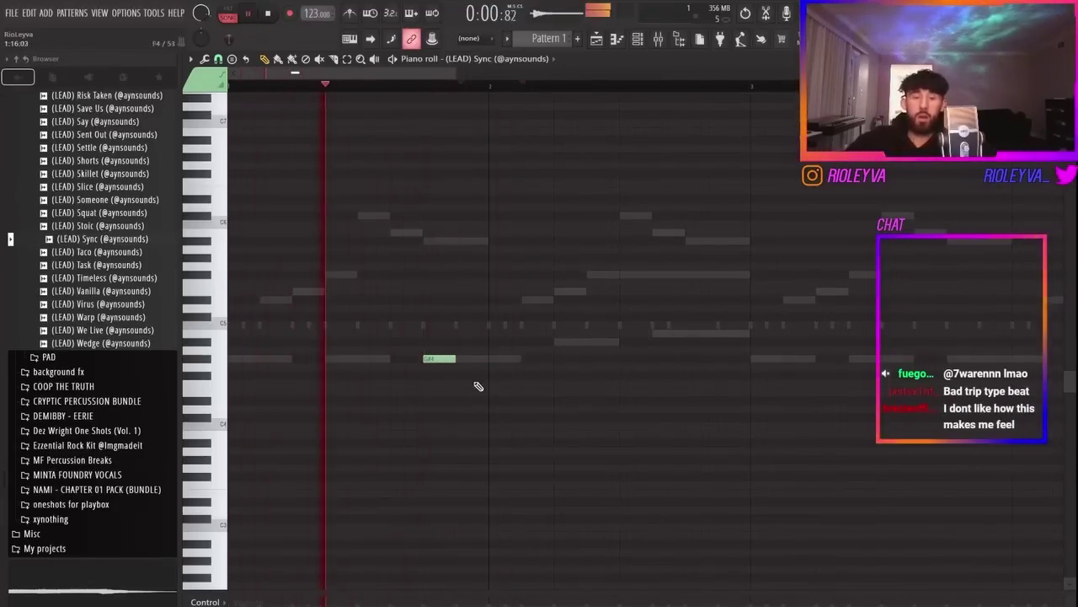
{"action": "right_click", "coordinate": [440, 360]}
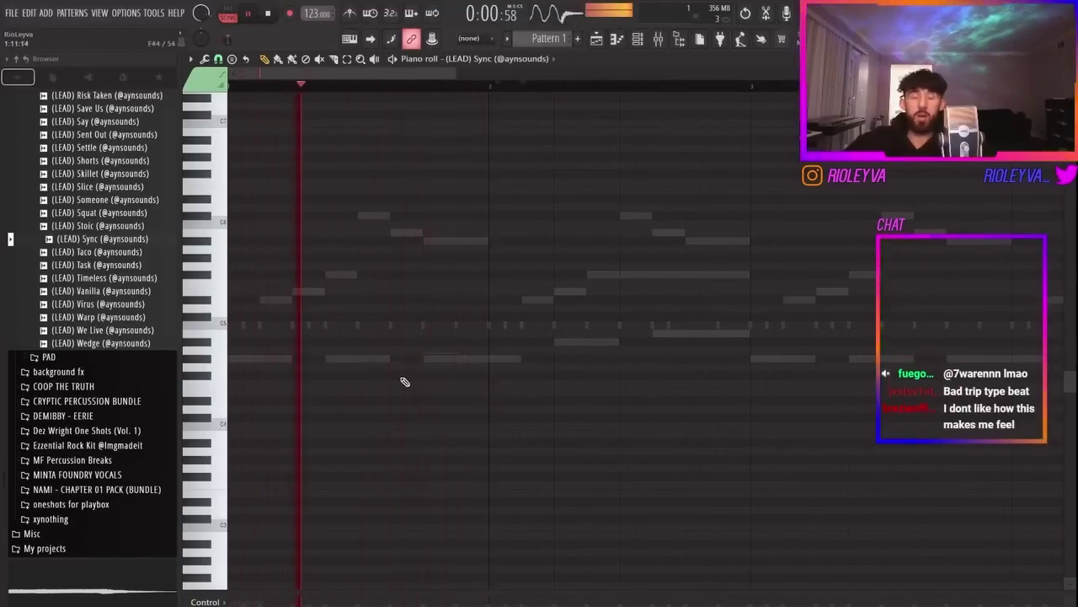
Try a G#4 note at the start of bar 2 and an eight-step F#4 on step 5, deleting both.
{"action": "left_click", "coordinate": [493, 361]}
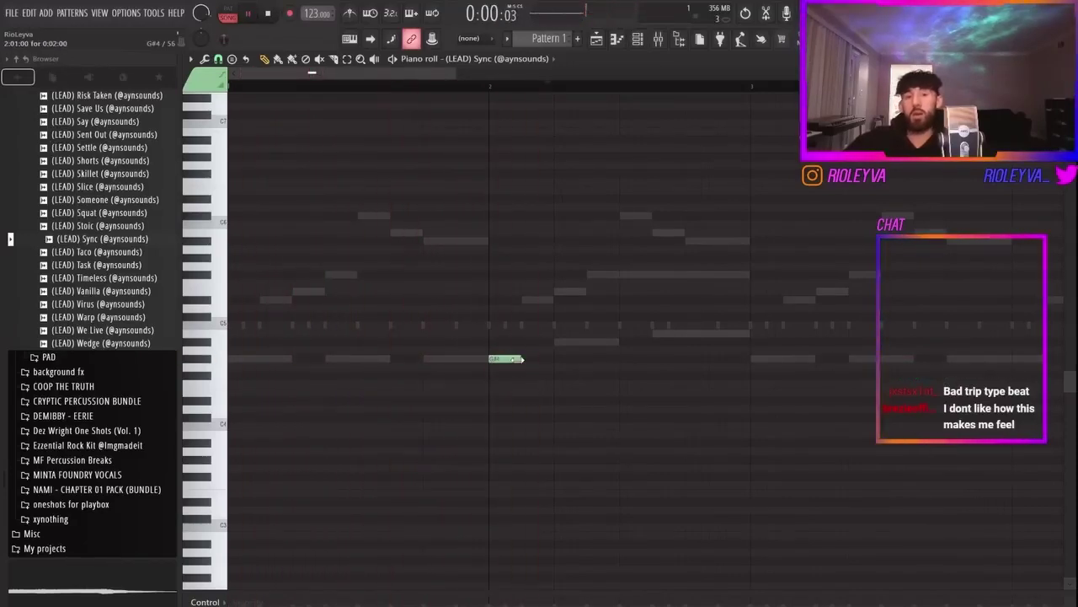
{"action": "right_click", "coordinate": [515, 363]}
{"action": "left_click", "coordinate": [559, 378]}
{"action": "left_click_drag", "start_coordinate": [584, 377], "coordinate": [682, 387]}
{"action": "left_click", "coordinate": [488, 91]}
{"action": "left_click", "coordinate": [490, 90]}
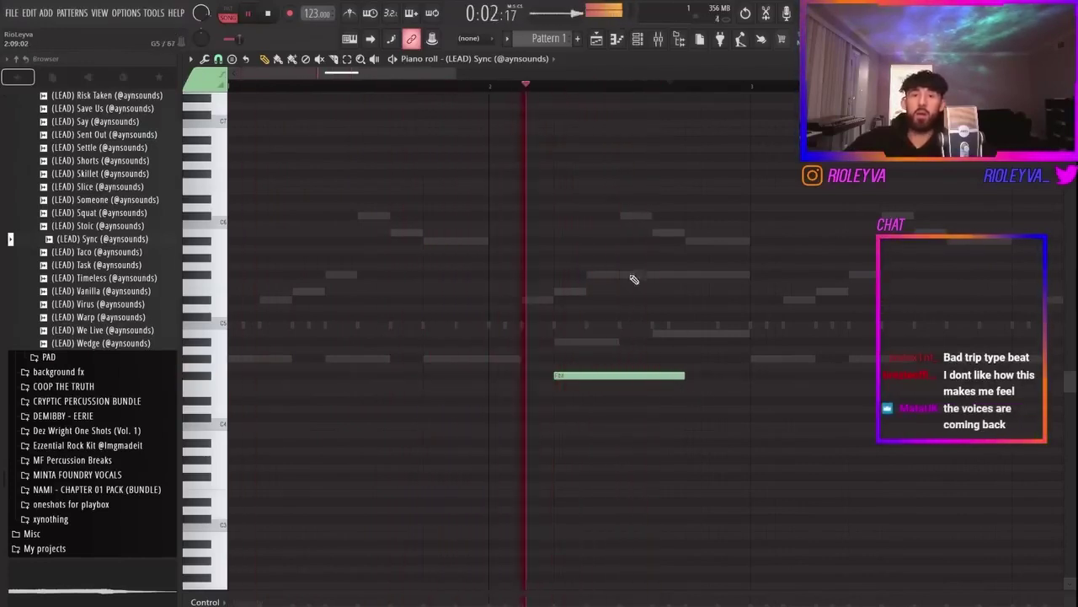
{"action": "key", "text": "space"}
{"action": "key", "text": "space"}
{"action": "right_click", "coordinate": [632, 376]}
Try a C#4 note from step 5 of bar 2 and lengthen it to the end of the bar.
{"action": "key", "text": "space"}
{"action": "left_click_drag", "start_coordinate": [670, 394], "coordinate": [683, 393]}
{"action": "key", "text": "space"}
{"action": "left_click_drag", "start_coordinate": [556, 392], "coordinate": [593, 418]}
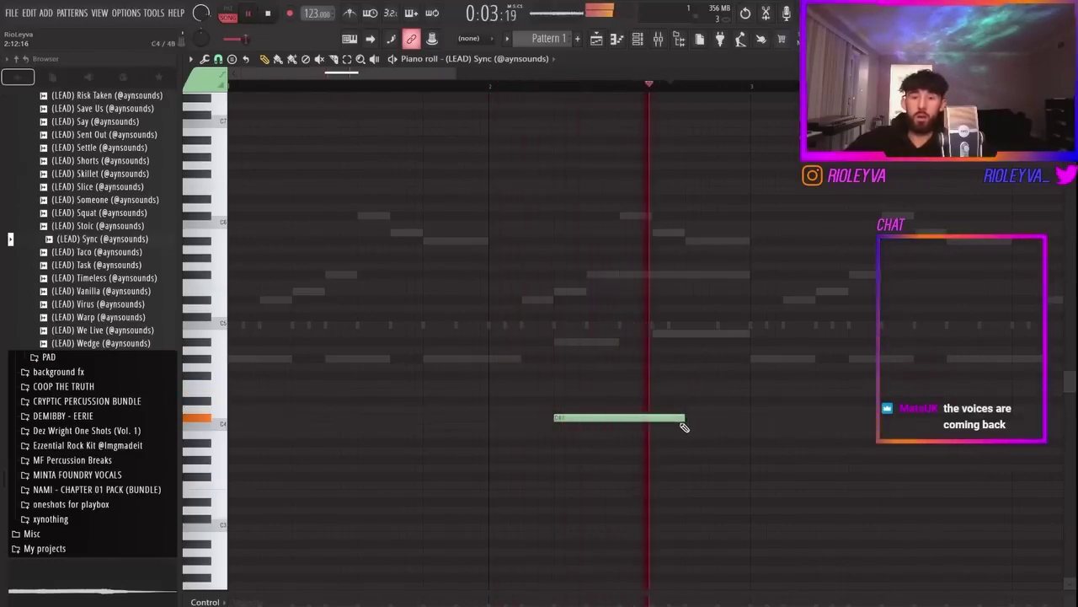
{"action": "left_click_drag", "start_coordinate": [682, 421], "coordinate": [764, 433]}
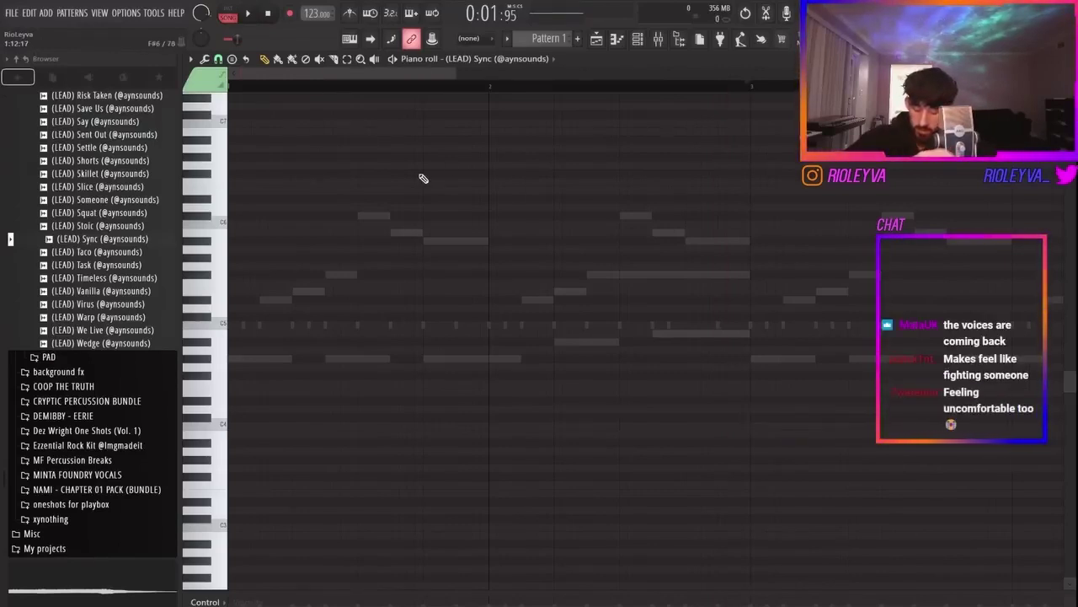
Show the channel rack and collapse the LEAD folder in the sample browser.
{"action": "scroll", "coordinate": [471, 139], "scroll_direction": "down", "scroll_amount": 4}
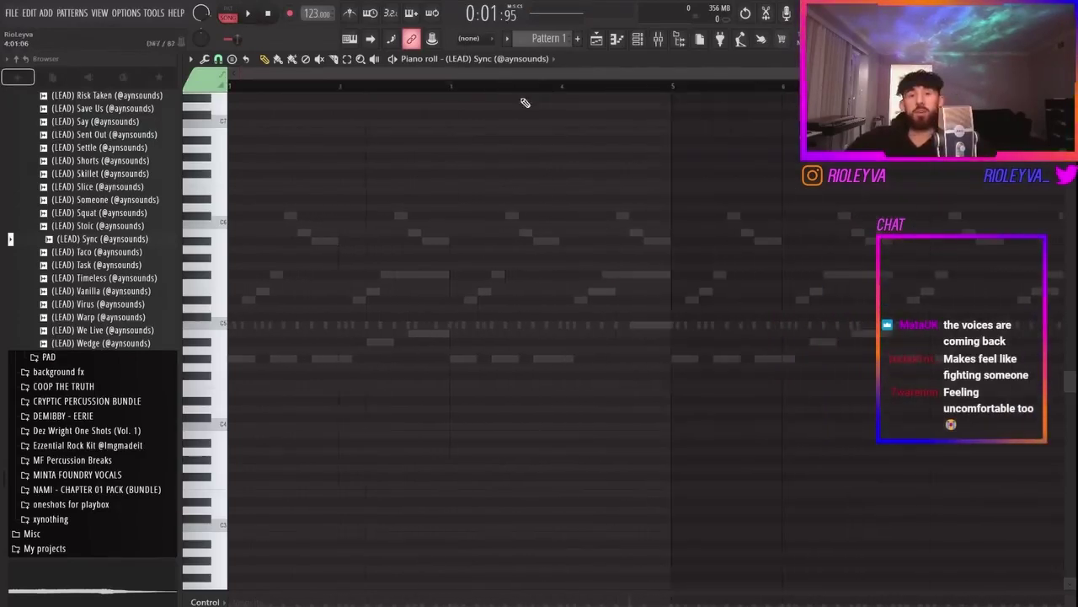
{"action": "left_click", "coordinate": [638, 39]}
{"action": "key", "text": "space"}
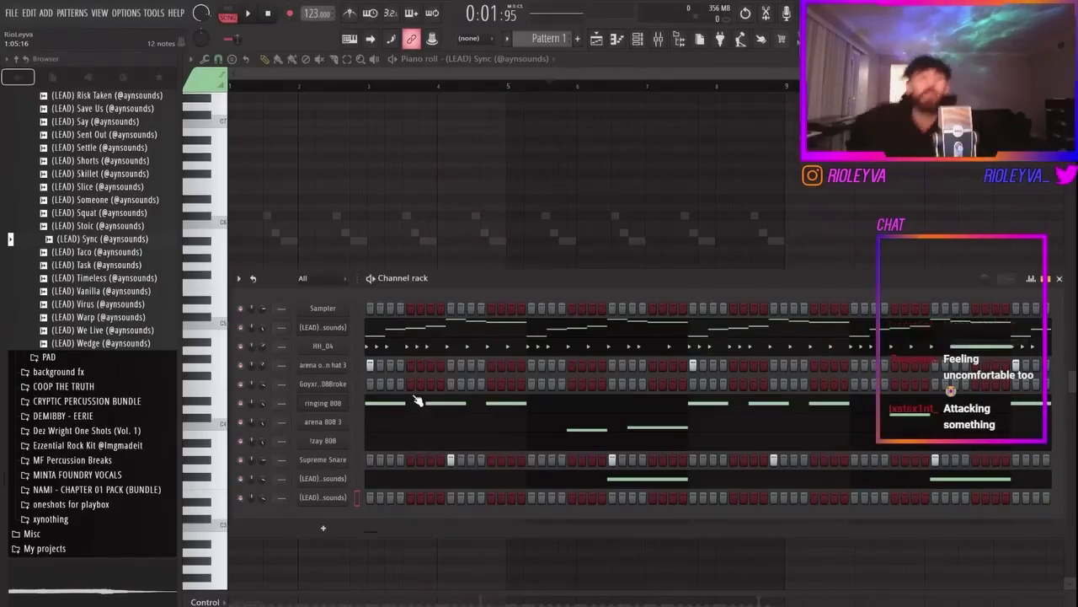
{"action": "scroll", "coordinate": [85, 303], "scroll_direction": "up", "scroll_amount": 8}
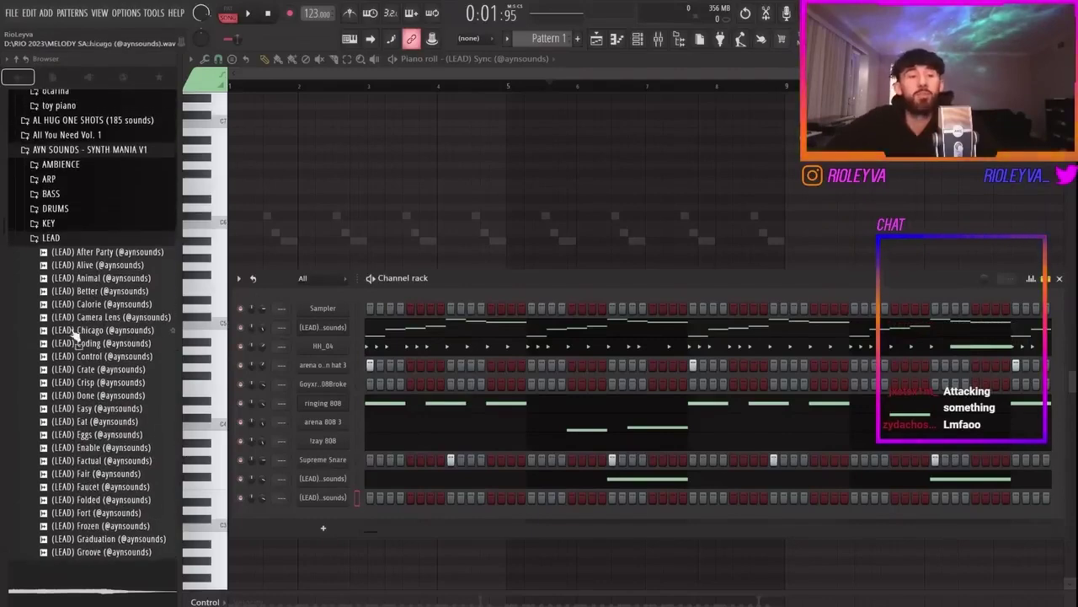
{"action": "left_click", "coordinate": [83, 316]}
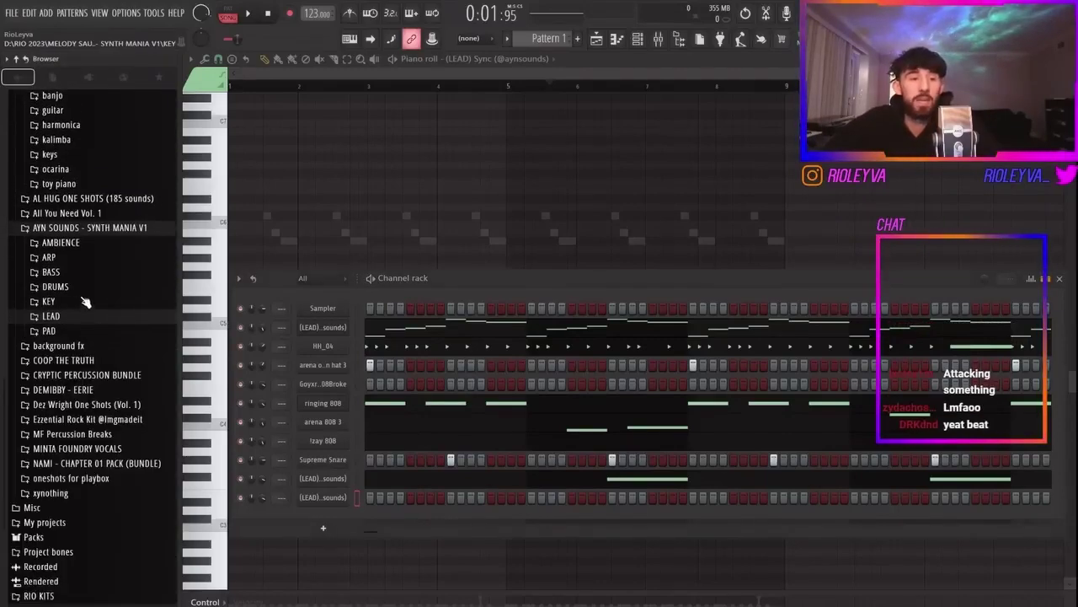
{"action": "scroll", "coordinate": [98, 258], "scroll_direction": "up", "scroll_amount": 2}
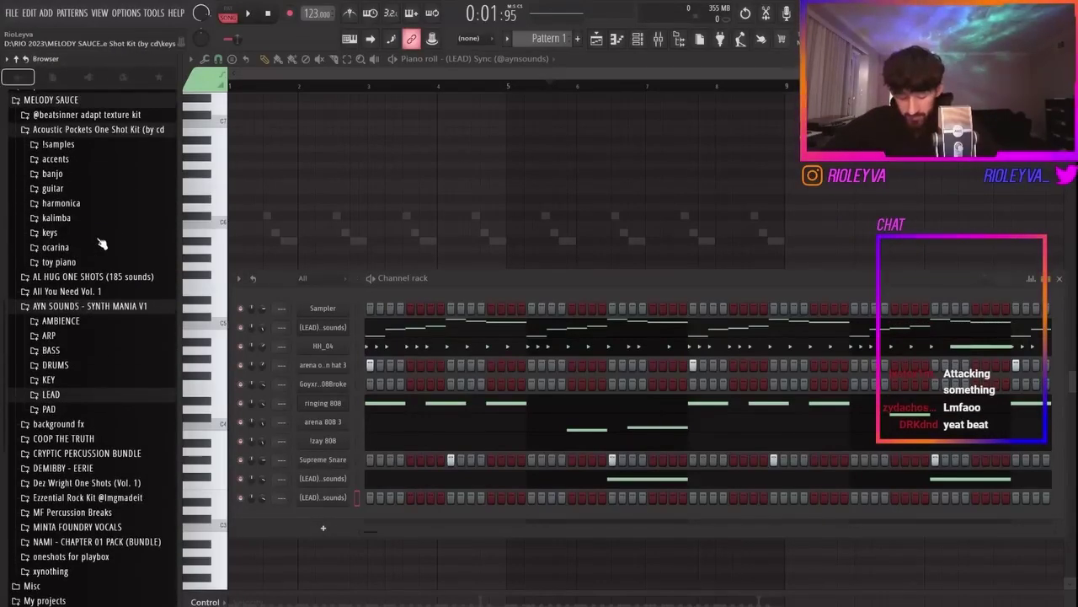
{"action": "scroll", "coordinate": [87, 263], "scroll_direction": "down", "scroll_amount": 5}
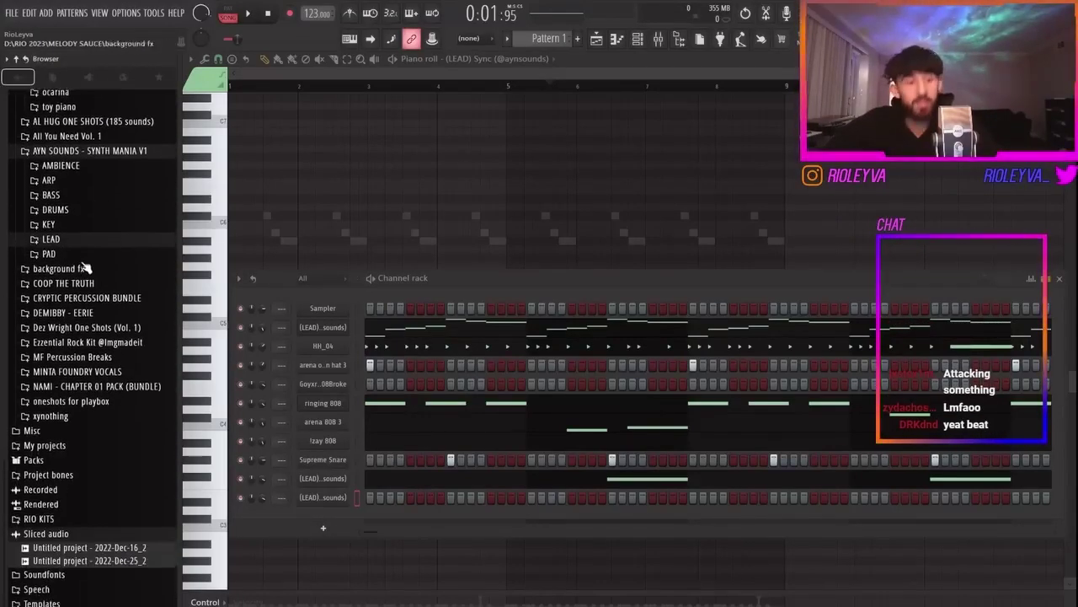
Open the DEMIBBY - EERIE one-shots and audition bell samples such as BELLS - QT.
{"action": "left_click", "coordinate": [92, 310]}
{"action": "left_click", "coordinate": [73, 327]}
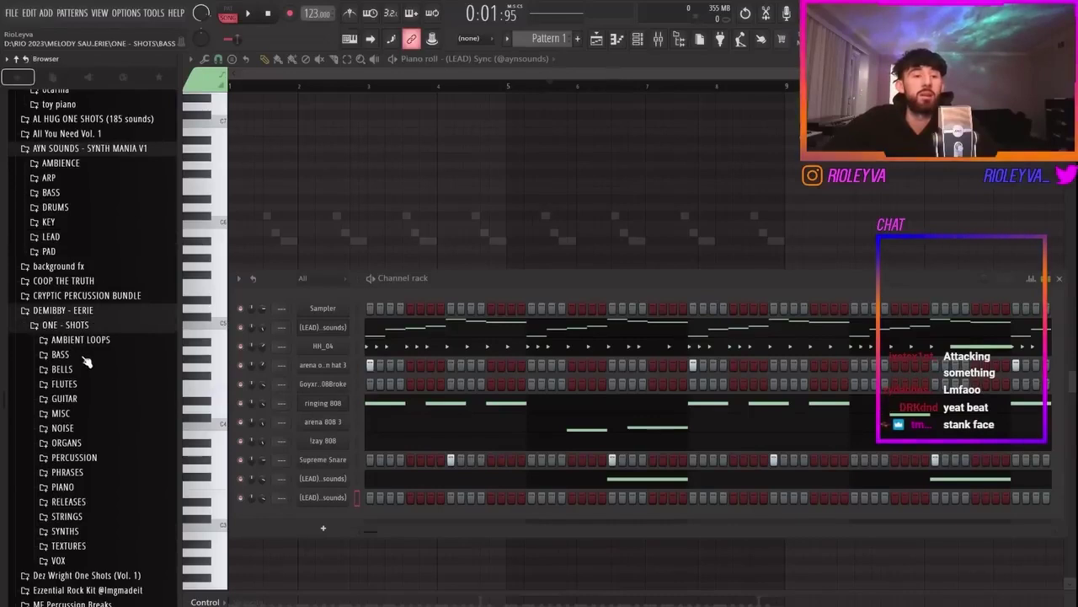
{"action": "left_click", "coordinate": [79, 384]}
{"action": "left_click", "coordinate": [77, 371]}
{"action": "left_click", "coordinate": [93, 423]}
{"action": "left_click", "coordinate": [116, 475]}
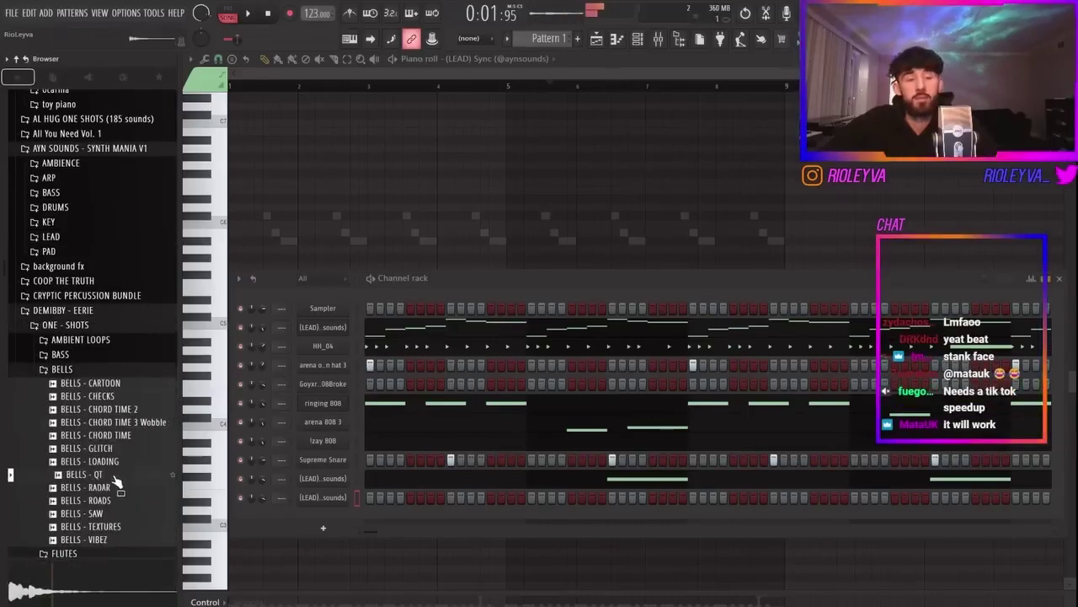
{"action": "scroll", "coordinate": [116, 472], "scroll_direction": "down", "scroll_amount": 3}
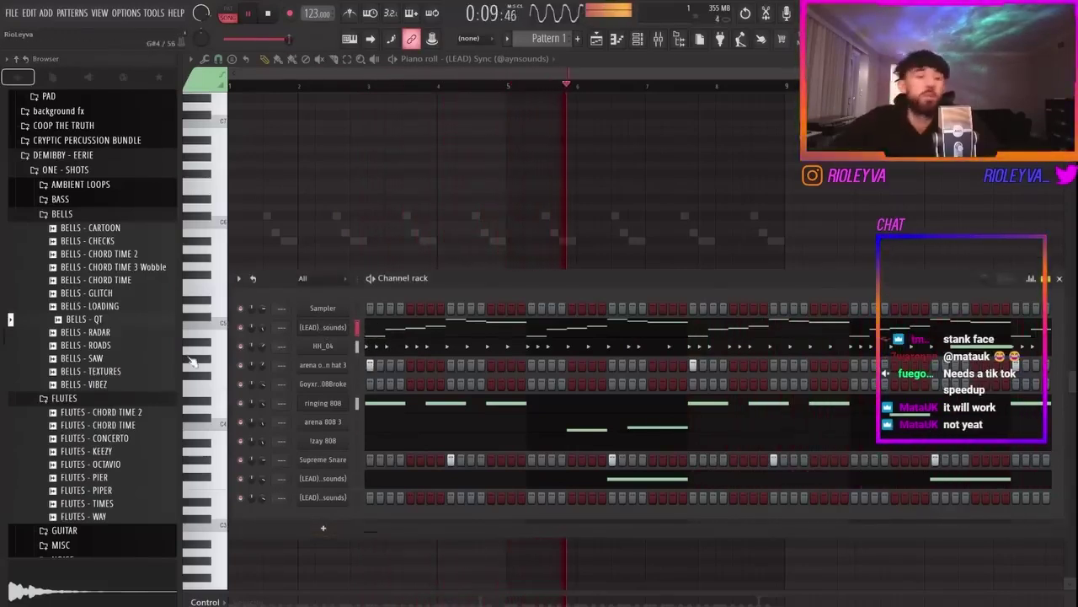
Replace the (LEAD) Sync channel's sample with PIANO - METHOD and enable its volume envelope.
{"action": "scroll", "coordinate": [84, 242], "scroll_direction": "down", "scroll_amount": 9}
{"action": "left_click", "coordinate": [63, 227]}
{"action": "left_click", "coordinate": [94, 328]}
{"action": "left_click_drag", "start_coordinate": [105, 334], "coordinate": [328, 503]}
{"action": "left_click", "coordinate": [328, 497]}
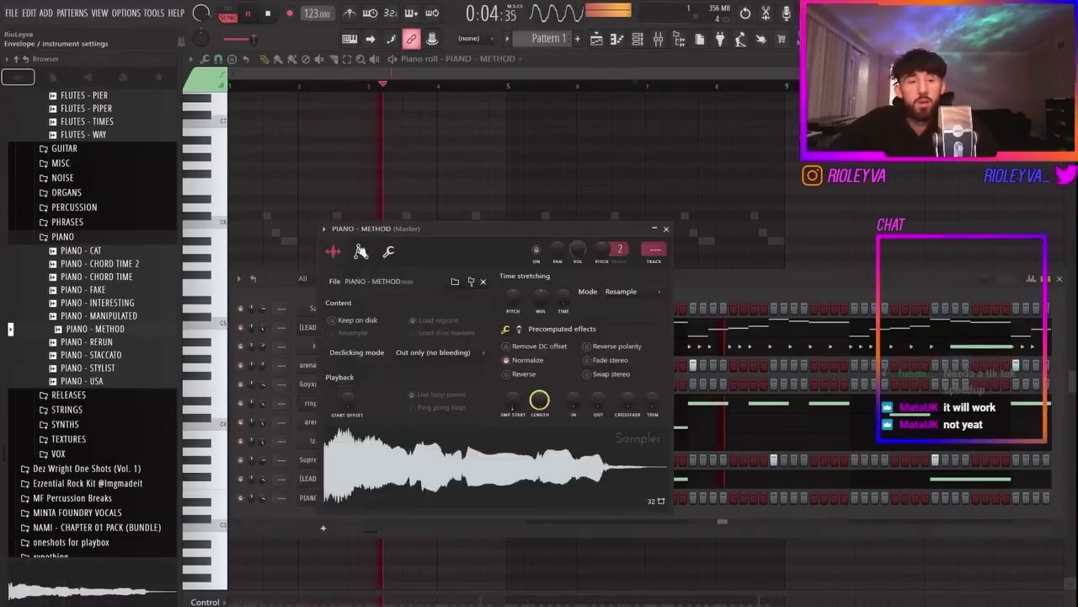
{"action": "left_click", "coordinate": [360, 251]}
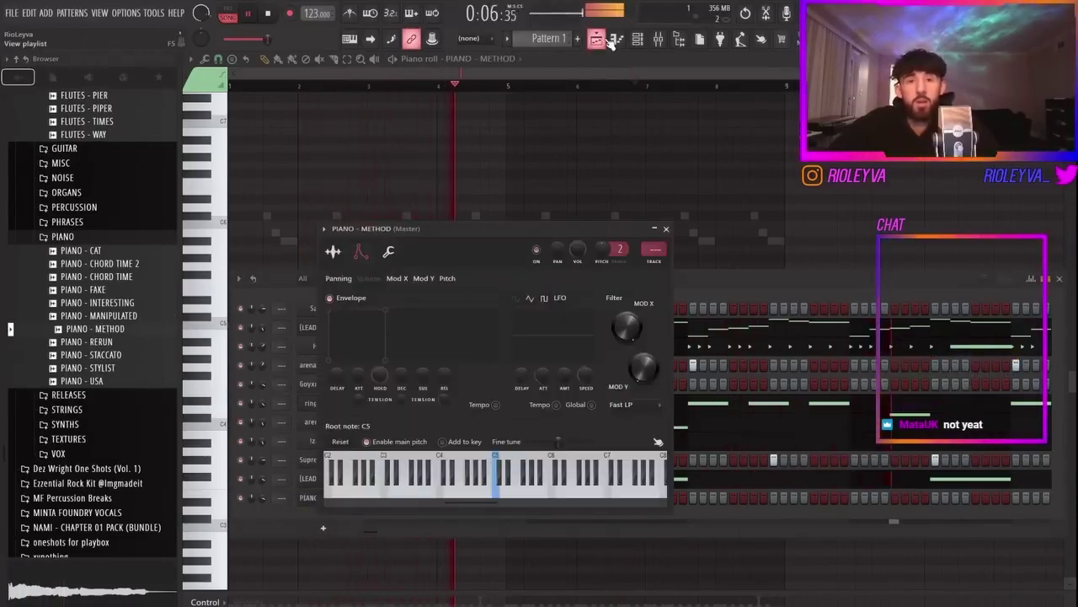
Show the playlist and collapse the open folders in the sample browser, including MELODY SAUCE.
{"action": "left_click", "coordinate": [597, 39]}
{"action": "scroll", "coordinate": [114, 364], "scroll_direction": "up", "scroll_amount": 10}
{"action": "left_click", "coordinate": [94, 331]}
{"action": "middle_click", "coordinate": [97, 357]}
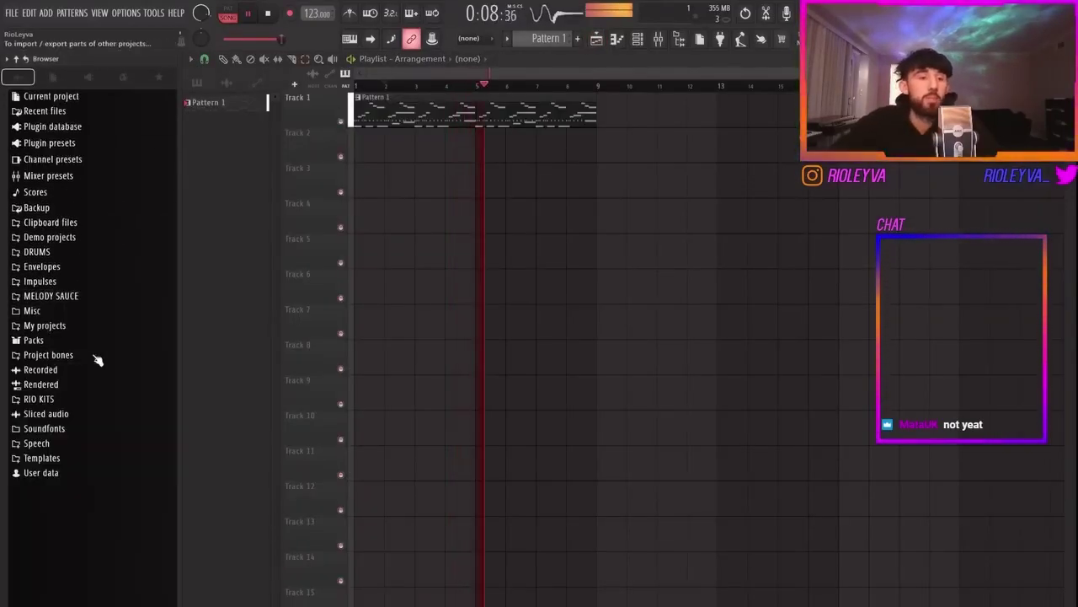
{"action": "left_click", "coordinate": [71, 300]}
{"action": "middle_click", "coordinate": [79, 322]}
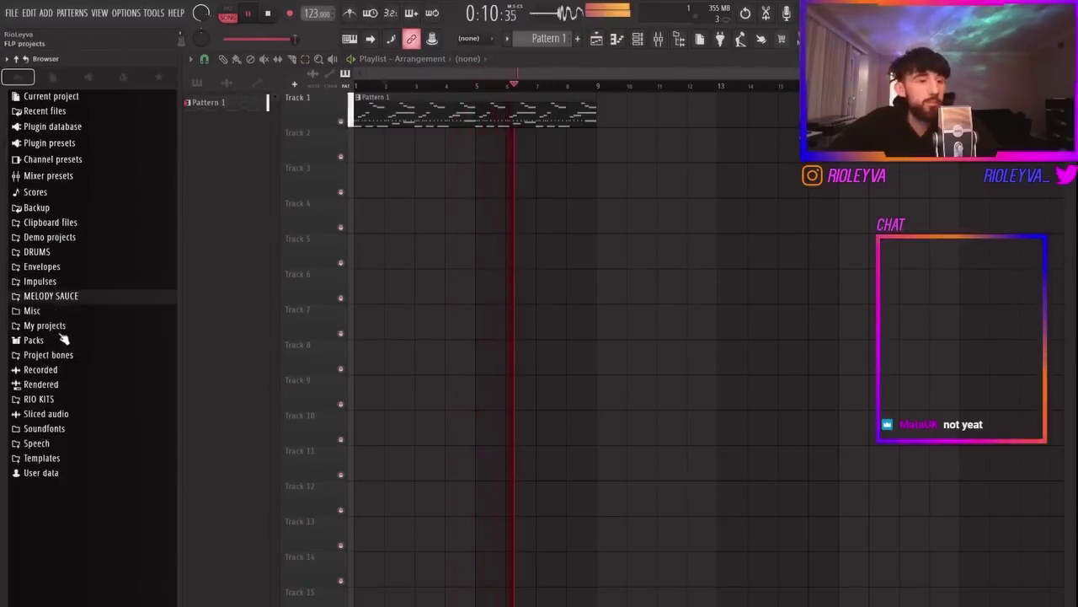
Open the phrase samples of RIO LEYVA - PEDAL MAGIC VOL. 1 in RIO KITS.
{"action": "left_click", "coordinate": [67, 399]}
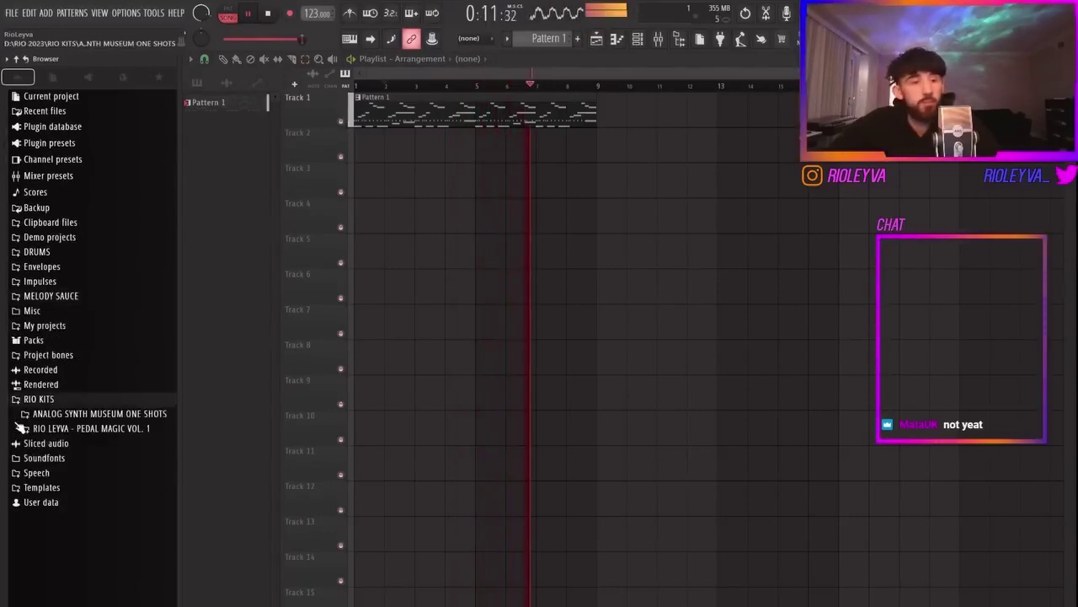
{"action": "left_click", "coordinate": [109, 428]}
{"action": "left_click", "coordinate": [118, 457]}
Audition phrase samples throughout the Pedal Magic list, including RIO - X PHRASE and RIO - STRUM PHRASE.
{"action": "scroll", "coordinate": [85, 473], "scroll_direction": "down", "scroll_amount": 15}
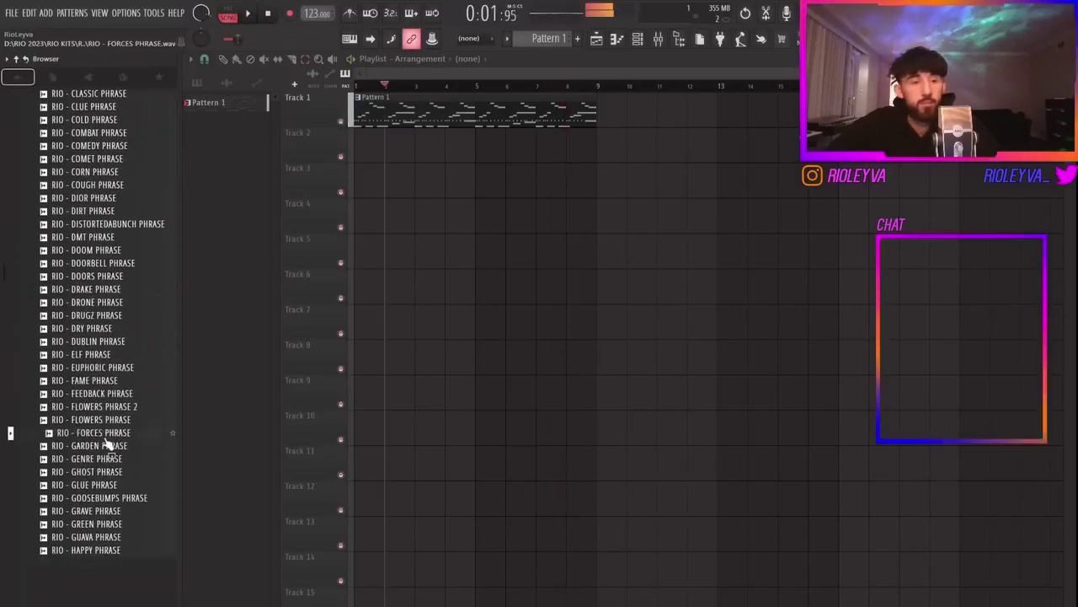
{"action": "scroll", "coordinate": [89, 345], "scroll_direction": "down", "scroll_amount": 4}
{"action": "left_click", "coordinate": [82, 331]}
{"action": "left_click", "coordinate": [93, 346]}
{"action": "left_click", "coordinate": [103, 437]}
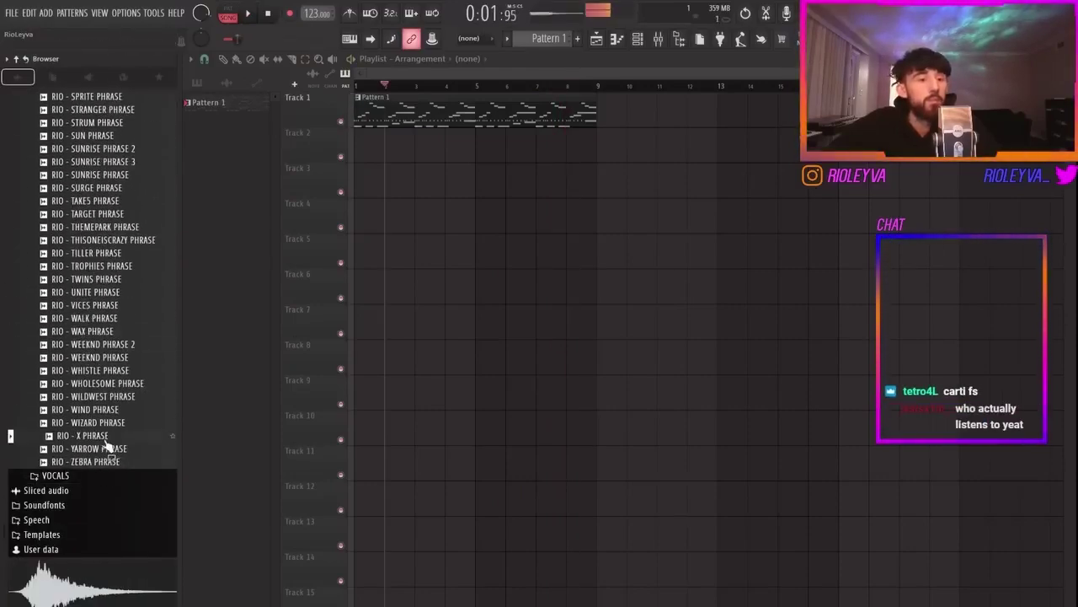
{"action": "left_click", "coordinate": [108, 399]}
{"action": "scroll", "coordinate": [76, 287], "scroll_direction": "up", "scroll_amount": 6}
{"action": "left_click", "coordinate": [84, 423]}
{"action": "scroll", "coordinate": [91, 439], "scroll_direction": "up", "scroll_amount": 3}
{"action": "left_click", "coordinate": [88, 437]}
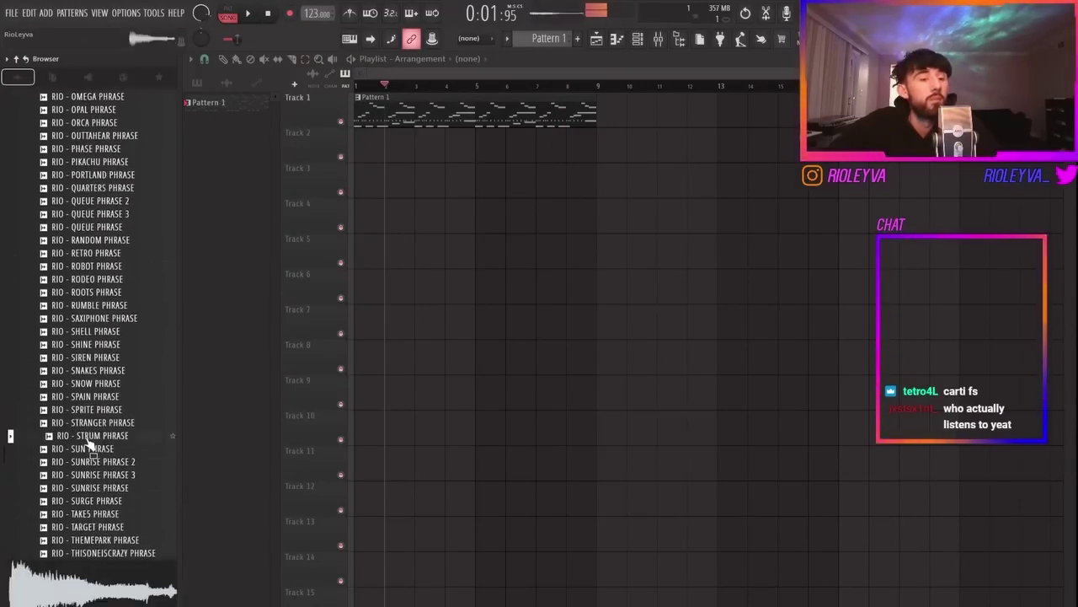
Audition the Pedal Magic phrase samples upward from RIO - SUN PHRASE, including RIO - SIREN PHRASE and RIO - ROBOT PHRASE.
{"action": "scroll", "coordinate": [91, 421], "scroll_direction": "up", "scroll_amount": 3}
{"action": "key", "text": "space"}
{"action": "key", "text": "space"}
{"action": "left_click", "coordinate": [84, 448]}
{"action": "left_click", "coordinate": [87, 436]}
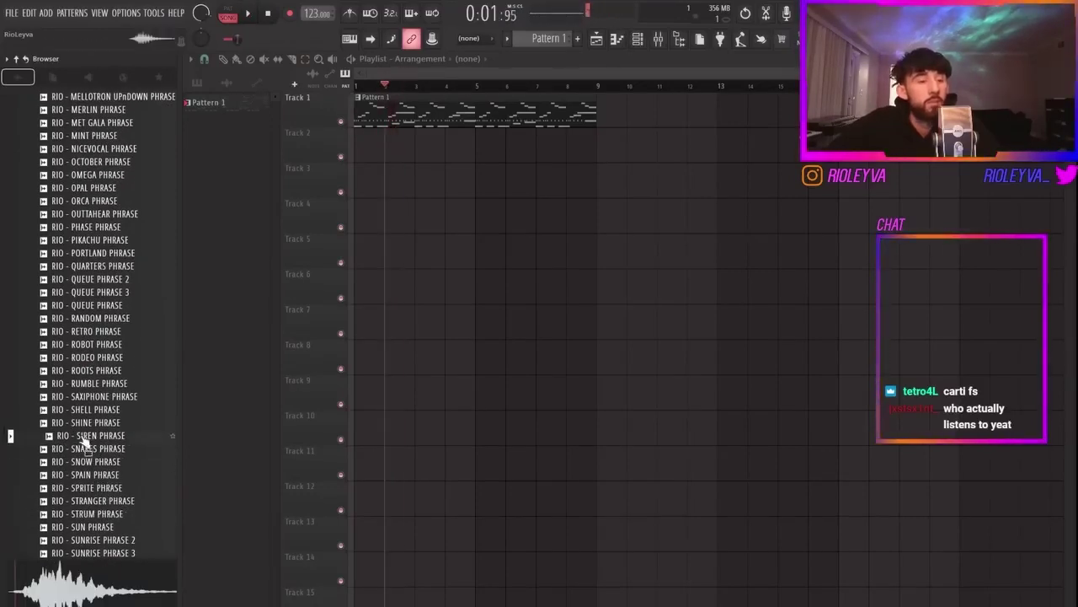
{"action": "left_click", "coordinate": [92, 410]}
{"action": "left_click", "coordinate": [86, 357]}
{"action": "left_click", "coordinate": [87, 344]}
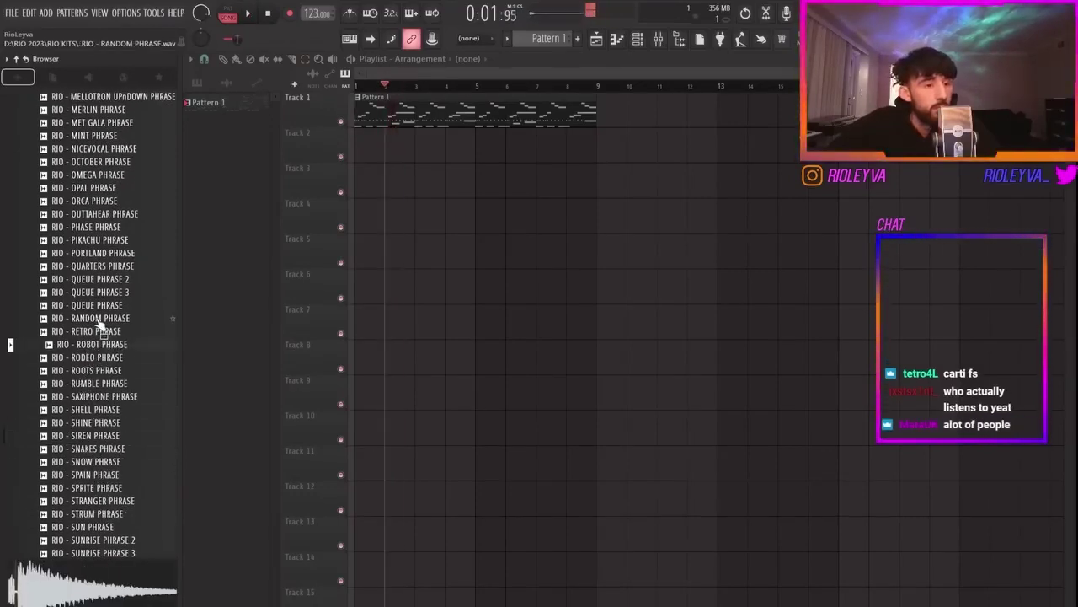
Audition more phrase samples back toward the start of the Pedal Magic phrase list.
{"action": "scroll", "coordinate": [97, 329], "scroll_direction": "up", "scroll_amount": 3}
{"action": "scroll", "coordinate": [99, 331], "scroll_direction": "up", "scroll_amount": 3}
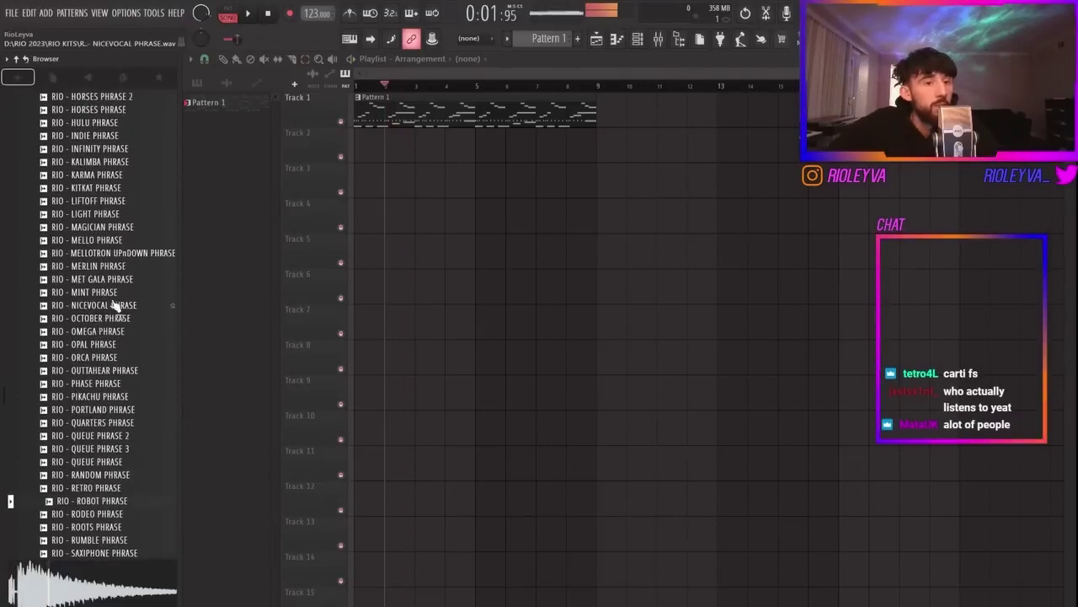
{"action": "left_click", "coordinate": [114, 253]}
{"action": "scroll", "coordinate": [144, 361], "scroll_direction": "up", "scroll_amount": 20}
{"action": "scroll", "coordinate": [109, 358], "scroll_direction": "up", "scroll_amount": 12}
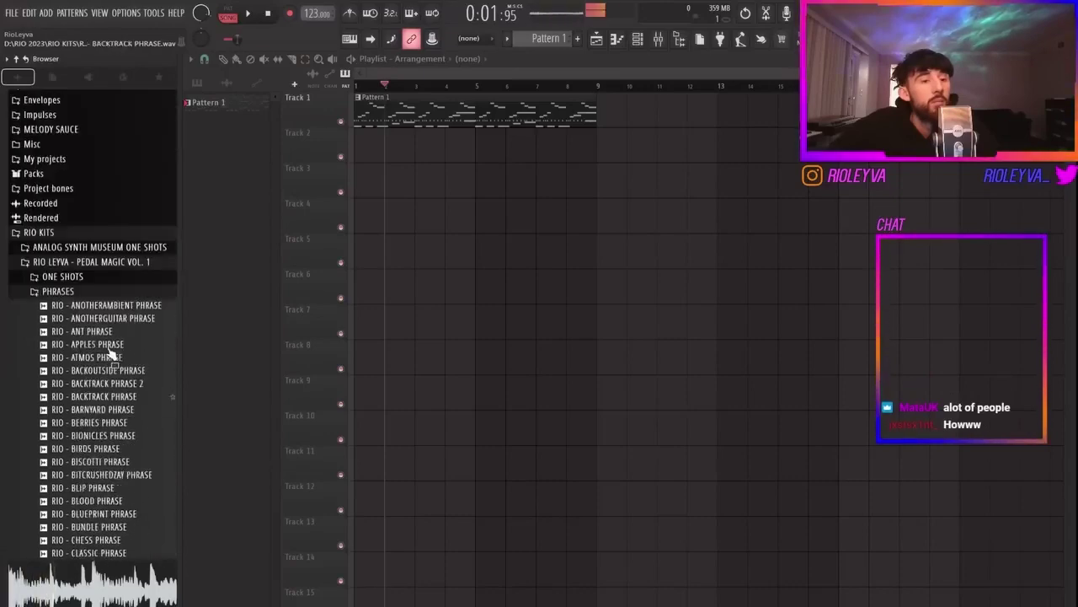
{"action": "scroll", "coordinate": [110, 358], "scroll_direction": "down", "scroll_amount": 10}
{"action": "left_click", "coordinate": [111, 357]}
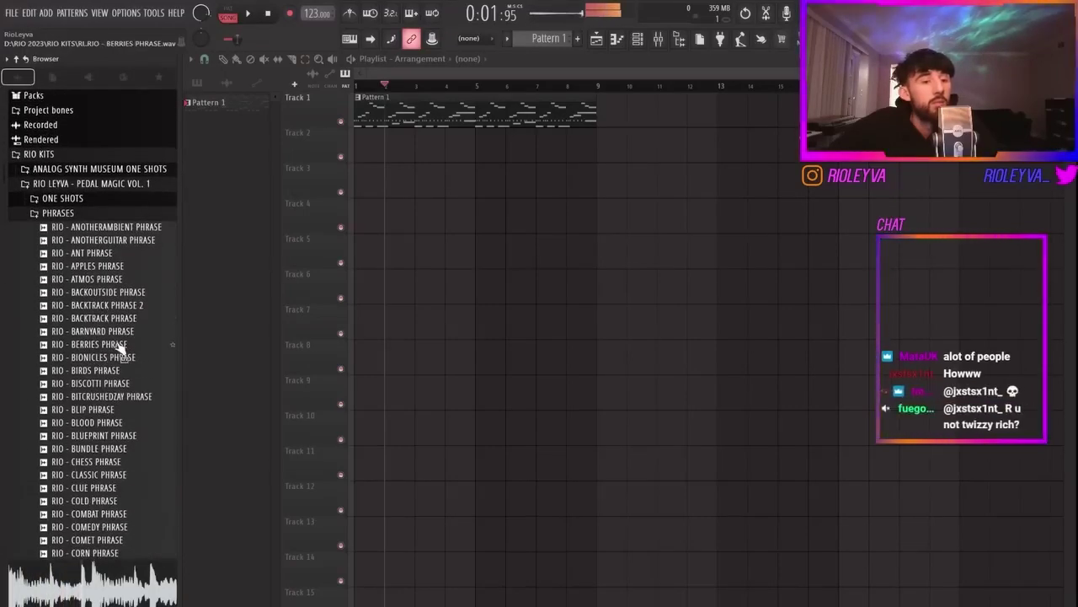
Place RIO - BITCRUSHEDZAY PHRASE on Track 2 at bar 5 and return the song position to the start.
{"action": "left_click_drag", "start_coordinate": [133, 393], "coordinate": [478, 153]}
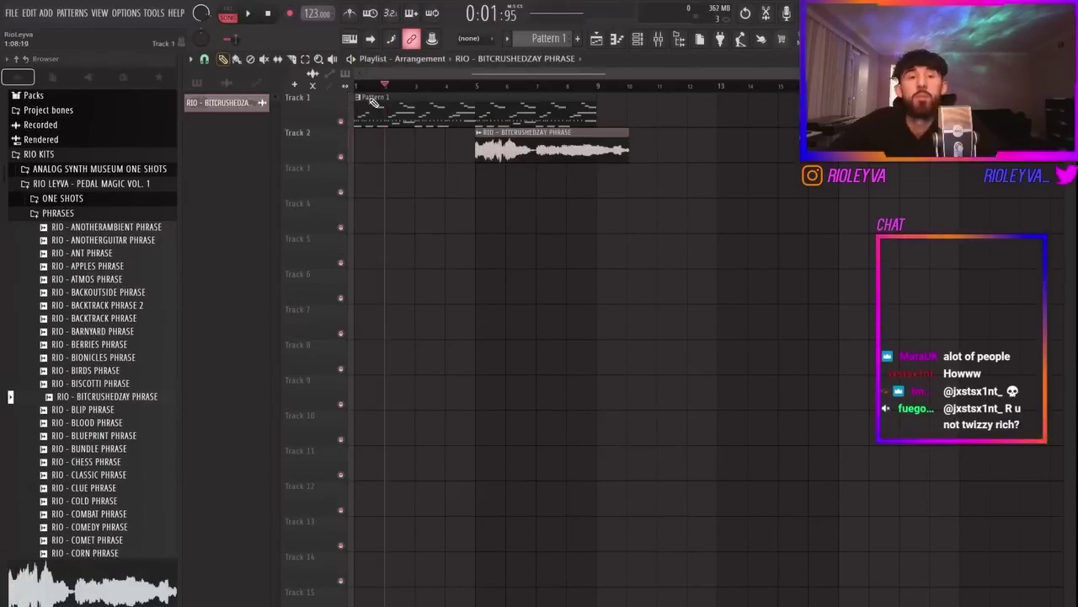
{"action": "left_click", "coordinate": [453, 100]}
{"action": "left_click", "coordinate": [357, 86]}
{"action": "key", "text": "space"}
{"action": "key", "text": "space"}
Show all channels in the channel rack and examine the ringing 808's notes in the piano roll.
{"action": "left_click", "coordinate": [638, 39]}
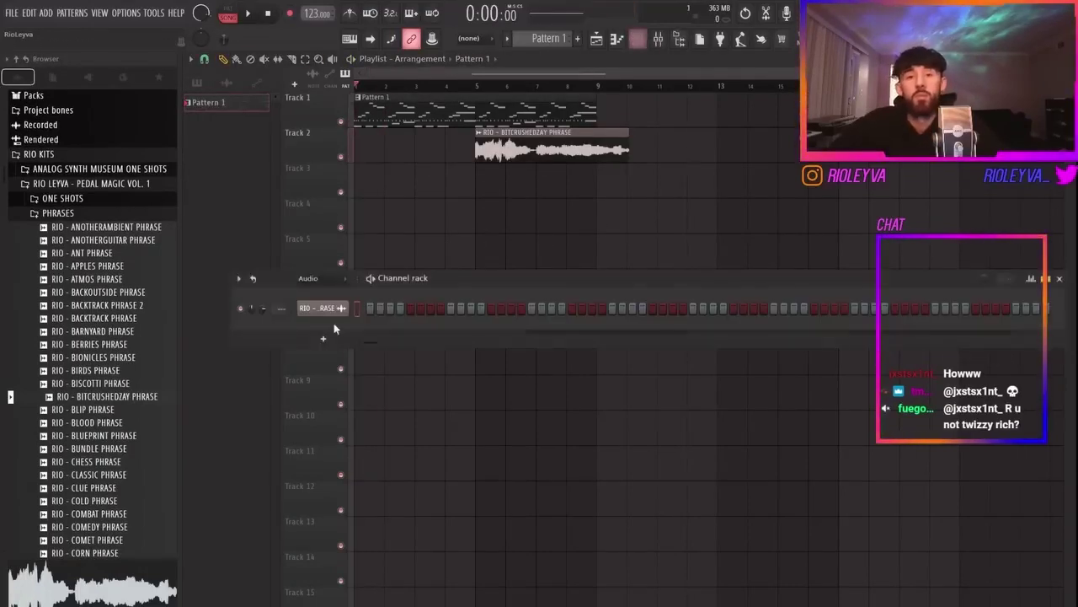
{"action": "left_click", "coordinate": [325, 293]}
{"action": "left_click", "coordinate": [400, 415]}
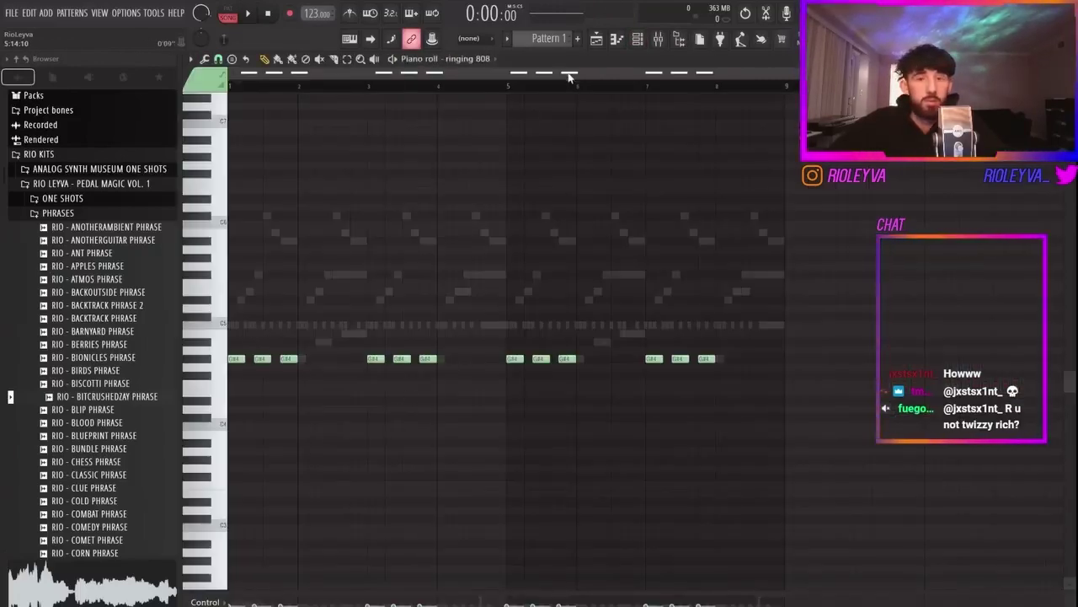
{"action": "left_click", "coordinate": [642, 43]}
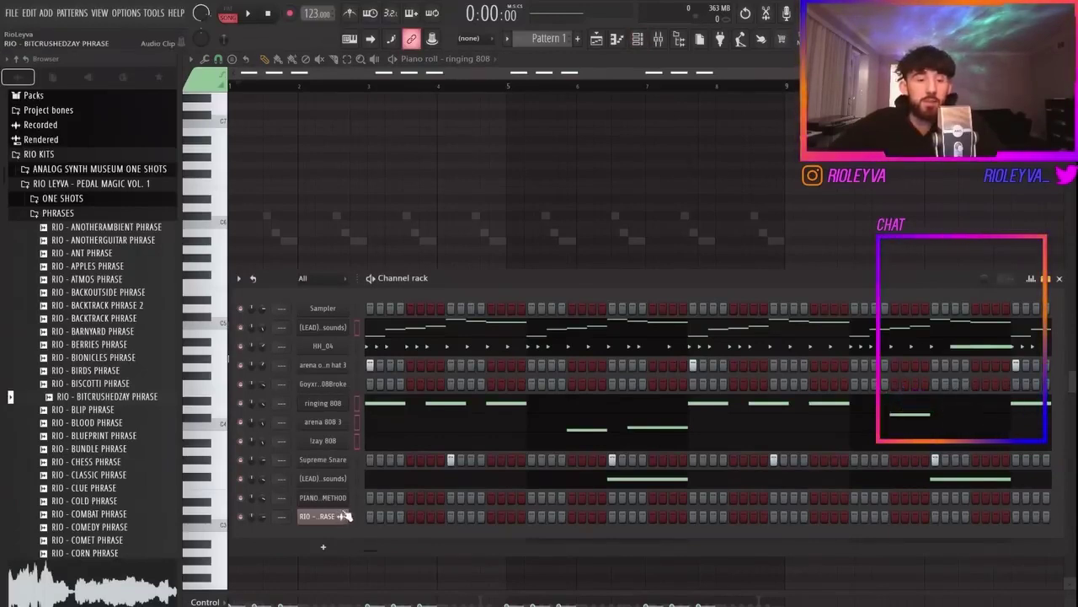
Transpose the lead and 808 channels by 4 semitones and play back the result.
{"action": "left_click", "coordinate": [239, 278]}
{"action": "left_click", "coordinate": [291, 405]}
{"action": "type", "text": "4"}
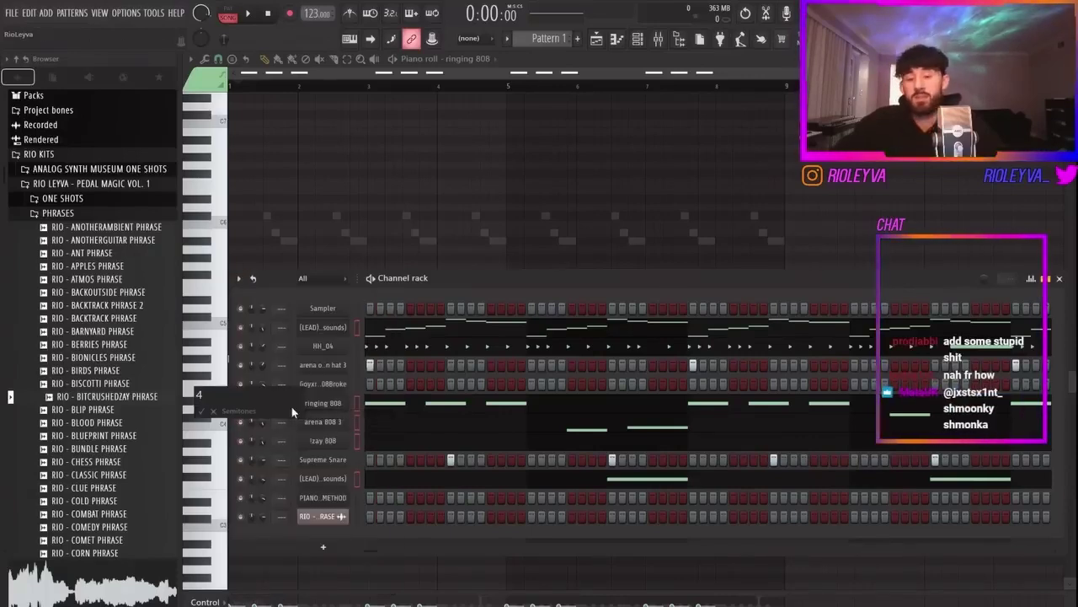
{"action": "key", "text": "Return"}
{"action": "key", "text": "space"}
{"action": "key", "text": "space"}
{"action": "key", "text": "space"}
Move the RIO - BITCRUSHEDZAY PHRASE clip on Track 2 to start at bar 2 and play the arrangement.
{"action": "left_click", "coordinate": [597, 38]}
{"action": "key", "text": "space"}
{"action": "left_click_drag", "start_coordinate": [533, 150], "coordinate": [451, 150]}
{"action": "key", "text": "space"}
{"action": "key", "text": "space"}
{"action": "key", "text": "space"}
Set the RIO - BITCRUSHEDZAY PHRASE channel volume to about 35%.
{"action": "double_click", "coordinate": [451, 150]}
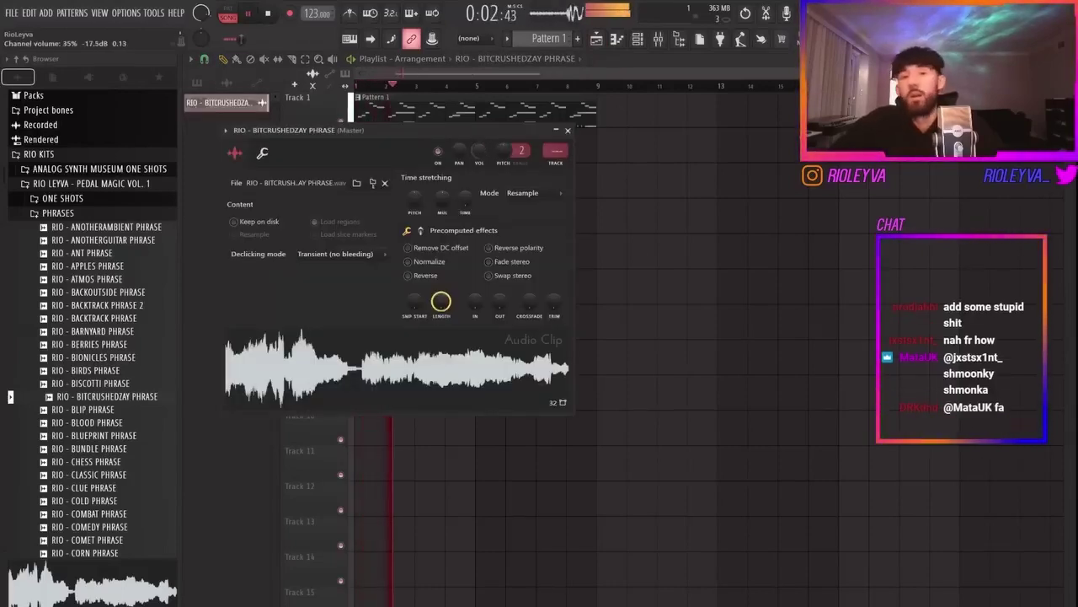
{"action": "left_click", "coordinate": [777, 224]}
{"action": "right_click", "coordinate": [778, 224]}
Slice the phrase clip at bar 4 and move its second part to bar 6 on Track 2.
{"action": "scroll", "coordinate": [662, 187], "scroll_direction": "up", "scroll_amount": 4}
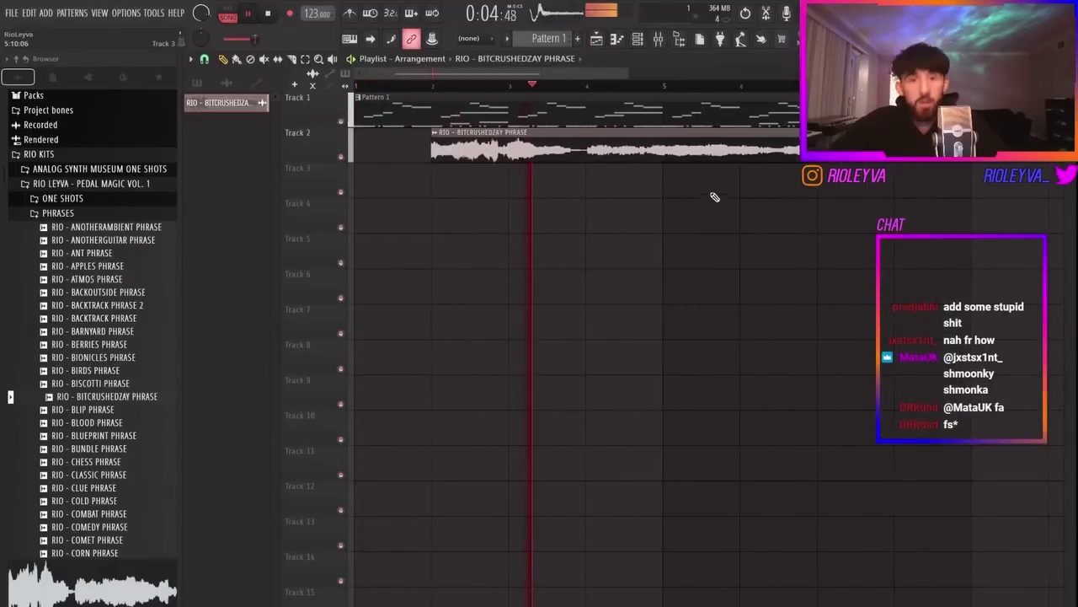
{"action": "right_click", "coordinate": [592, 157], "text": "shift"}
{"action": "left_click_drag", "start_coordinate": [659, 150], "coordinate": [814, 150]}
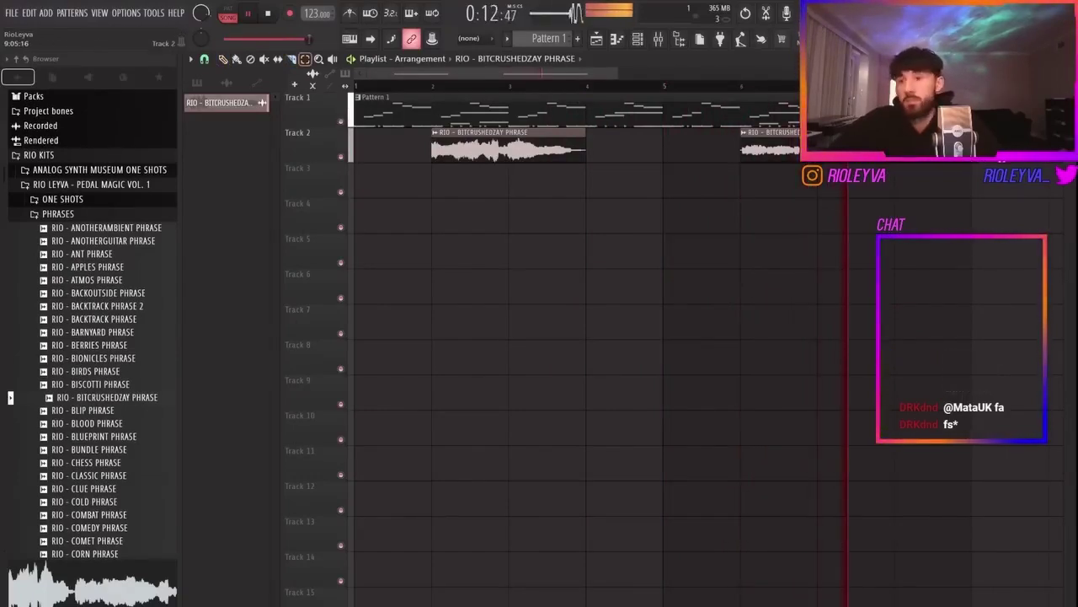
Change the playlist snap setting and nudge the second phrase clip to start slightly before bar 6.
{"action": "left_click", "coordinate": [207, 59]}
{"action": "left_click", "coordinate": [233, 110]}
{"action": "scroll", "coordinate": [806, 207], "scroll_direction": "up", "scroll_amount": 4}
{"action": "left_click_drag", "start_coordinate": [685, 152], "coordinate": [675, 154]}
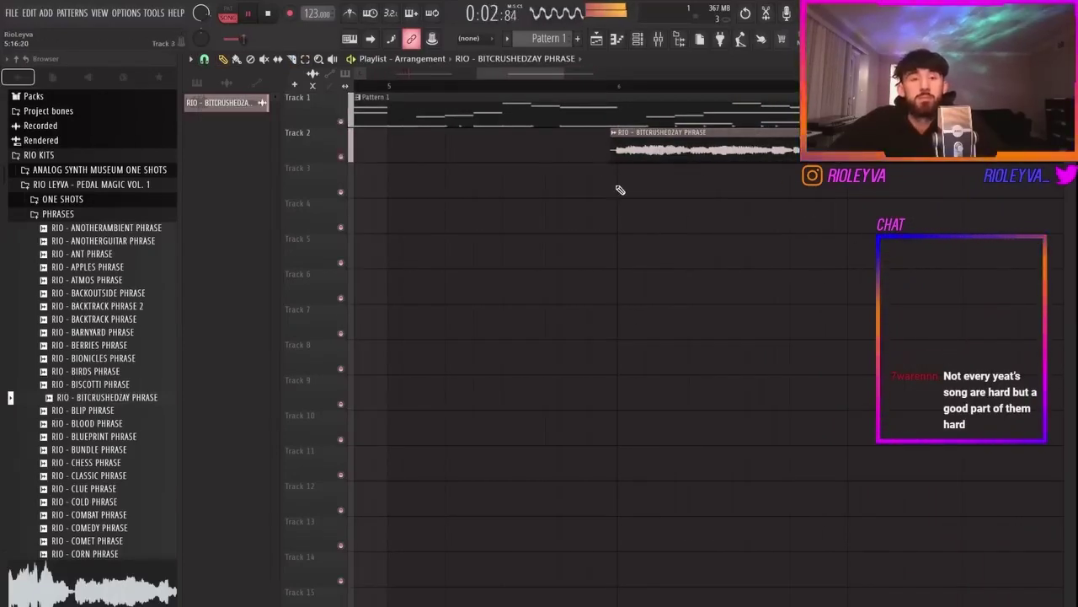
{"action": "scroll", "coordinate": [620, 190], "scroll_direction": "down", "scroll_amount": 6}
{"action": "key", "text": "space"}
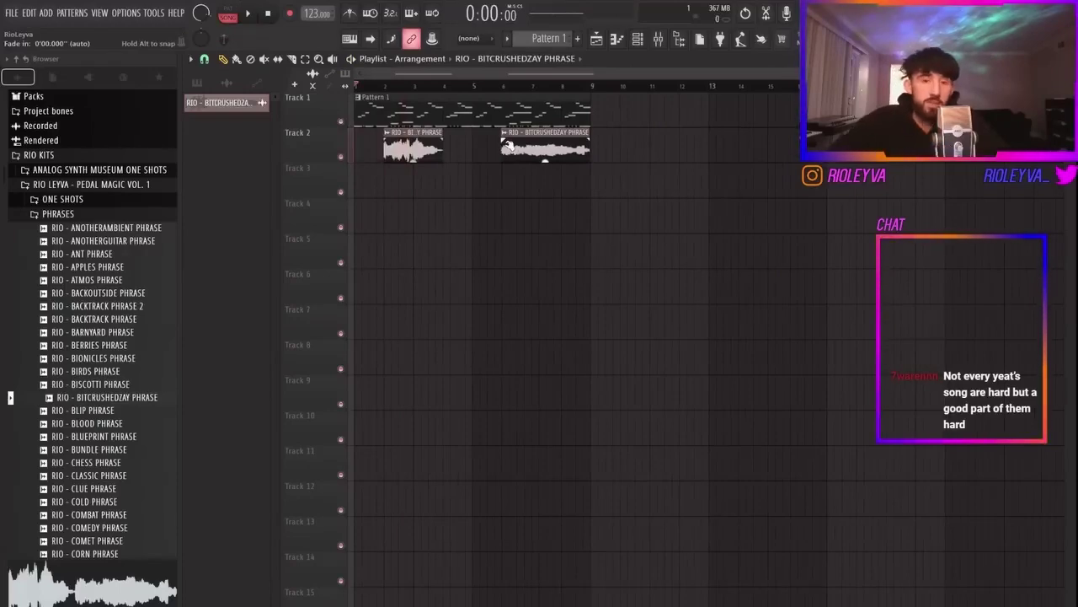
Route the RIO - BITCRUSHEDZAY PHRASE channel to mixer insert 12.
{"action": "left_click", "coordinate": [638, 40]}
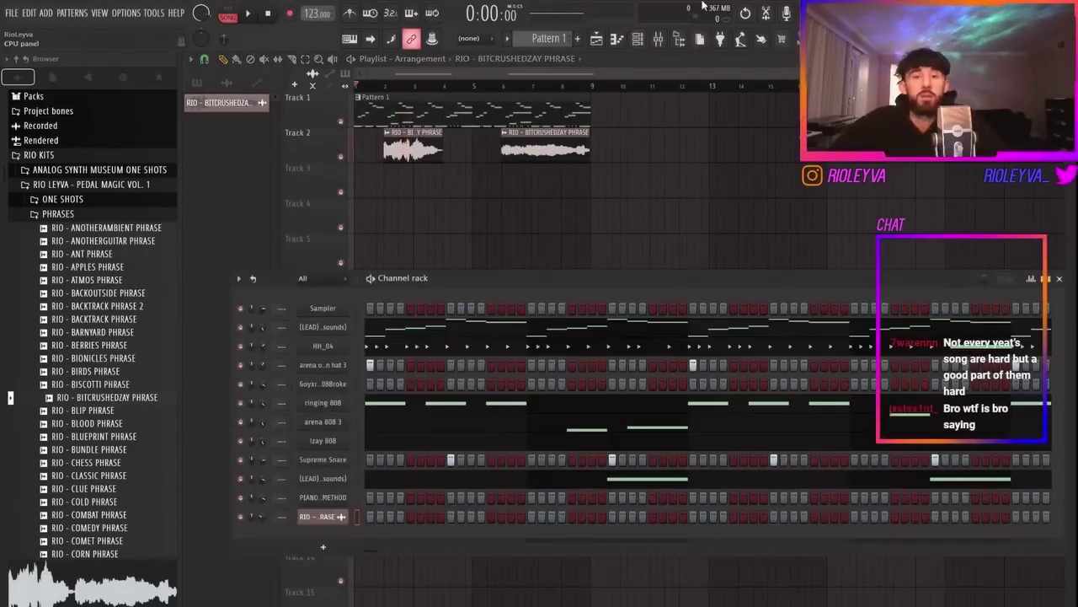
{"action": "left_click", "coordinate": [674, 40]}
{"action": "left_click", "coordinate": [573, 186]}
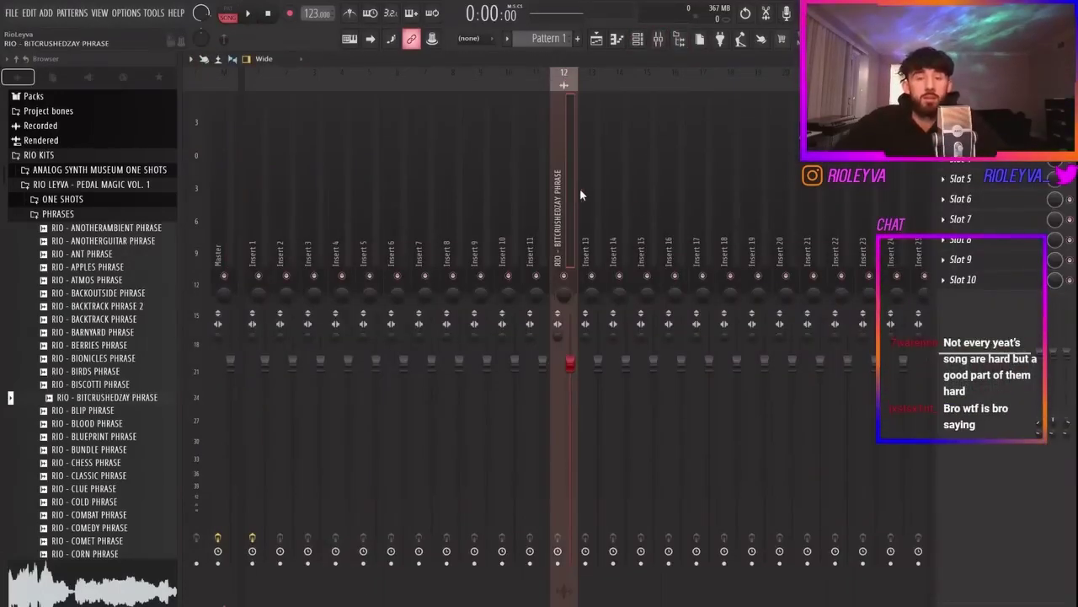
Route the lead, drum, 808 and PIANO - METHOD channels to consecutive mixer inserts starting at 13.
{"action": "left_click", "coordinate": [638, 39]}
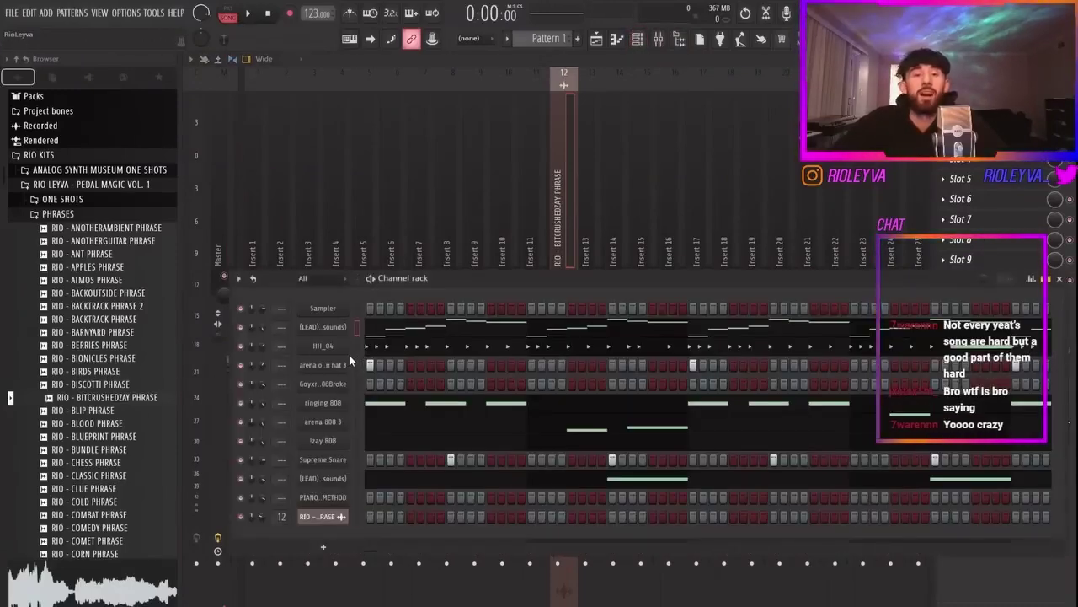
{"action": "left_click", "coordinate": [585, 221]}
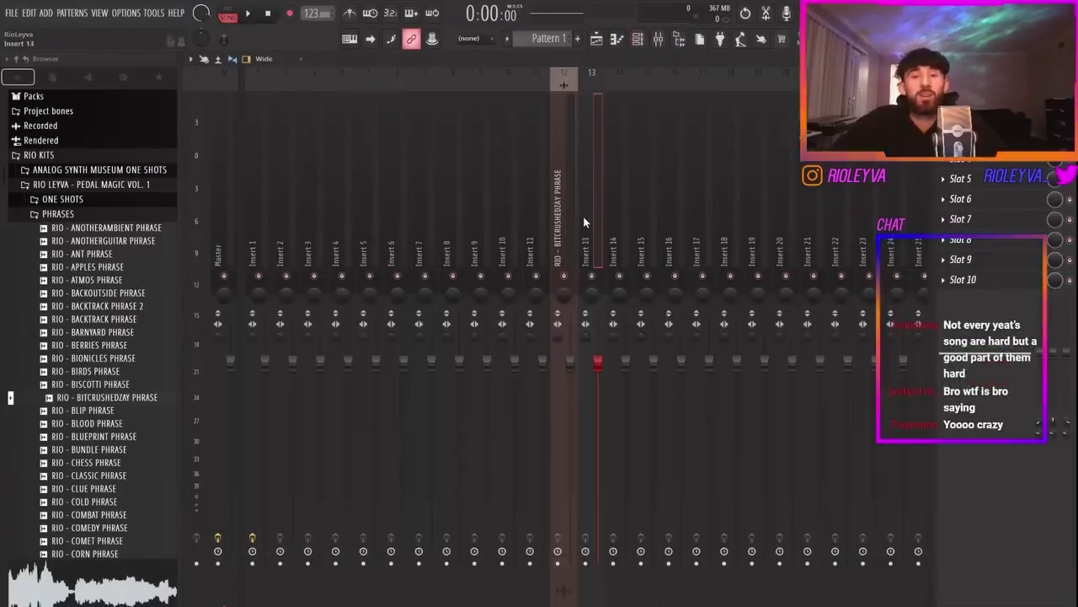
{"action": "key", "text": "ctrl+shift+l"}
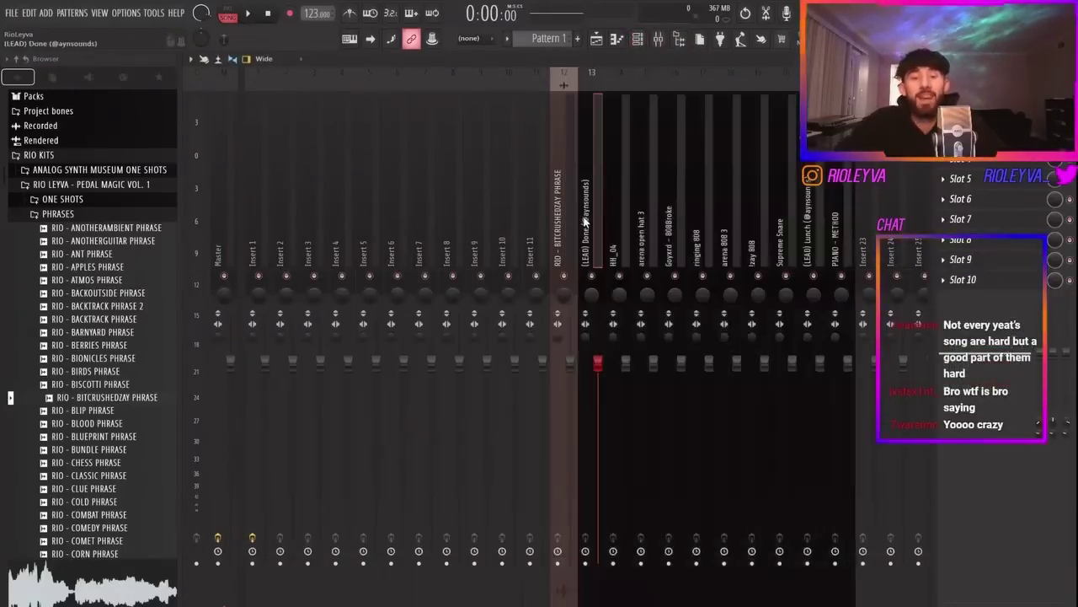
Transpose the lead and 808 channels by -1 semitone.
{"action": "left_click", "coordinate": [638, 39]}
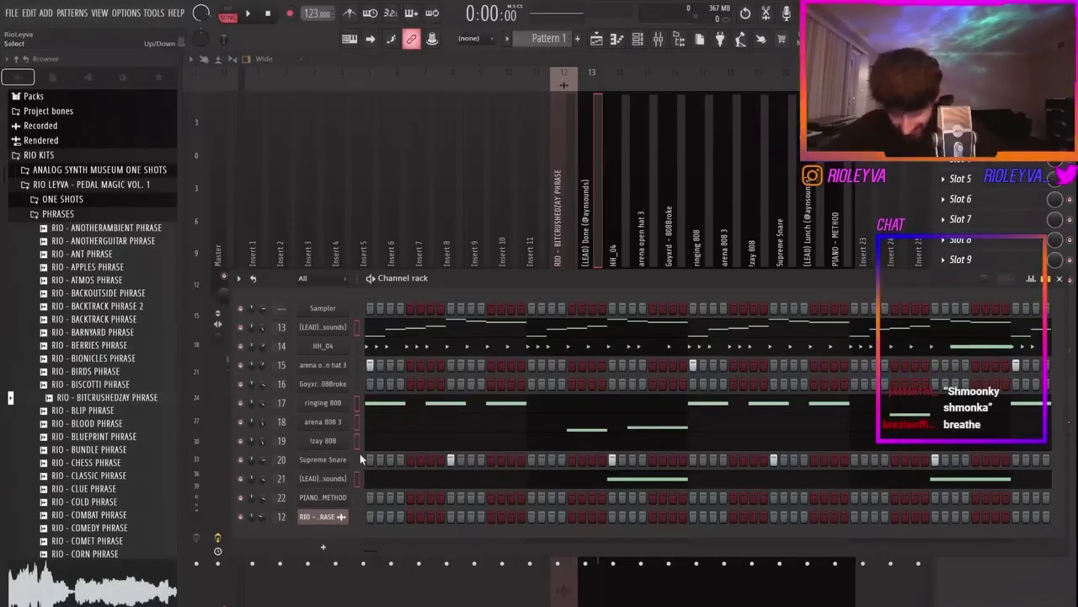
{"action": "left_click", "coordinate": [240, 279]}
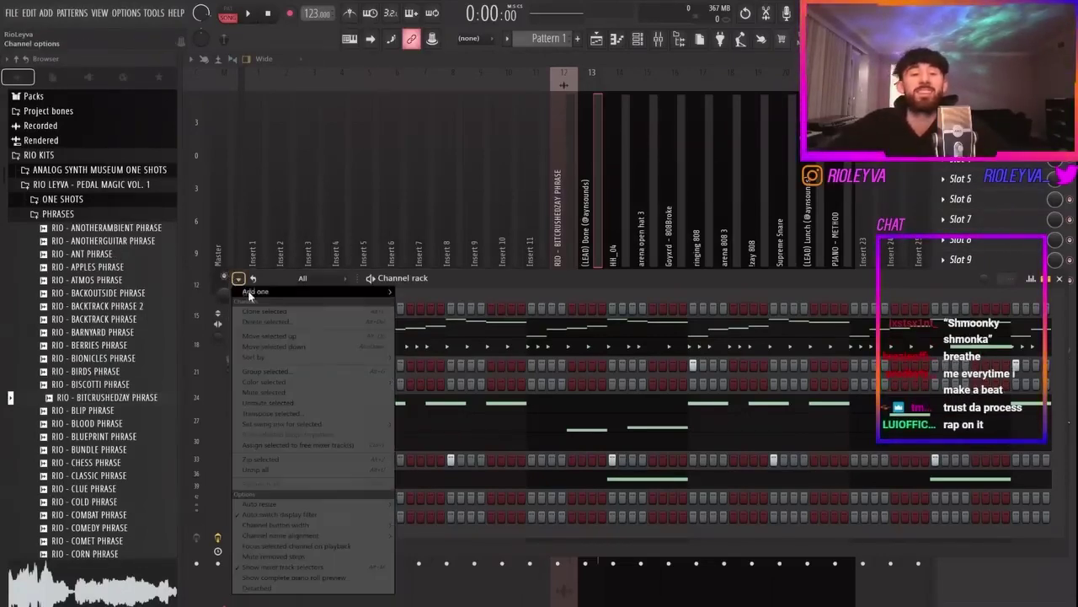
{"action": "left_click", "coordinate": [309, 413]}
{"action": "type", "text": "-1"}
{"action": "key", "text": "Return"}
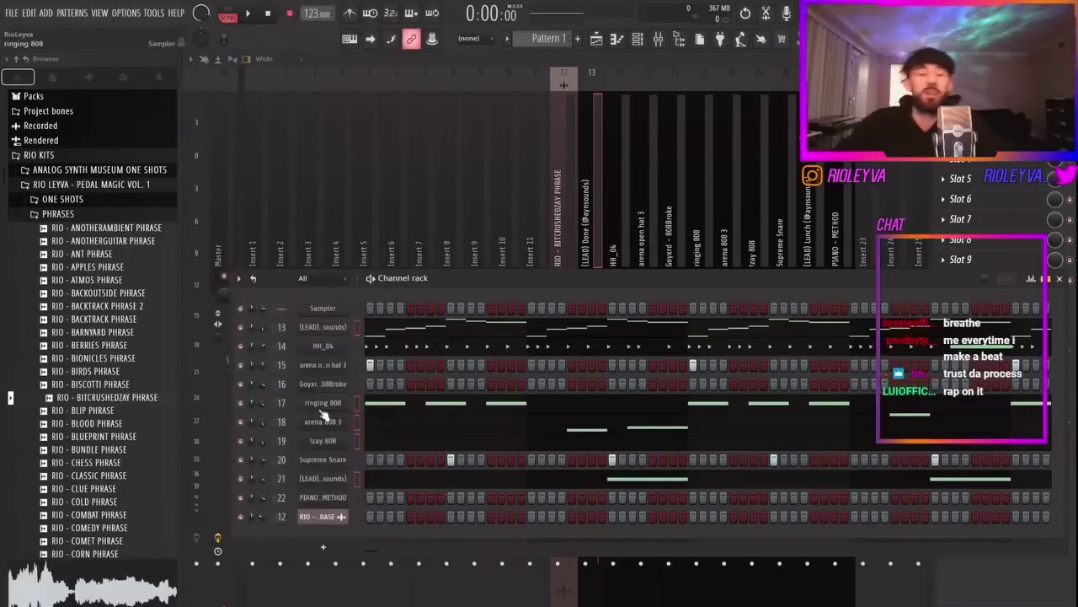
Set the RIO - BITCRUSHEDZAY PHRASE time-stretching mode to Stretch, adjust its pitch and play the beat with the mixer shown.
{"action": "left_click", "coordinate": [344, 518]}
{"action": "left_click", "coordinate": [524, 196]}
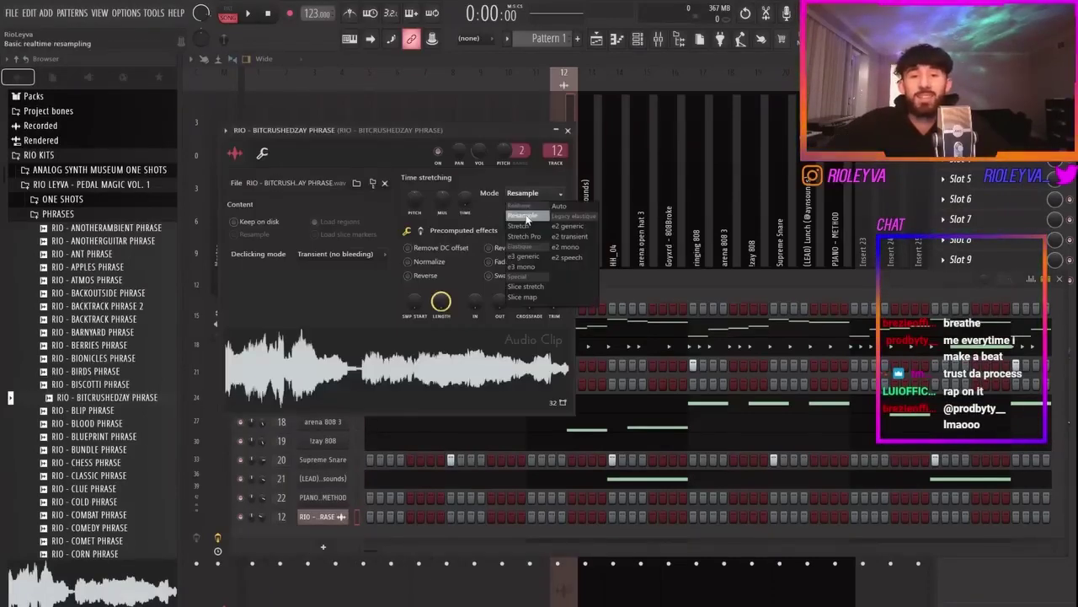
{"action": "key", "text": "space"}
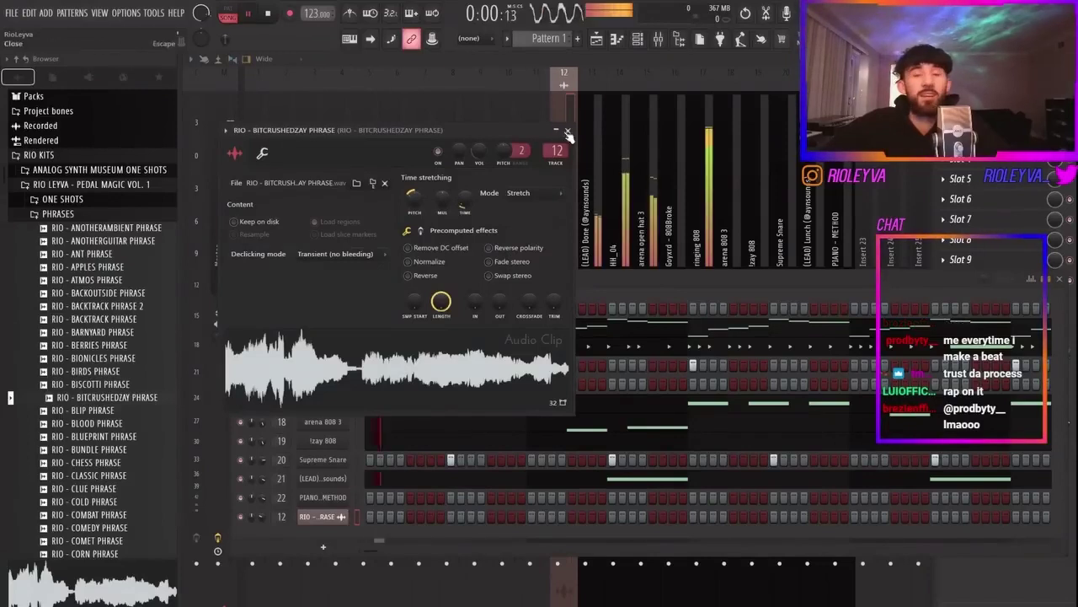
{"action": "key", "text": "F9"}
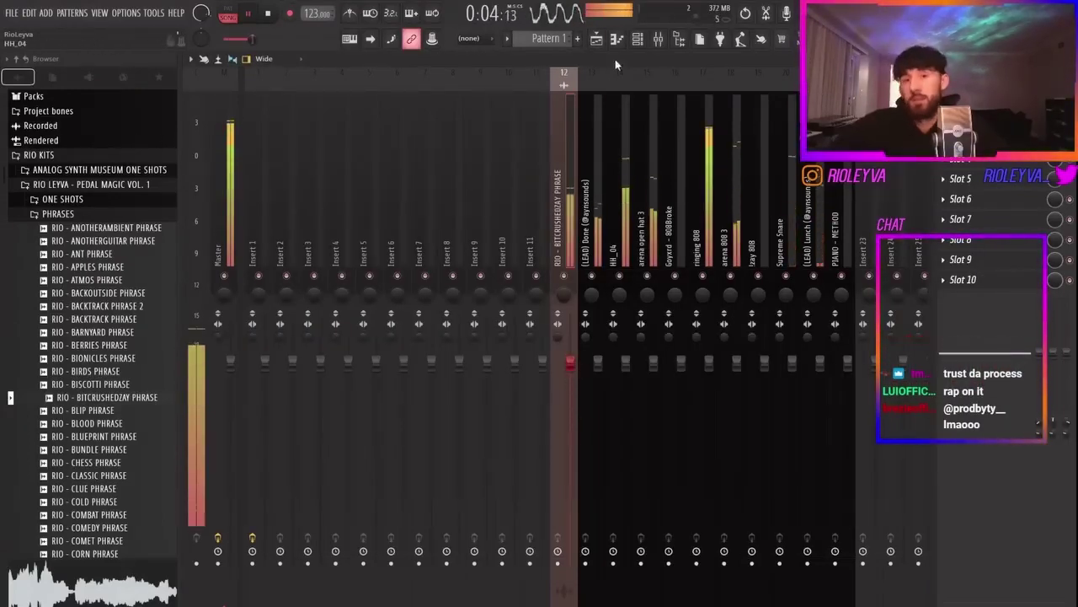
Move the first phrase clip on Track 2 to start at about bar 4.
{"action": "left_click", "coordinate": [597, 39]}
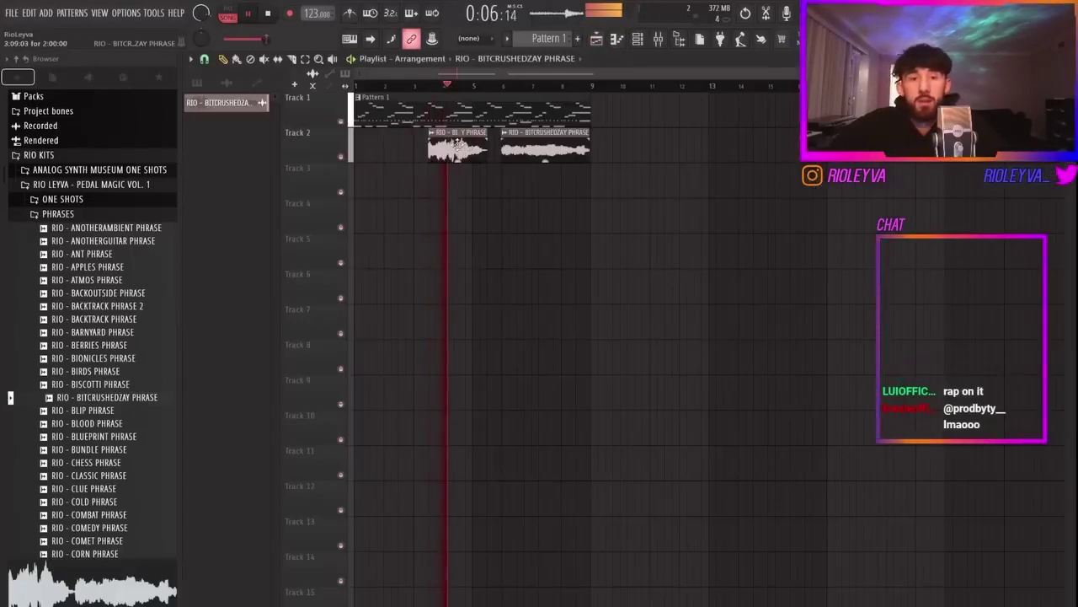
{"action": "scroll", "coordinate": [441, 152], "scroll_direction": "up", "scroll_amount": 3}
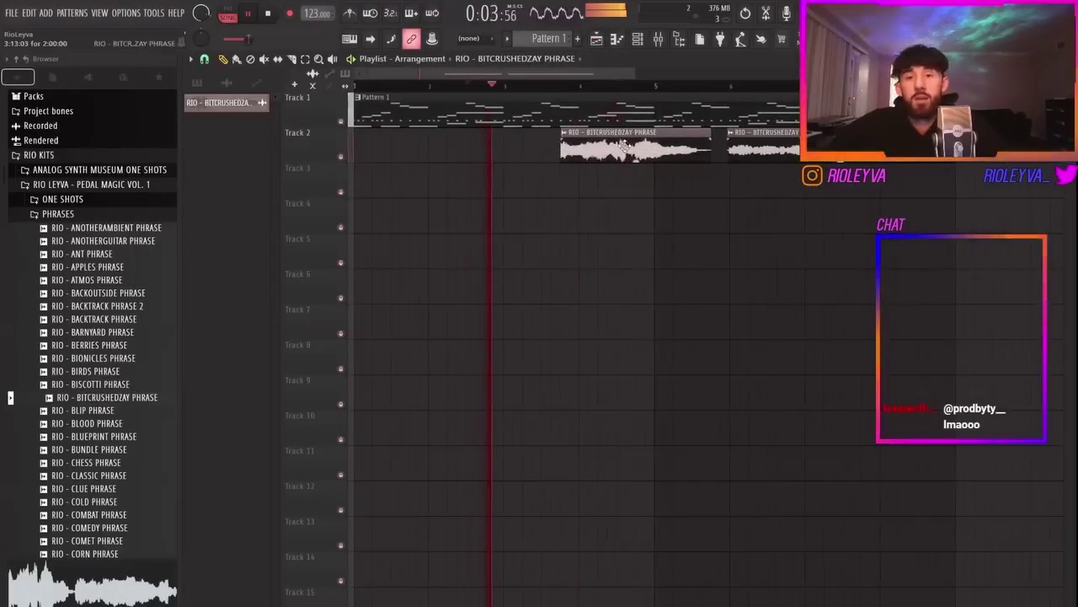
{"action": "left_click_drag", "start_coordinate": [623, 145], "coordinate": [629, 150]}
{"action": "scroll", "coordinate": [699, 172], "scroll_direction": "up", "scroll_amount": 3}
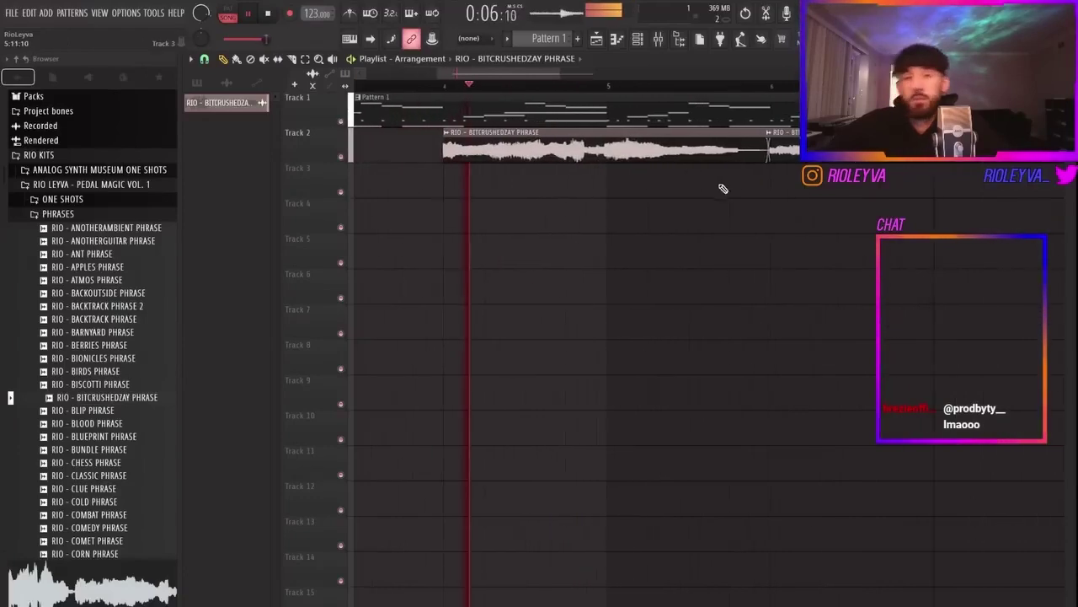
Delete the second RIO - BITCRUSHEDZAY PHRASE clip from the playlist.
{"action": "left_click_drag", "start_coordinate": [824, 145], "coordinate": [778, 213]}
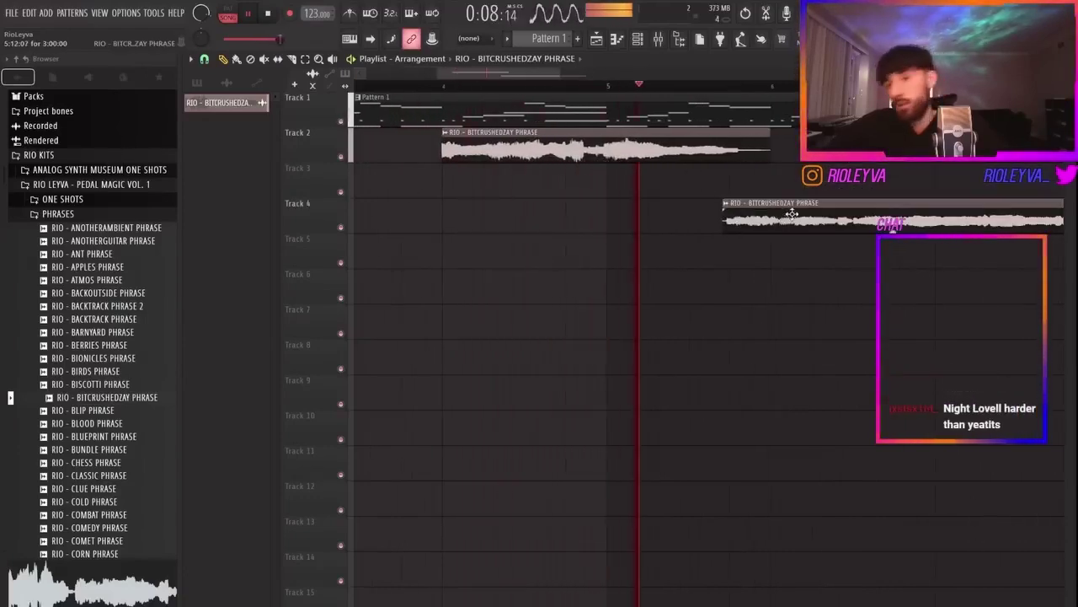
{"action": "right_click", "coordinate": [844, 221]}
{"action": "scroll", "coordinate": [760, 193], "scroll_direction": "down", "scroll_amount": 2}
{"action": "scroll", "coordinate": [761, 193], "scroll_direction": "down", "scroll_amount": 3}
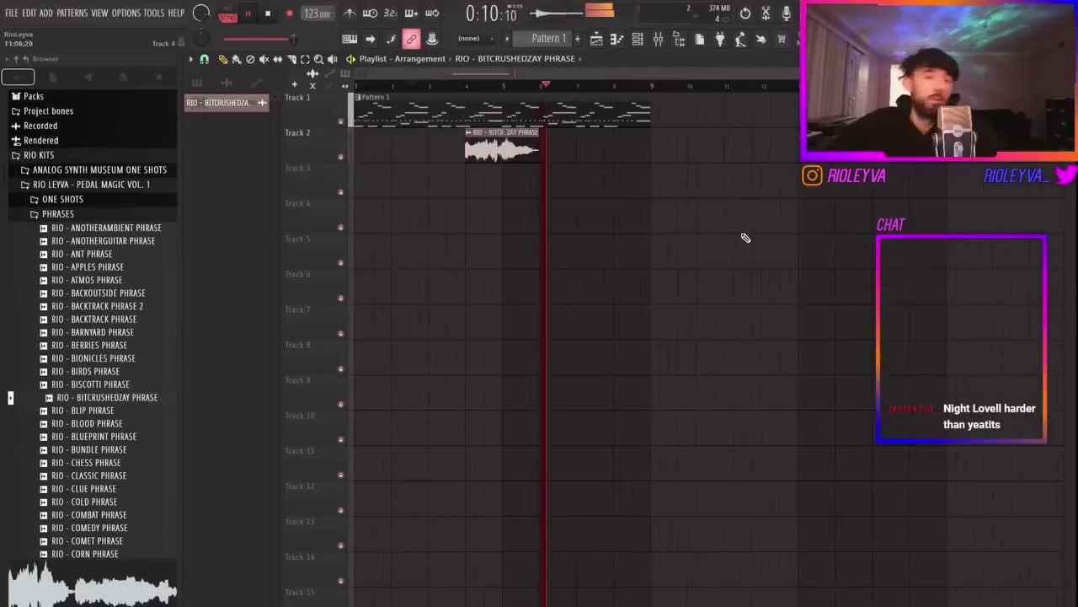
Set the RIO - BITCRUSHEDZAY PHRASE channel volume to about 29% and show the channel rack.
{"action": "double_click", "coordinate": [503, 147]}
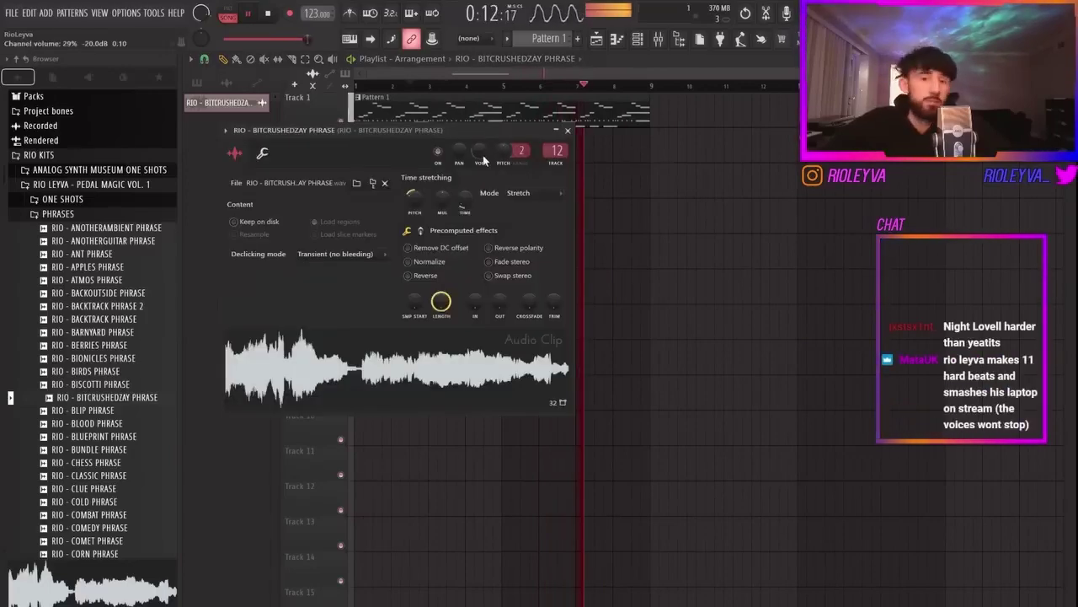
{"action": "left_click", "coordinate": [638, 40]}
Browse the Pedal Magic PHRASES folder and audition several phrase samples against the beat.
{"action": "scroll", "coordinate": [44, 293], "scroll_direction": "down", "scroll_amount": 15}
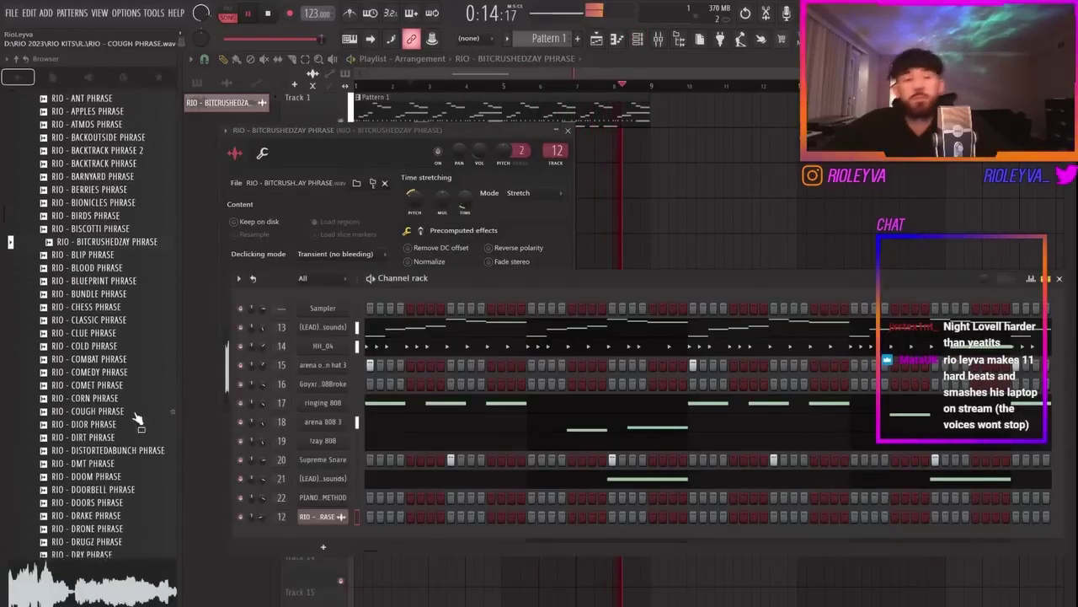
{"action": "left_click", "coordinate": [107, 297]}
{"action": "scroll", "coordinate": [107, 314], "scroll_direction": "down", "scroll_amount": 9}
{"action": "scroll", "coordinate": [103, 337], "scroll_direction": "up", "scroll_amount": 9}
{"action": "scroll", "coordinate": [101, 293], "scroll_direction": "up", "scroll_amount": 1}
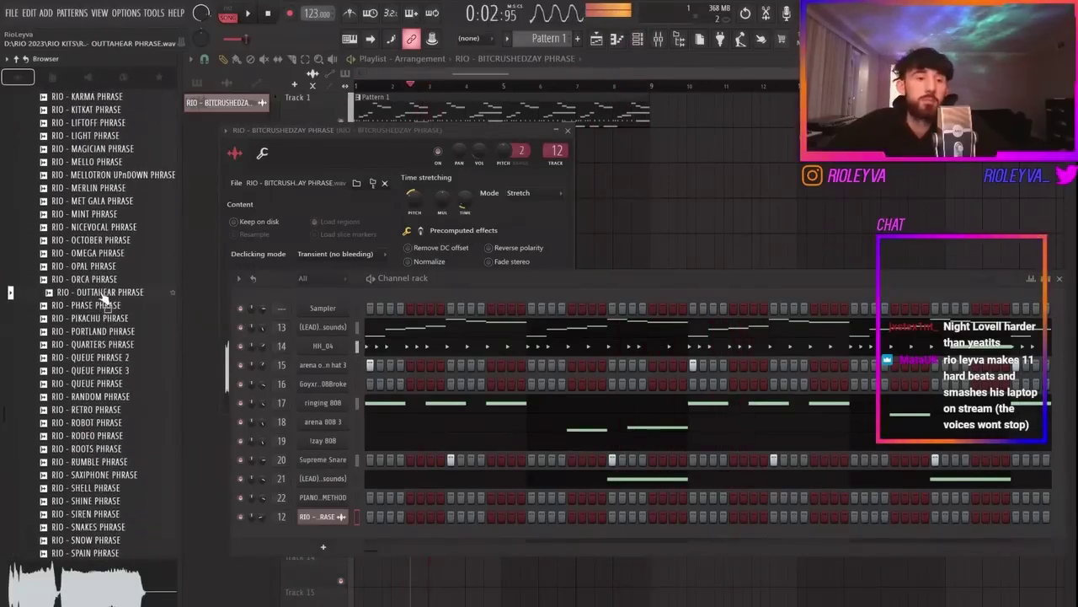
{"action": "scroll", "coordinate": [108, 300], "scroll_direction": "up", "scroll_amount": 16}
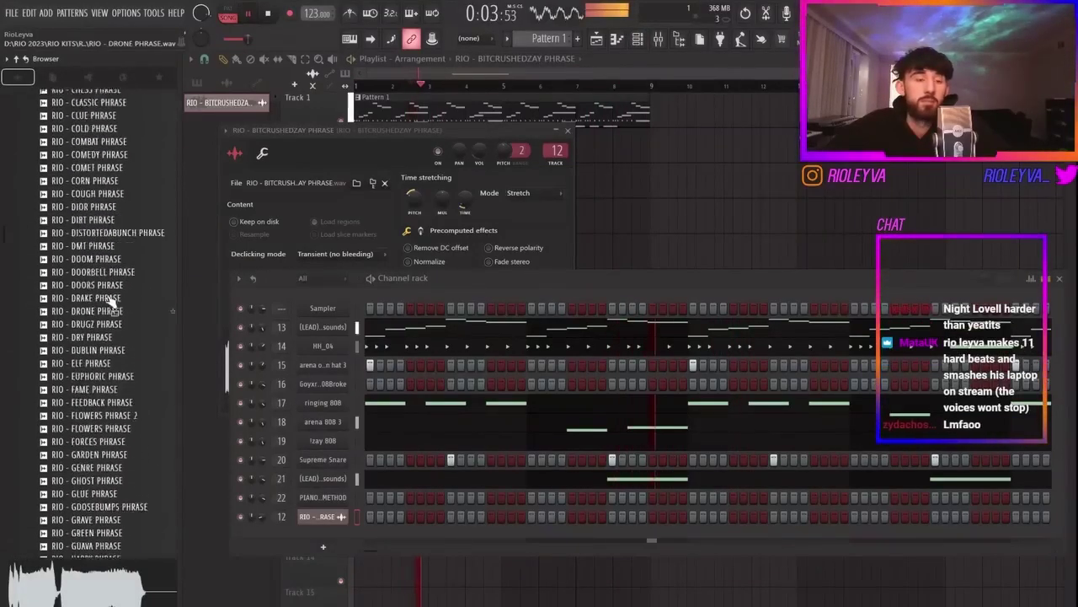
Add the RIO - GLIDER SYNTH one-shot as a new channel in the channel rack and open its envelope settings.
{"action": "left_click", "coordinate": [87, 443]}
{"action": "left_click", "coordinate": [101, 475]}
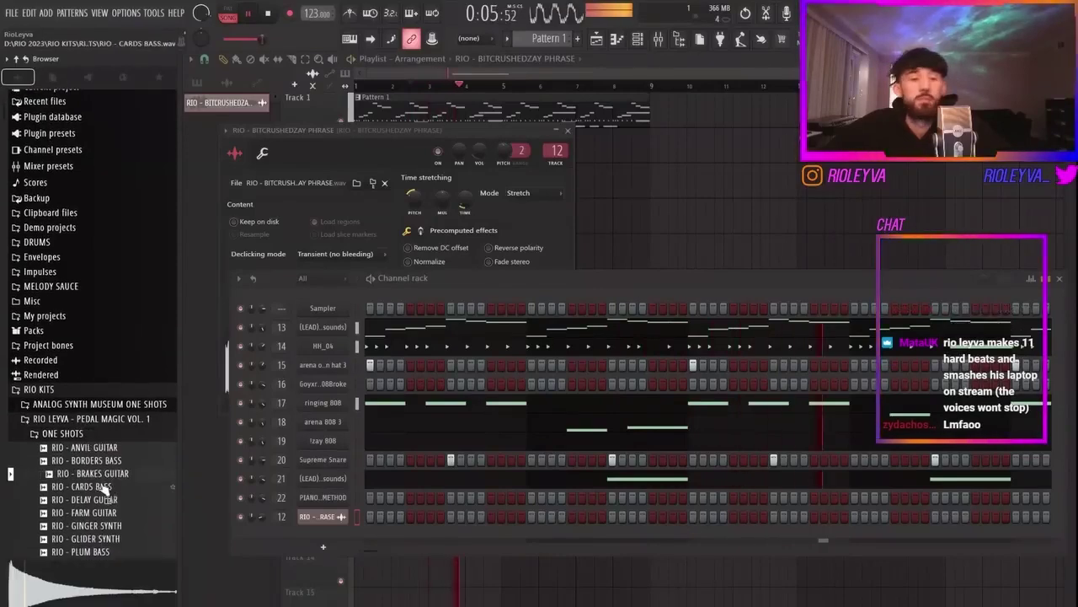
{"action": "scroll", "coordinate": [106, 484], "scroll_direction": "down", "scroll_amount": 5}
{"action": "key", "text": "space"}
{"action": "left_click", "coordinate": [100, 305]}
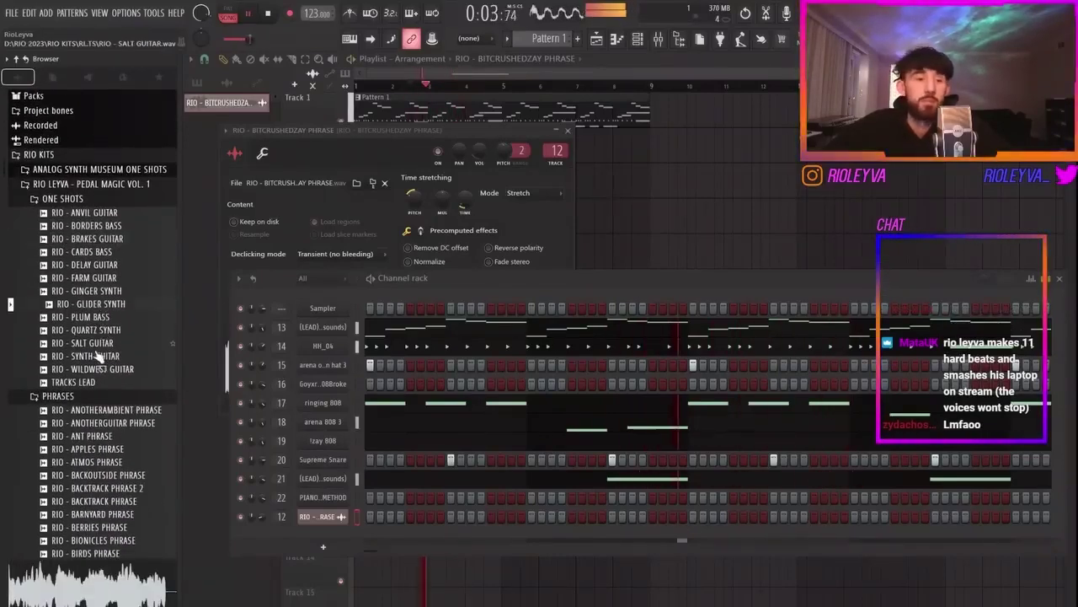
{"action": "left_click_drag", "start_coordinate": [91, 304], "coordinate": [330, 538]}
{"action": "left_click", "coordinate": [327, 535]}
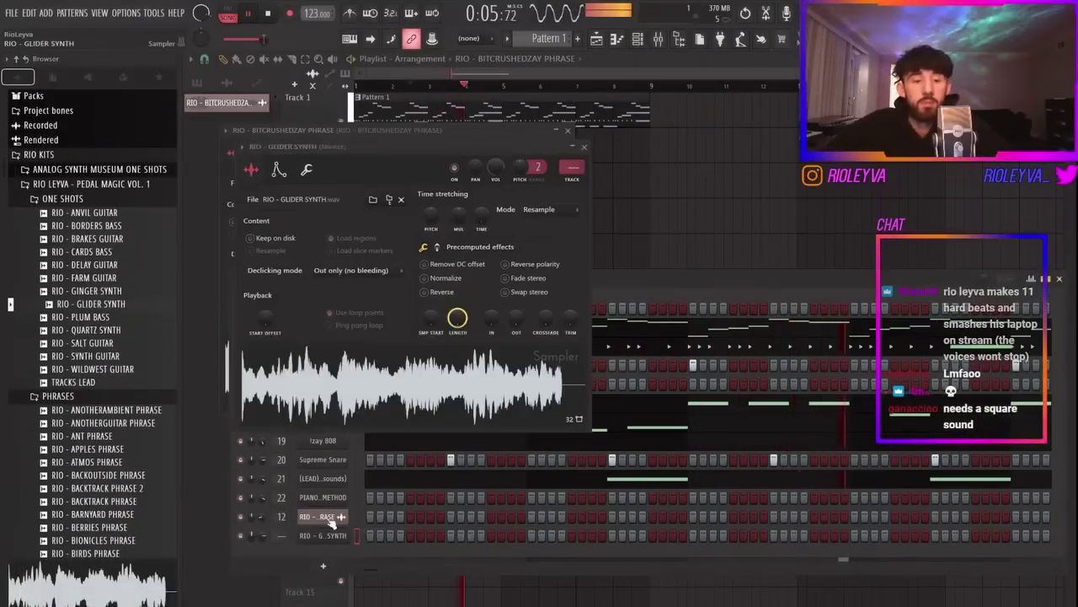
{"action": "left_click", "coordinate": [279, 170]}
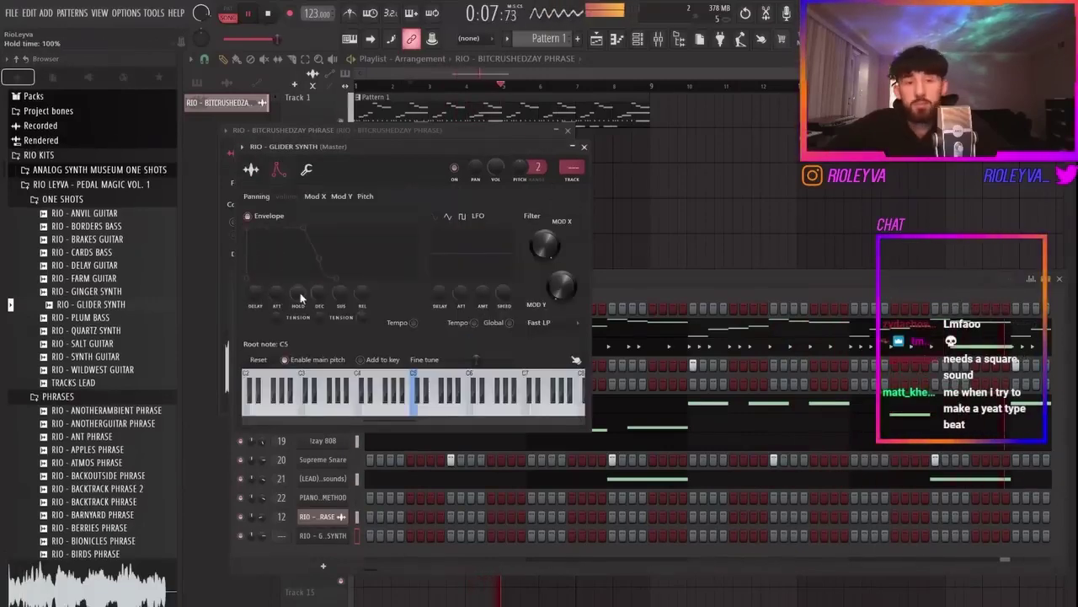
Open the RIO - GLIDER SYNTH piano roll, restart playback and mute the (LEAD) channel on mixer track 13.
{"action": "right_click", "coordinate": [327, 536]}
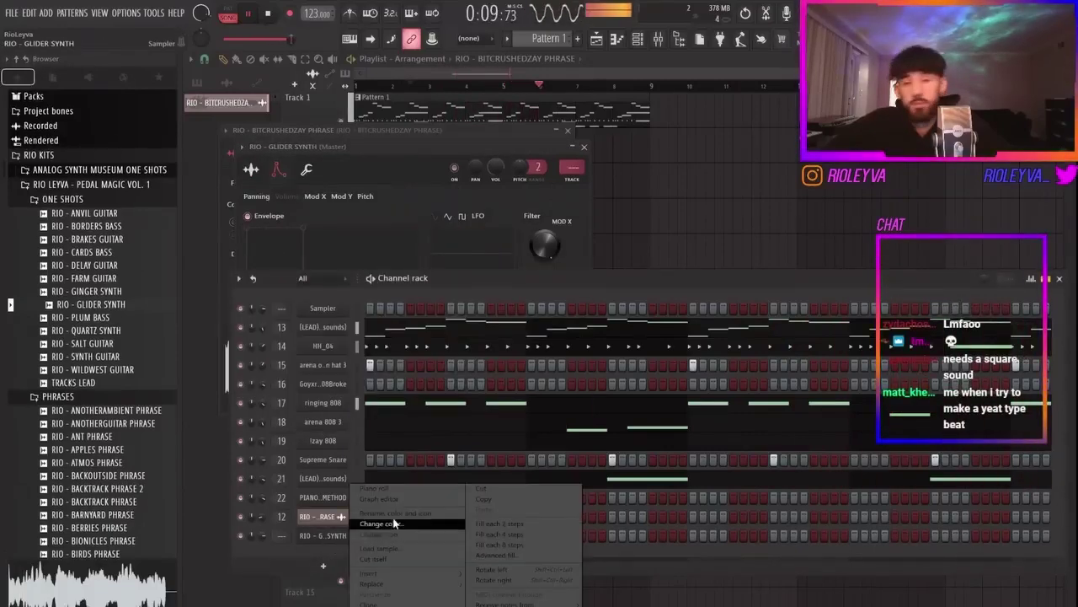
{"action": "left_click", "coordinate": [399, 489]}
{"action": "left_click", "coordinate": [268, 15]}
{"action": "key", "text": "space"}
{"action": "left_click", "coordinate": [639, 39]}
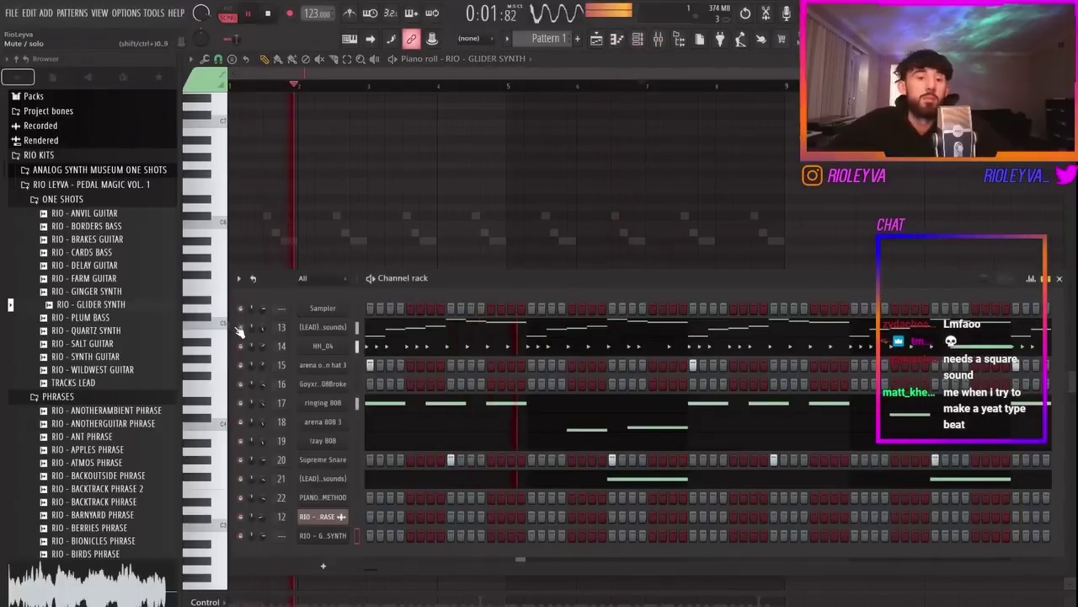
Try the copied lead melody on the RIO - GLIDER SYNTH channel and delete all its notes.
{"action": "left_click", "coordinate": [356, 538]}
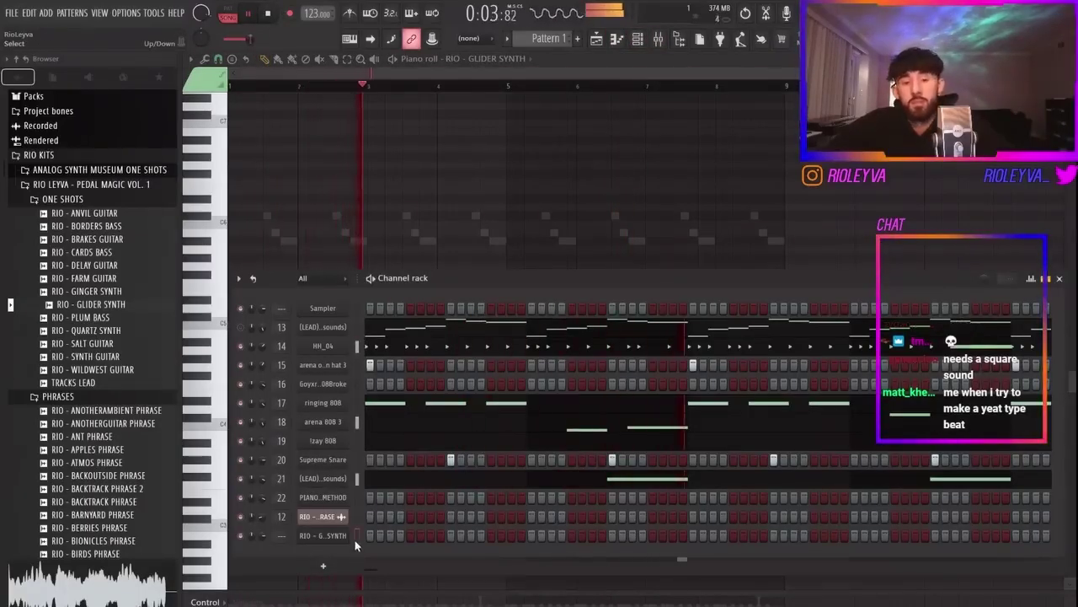
{"action": "key", "text": "ctrl+v"}
{"action": "key", "text": "space"}
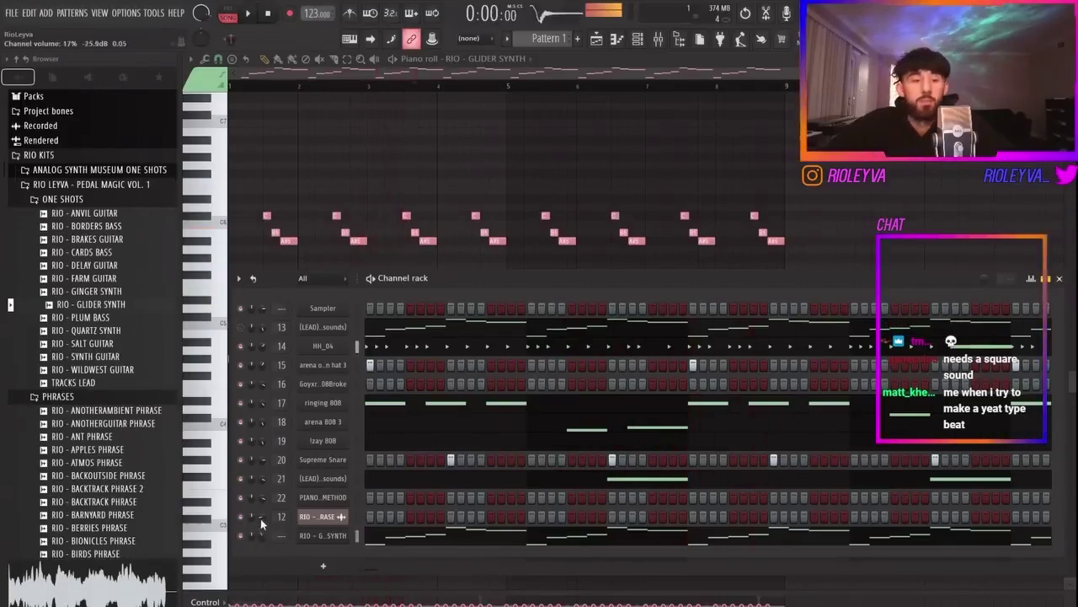
{"action": "left_click", "coordinate": [406, 540]}
{"action": "key", "text": "ctrl+a"}
{"action": "key", "text": "Delete"}
Draw a held F#5 note about three beats long at the start of bar 1 for RIO - GLIDER SYNTH.
{"action": "scroll", "coordinate": [276, 263], "scroll_direction": "up", "scroll_amount": 4}
{"action": "left_click_drag", "start_coordinate": [259, 267], "coordinate": [239, 267]}
{"action": "right_click", "coordinate": [242, 268]}
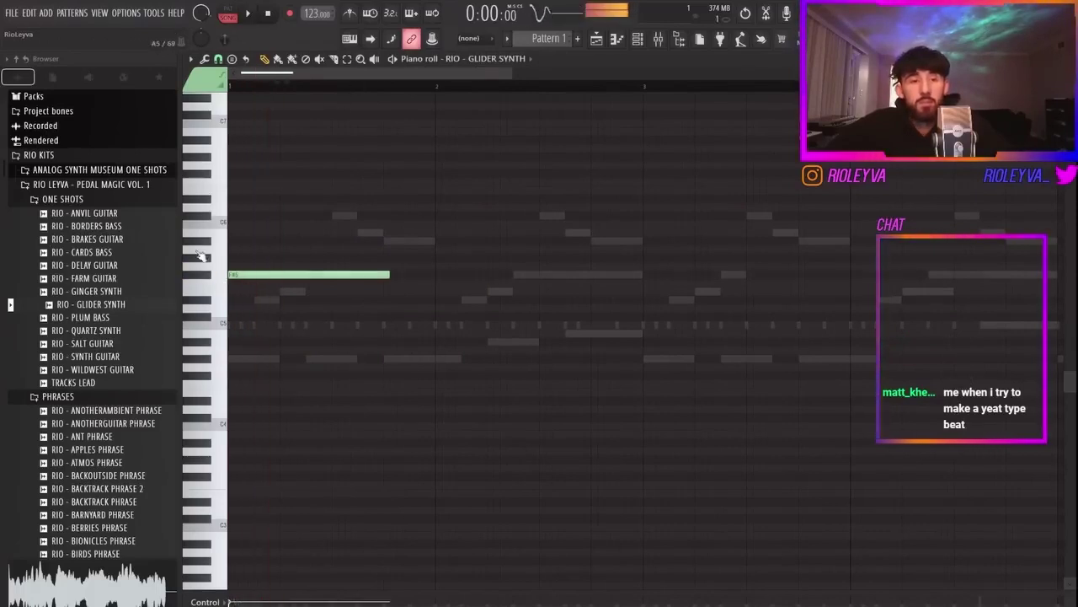
Add a short A#4 slide note at 1:04 beneath the held F#5 note and play it back.
{"action": "scroll", "coordinate": [232, 236], "scroll_direction": "up", "scroll_amount": 4}
{"action": "key", "text": "space"}
{"action": "left_click_drag", "start_coordinate": [330, 286], "coordinate": [325, 347]}
{"action": "key", "text": "space"}
{"action": "left_click_drag", "start_coordinate": [739, 342], "coordinate": [351, 341]}
{"action": "key", "text": "space"}
{"action": "key", "text": "space"}
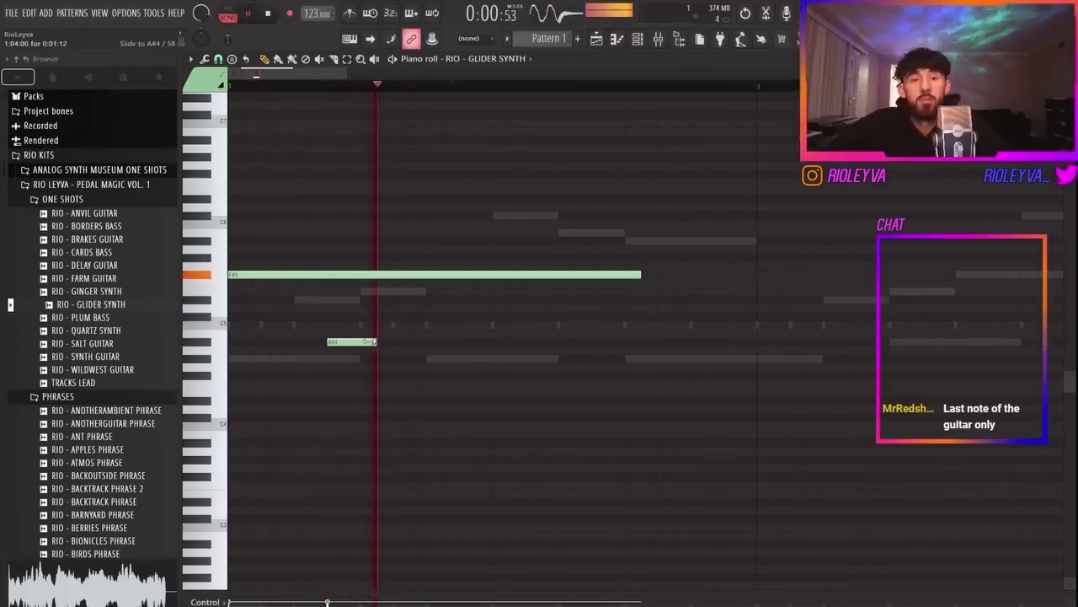
Add a B4 slide note at about 1:11 beneath the held note and audition it.
{"action": "mouse_move", "coordinate": [512, 335]}
{"action": "left_mouse_down"}
{"action": "mouse_move", "coordinate": [564, 323]}
{"action": "mouse_move", "coordinate": [567, 333]}
{"action": "mouse_move", "coordinate": [642, 334]}
{"action": "left_mouse_up"}
{"action": "key", "text": "space"}
{"action": "key", "text": "space"}
{"action": "key", "text": "space"}
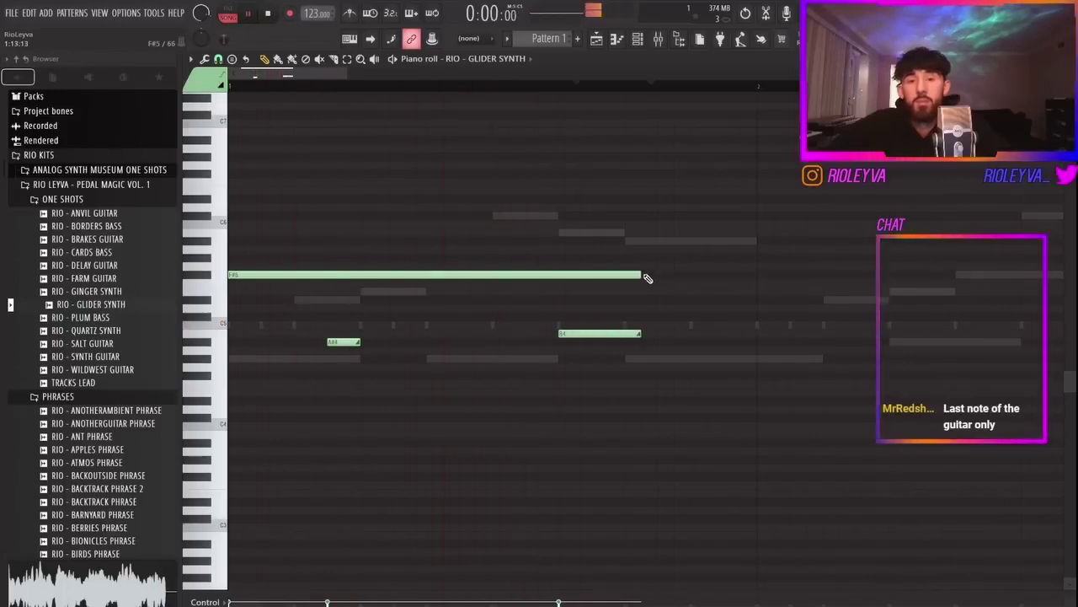
{"action": "key", "text": "space"}
Extend the held F#5 note to two full bars.
{"action": "left_click_drag", "start_coordinate": [641, 275], "coordinate": [1041, 266]}
{"action": "scroll", "coordinate": [506, 229], "scroll_direction": "down", "scroll_amount": 3}
{"action": "left_click_drag", "start_coordinate": [346, 273], "coordinate": [371, 276]}
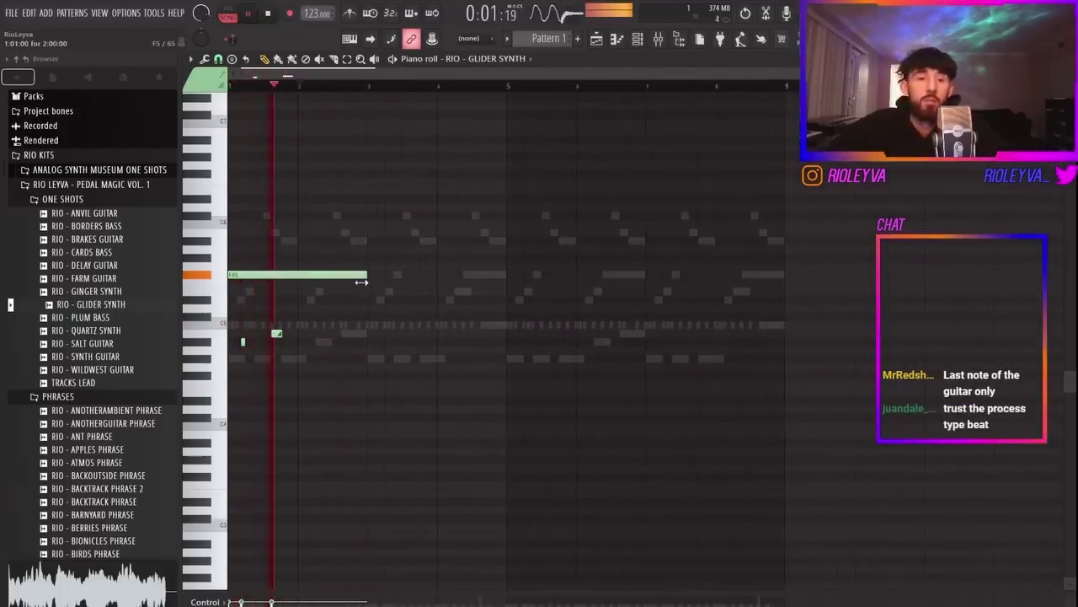
Add a short F#4 slide note at about 2:03 and play the line.
{"action": "scroll", "coordinate": [282, 336], "scroll_direction": "up", "scroll_amount": 2}
{"action": "scroll", "coordinate": [288, 334], "scroll_direction": "down", "scroll_amount": 1}
{"action": "scroll", "coordinate": [244, 341], "scroll_direction": "up", "scroll_amount": 2}
{"action": "left_click", "coordinate": [242, 342]}
{"action": "left_click", "coordinate": [431, 386]}
{"action": "key", "text": "space"}
{"action": "left_click", "coordinate": [434, 384]}
{"action": "key", "text": "space"}
Add a D#4 slide note at about 2:11 in the second half of bar 2.
{"action": "scroll", "coordinate": [430, 384], "scroll_direction": "down", "scroll_amount": 2}
{"action": "scroll", "coordinate": [330, 364], "scroll_direction": "up", "scroll_amount": 2}
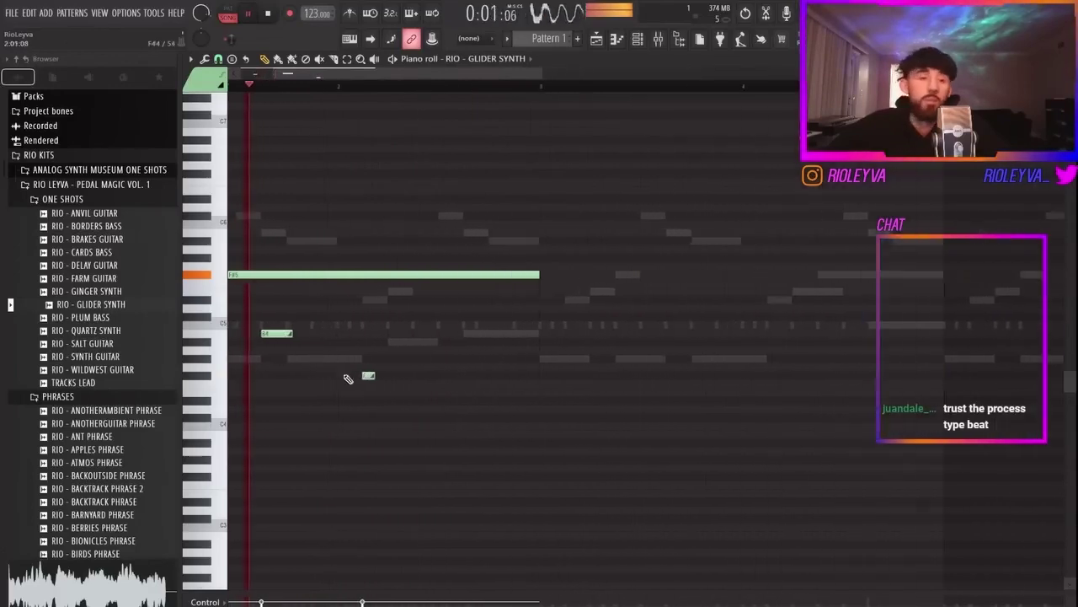
{"action": "left_click", "coordinate": [478, 400]}
{"action": "key", "text": "space"}
{"action": "left_click", "coordinate": [477, 397]}
Duplicate the two-bar phrase with its copied slide notes an octave higher, and repeat the four bars to fill eight.
{"action": "scroll", "coordinate": [480, 396], "scroll_direction": "down", "scroll_amount": 3}
{"action": "key", "text": "ctrl+b"}
{"action": "left_click_drag", "start_coordinate": [523, 429], "coordinate": [373, 326]}
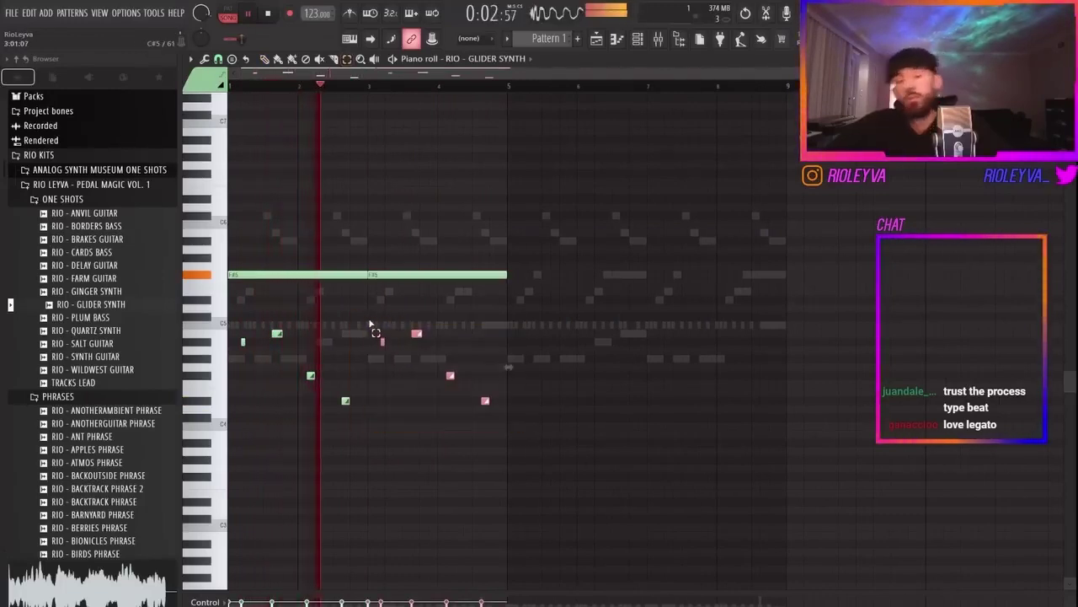
{"action": "key", "text": "ctrl+Up"}
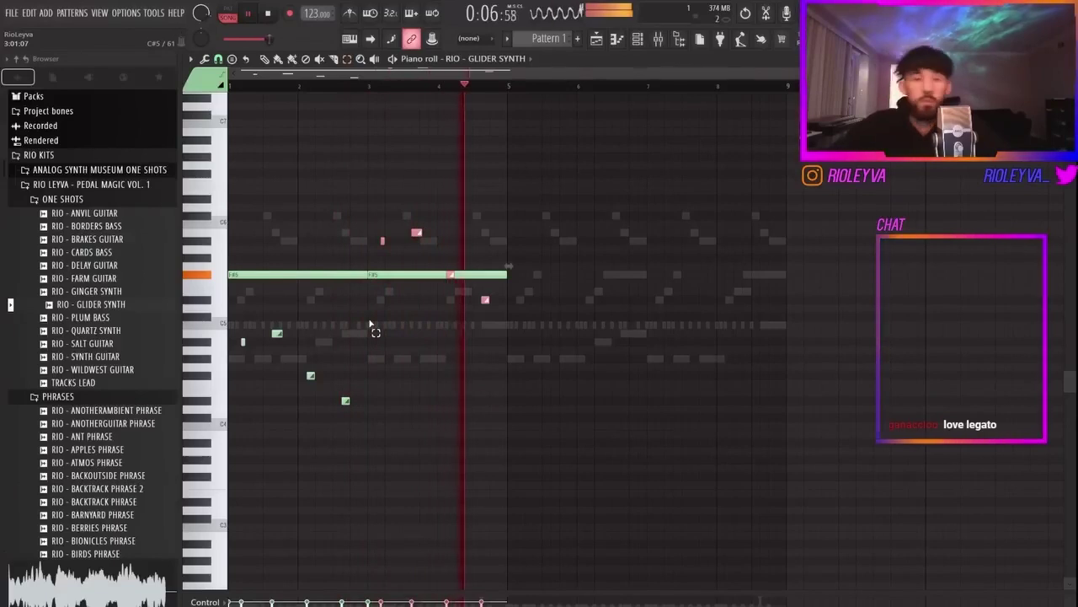
{"action": "key", "text": "ctrl+b"}
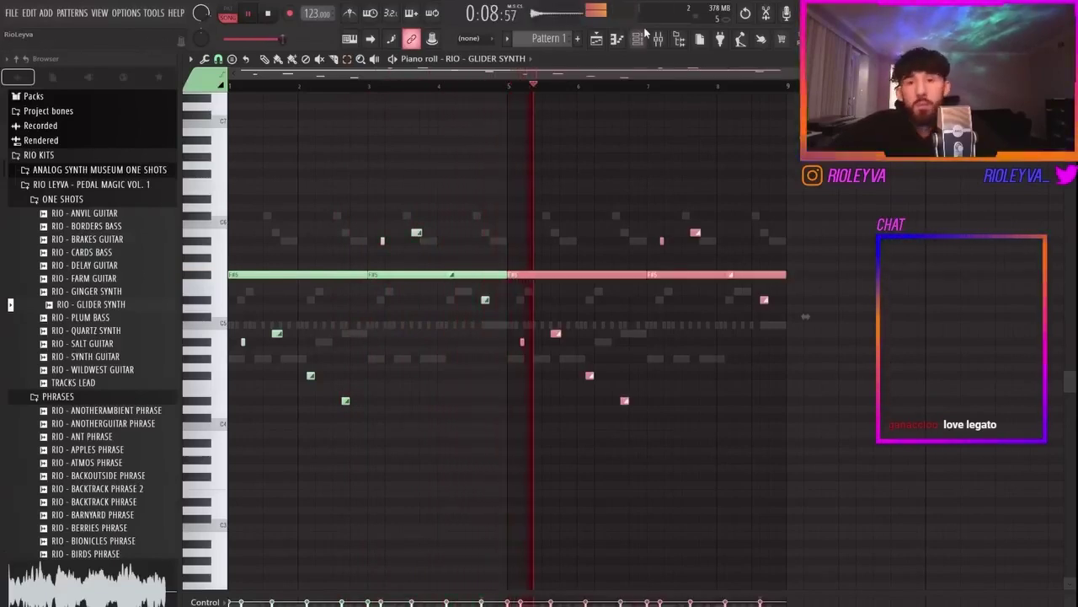
Delete the third G#4 note of bar 1 in the ringing 808 piano roll.
{"action": "key", "text": "F6"}
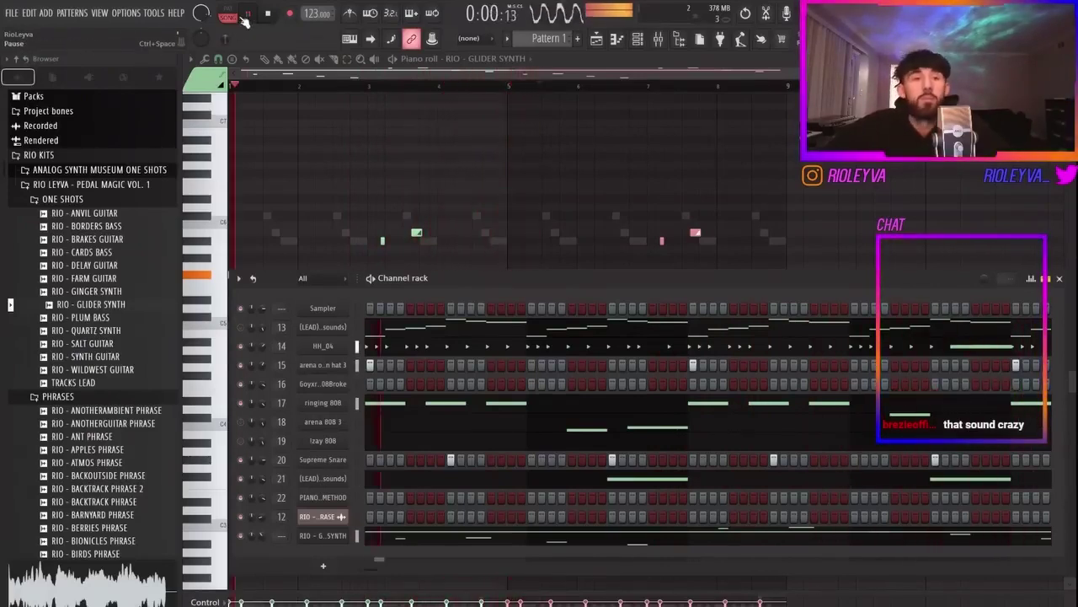
{"action": "left_click", "coordinate": [428, 406]}
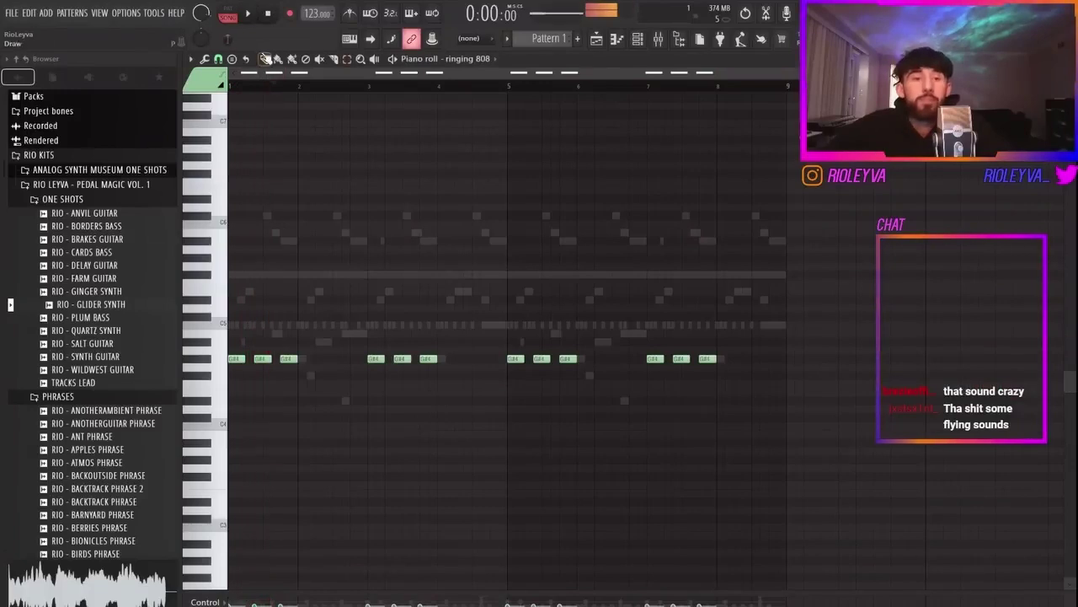
{"action": "right_click", "coordinate": [288, 359]}
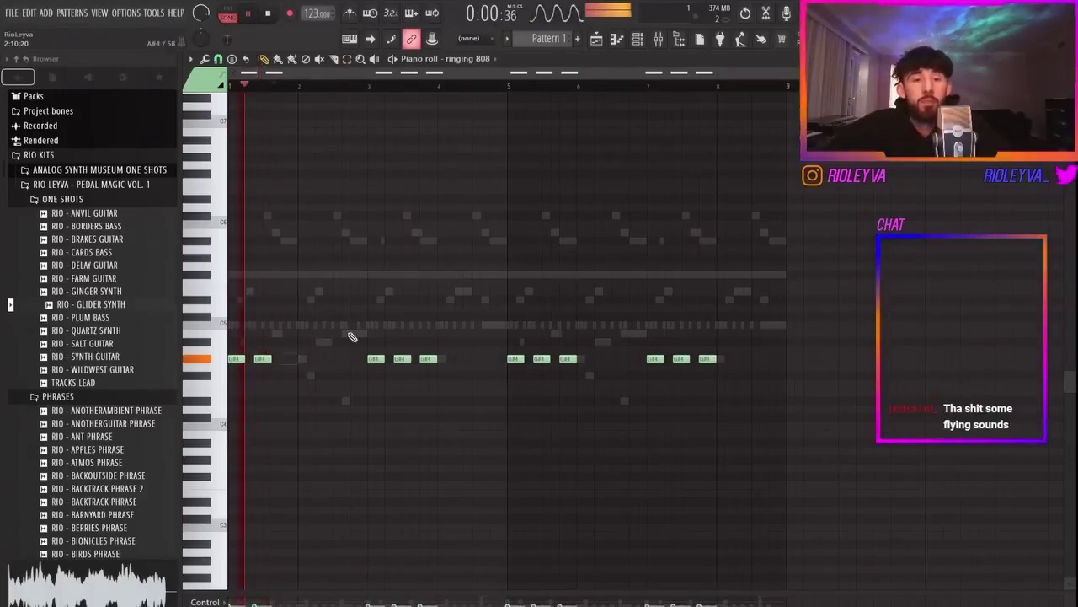
Place two consecutive six-step F#5 notes filling bar 2 from 2:05 in the !zay 808 piano roll.
{"action": "key", "text": "F6"}
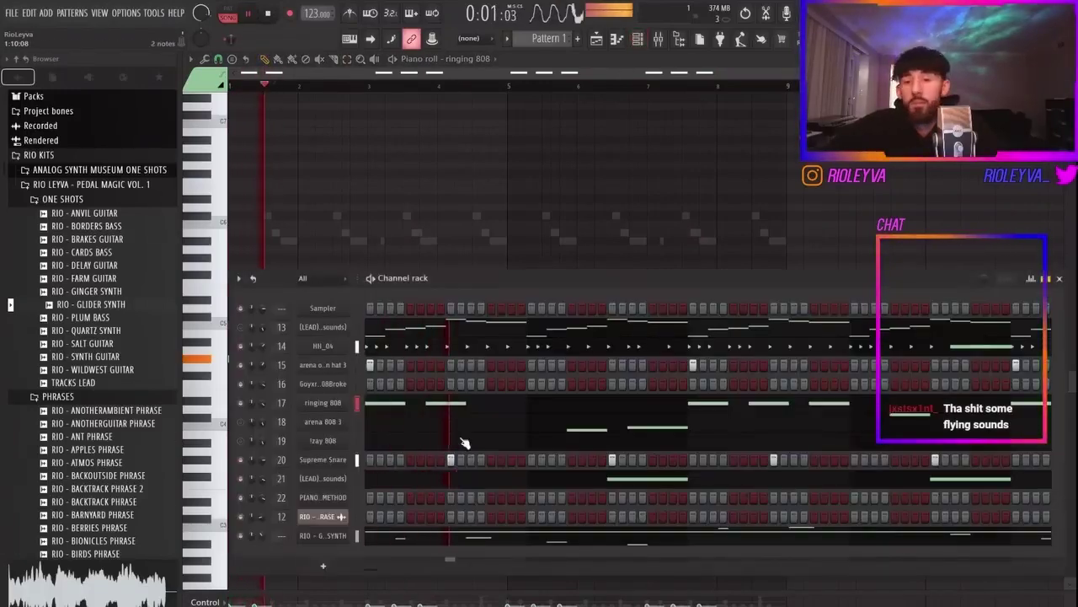
{"action": "left_click", "coordinate": [462, 442]}
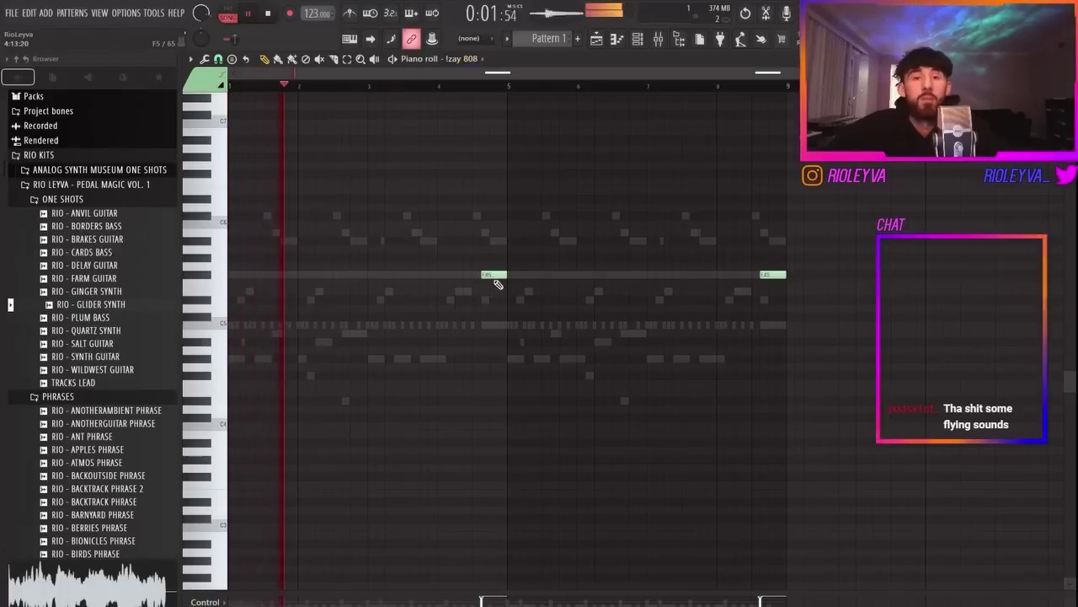
{"action": "left_click", "coordinate": [336, 275]}
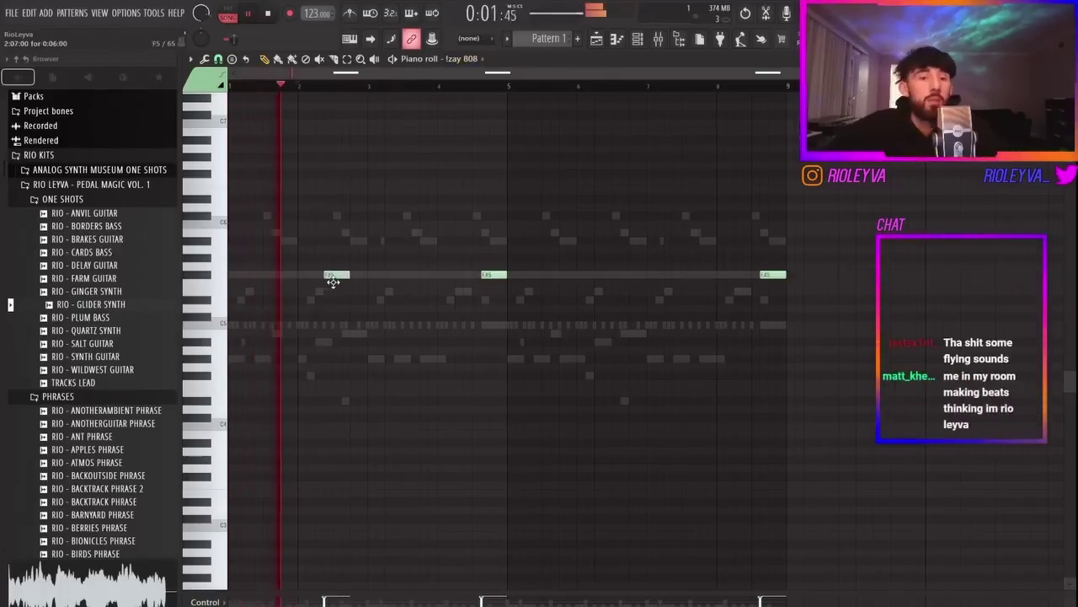
{"action": "key", "text": "space"}
{"action": "scroll", "coordinate": [363, 276], "scroll_direction": "up", "scroll_amount": 3}
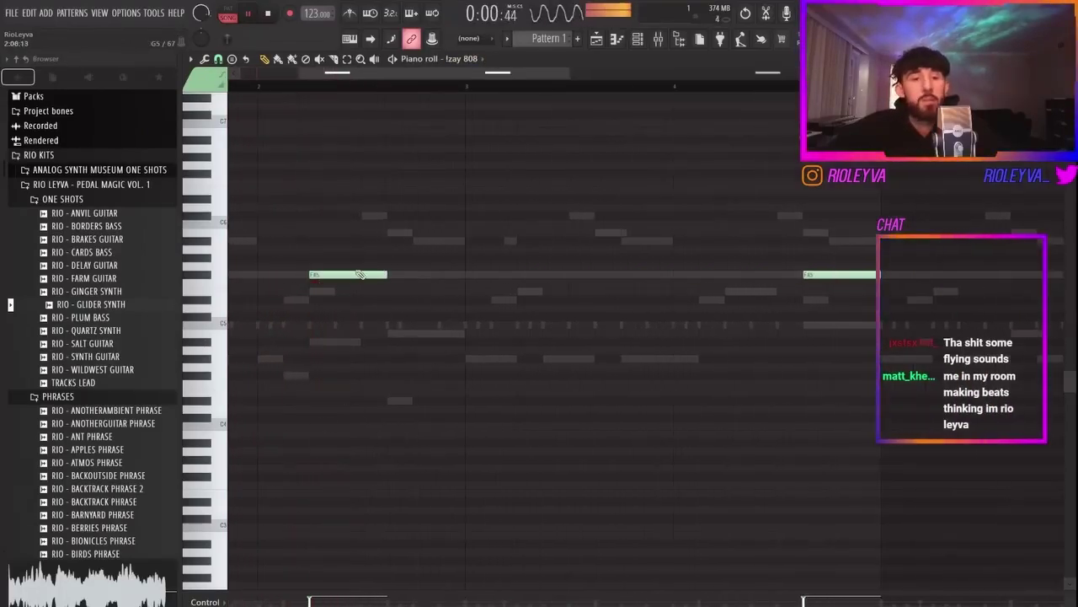
{"action": "left_click_drag", "start_coordinate": [387, 273], "coordinate": [387, 269]}
{"action": "key", "text": "space"}
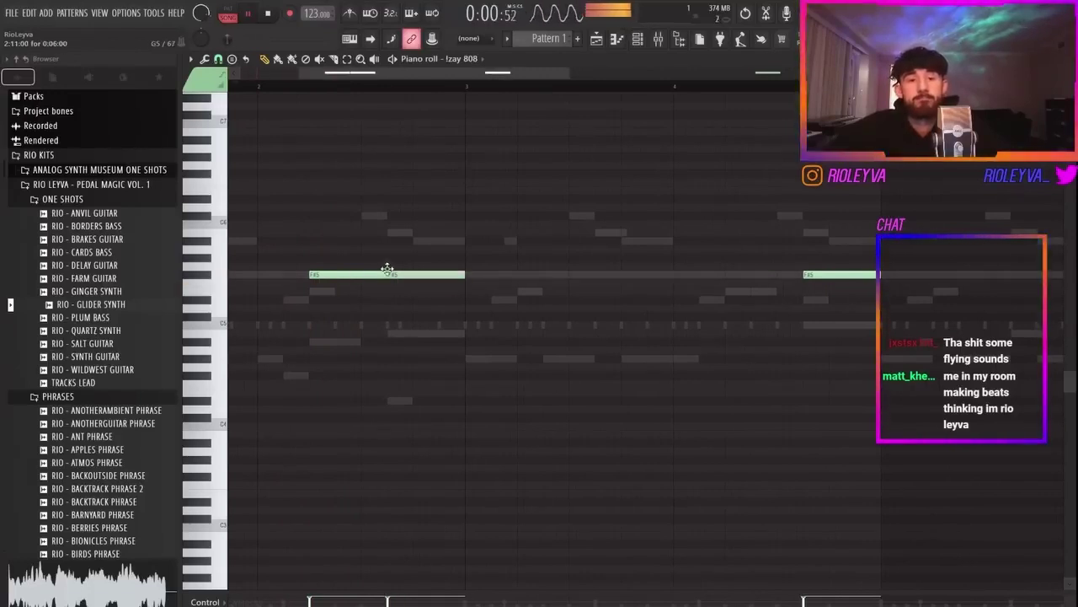
Delete the A#4 and B4 notes of bar 2 in the arena 808 3 piano roll.
{"action": "key", "text": "F6"}
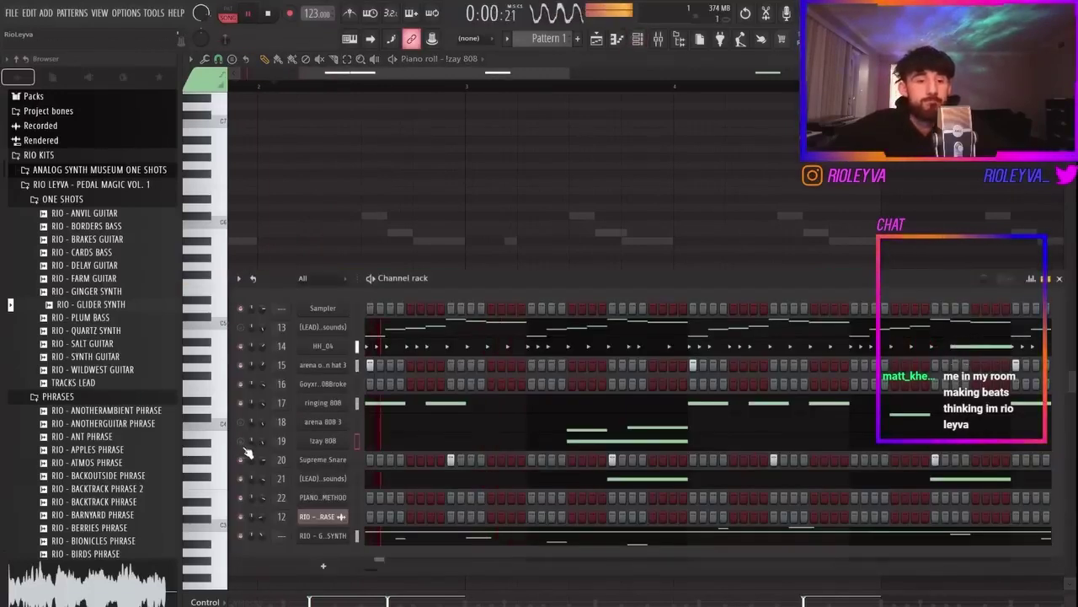
{"action": "left_click", "coordinate": [400, 430]}
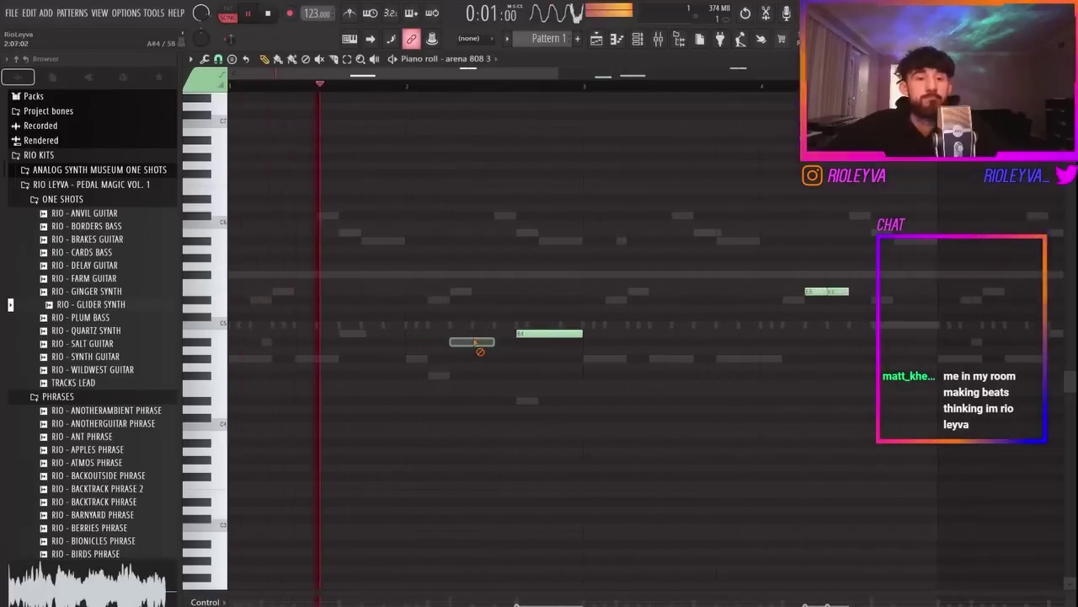
{"action": "right_click", "coordinate": [536, 334]}
{"action": "key", "text": "space"}
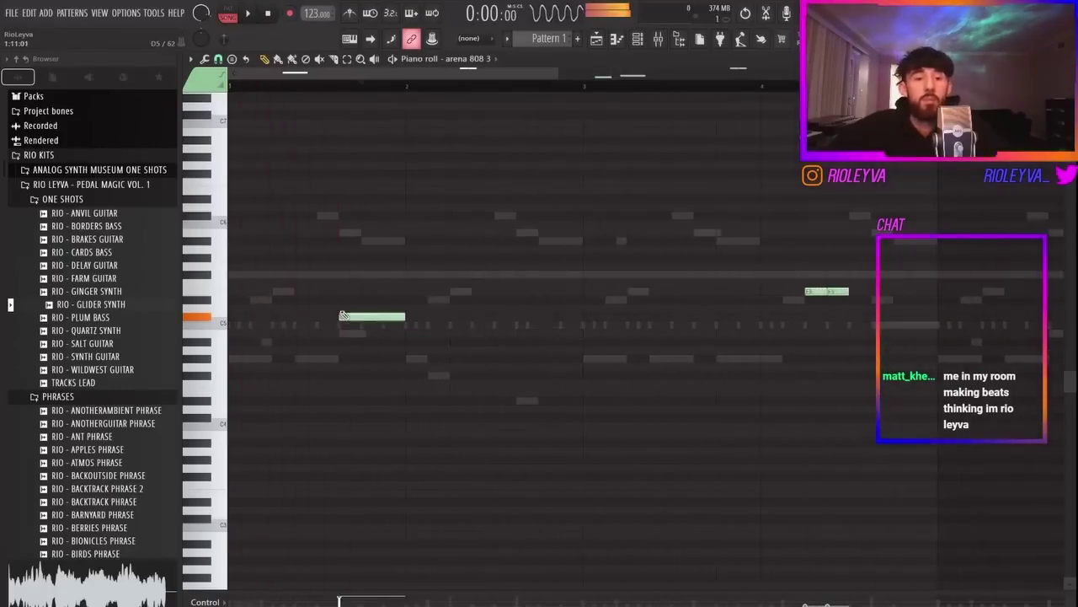
{"action": "right_click", "coordinate": [339, 314]}
{"action": "key", "text": "space"}
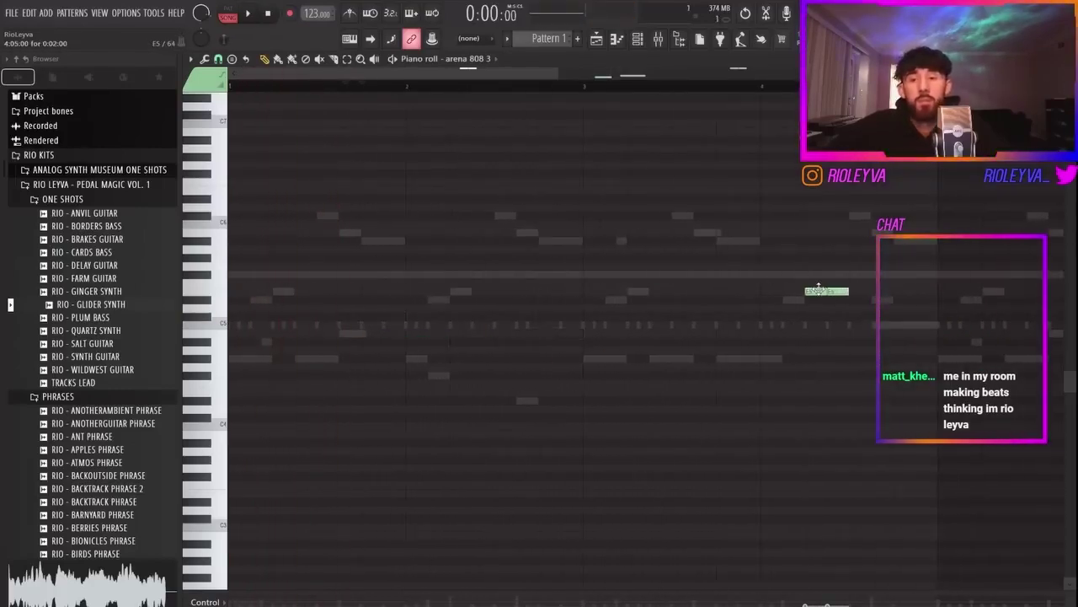
Move the two short E5 notes of arena 808 3 from bar 4 to 1:13 and play them back.
{"action": "key", "text": "space"}
{"action": "left_click_drag", "start_coordinate": [867, 291], "coordinate": [373, 291]}
{"action": "key", "text": "space"}
{"action": "key", "text": "space"}
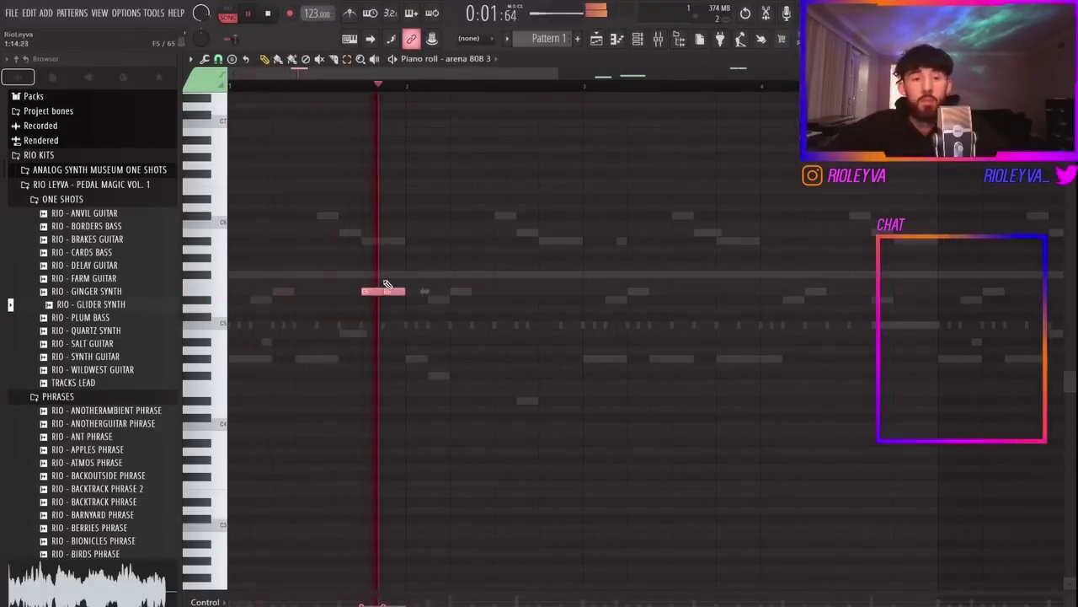
{"action": "key", "text": "space"}
{"action": "key", "text": "space"}
{"action": "key", "text": "space"}
Unmute the arena 808 3 channel and delete its remaining notes in bars 5 to 8.
{"action": "left_click", "coordinate": [638, 39]}
{"action": "left_click", "coordinate": [241, 422]}
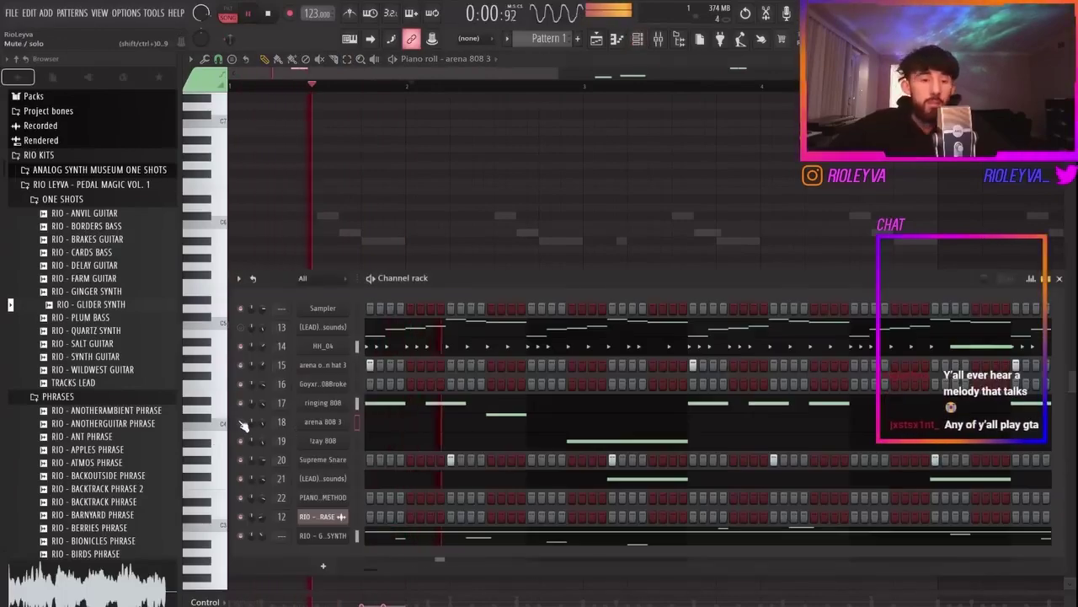
{"action": "left_click", "coordinate": [486, 424]}
{"action": "left_click", "coordinate": [486, 425]}
{"action": "scroll", "coordinate": [439, 268], "scroll_direction": "down", "scroll_amount": 3}
{"action": "scroll", "coordinate": [439, 268], "scroll_direction": "down", "scroll_amount": 1}
{"action": "key", "text": "space"}
{"action": "key", "text": "space"}
{"action": "left_click_drag", "start_coordinate": [910, 388], "coordinate": [489, 263]}
{"action": "key", "text": "Delete"}
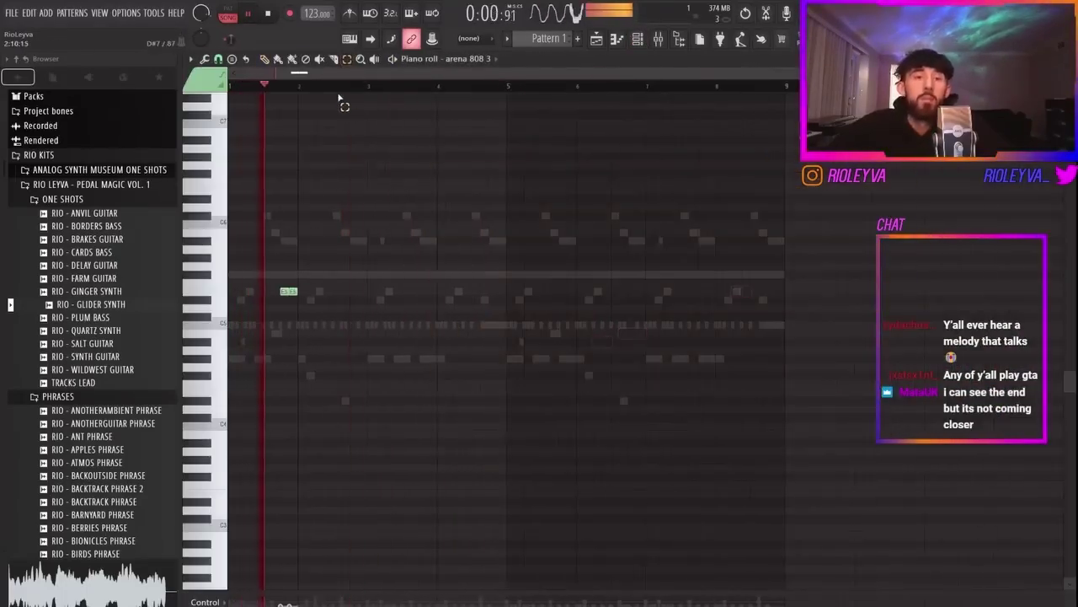
Repeat the first two bars of arena 808 3 three times up to bar 9 and switch to the !zay 808 piano roll.
{"action": "key", "text": "ctrl+b"}
{"action": "key", "text": "ctrl+b"}
{"action": "key", "text": "ctrl+b"}
{"action": "left_click", "coordinate": [469, 58]}
{"action": "left_click", "coordinate": [480, 173]}
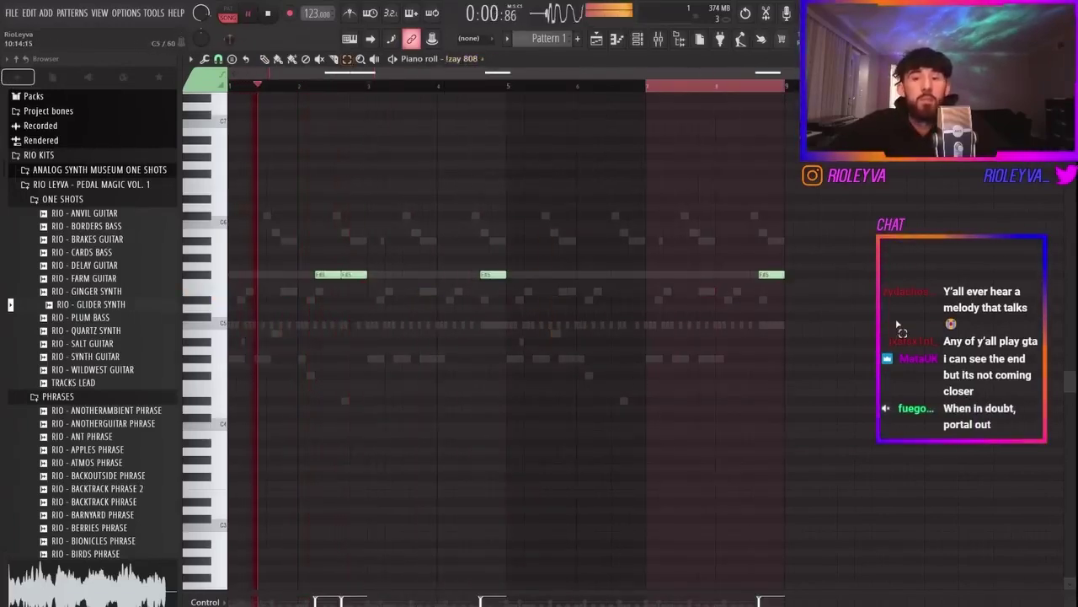
Delete the !zay 808 notes from bar 4 to bar 8 and repeat its first two bars up to bar 9.
{"action": "left_click_drag", "start_coordinate": [784, 270], "coordinate": [462, 165]}
{"action": "left_click_drag", "start_coordinate": [917, 378], "coordinate": [430, 112]}
{"action": "key", "text": "Delete"}
{"action": "left_click_drag", "start_coordinate": [366, 87], "coordinate": [233, 84]}
{"action": "key", "text": "ctrl+b"}
Switch to the ringing 808 piano roll, restart playback and delete its notes in bars 3 to 8.
{"action": "left_click", "coordinate": [468, 59]}
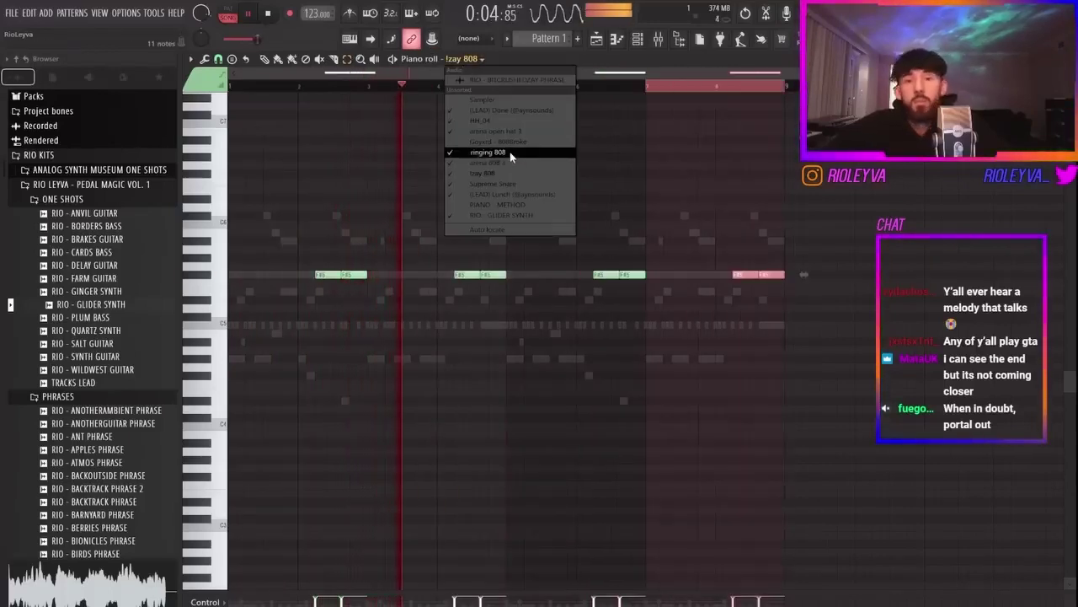
{"action": "left_click", "coordinate": [485, 151]}
{"action": "key", "text": "space"}
{"action": "key", "text": "space"}
{"action": "left_click_drag", "start_coordinate": [747, 413], "coordinate": [424, 248]}
{"action": "key", "text": "Delete"}
{"action": "left_click_drag", "start_coordinate": [598, 395], "coordinate": [353, 168]}
{"action": "key", "text": "Delete"}
Repeat the first two bars of ringing 808 three times up to bar 9 and return to the !zay 808 piano roll.
{"action": "left_click_drag", "start_coordinate": [367, 87], "coordinate": [232, 84]}
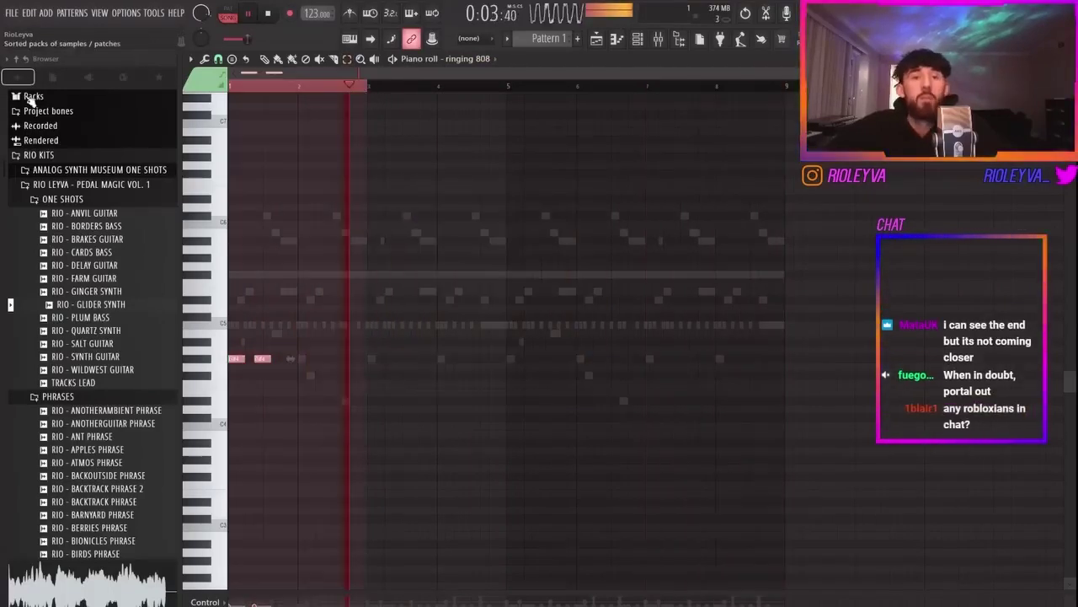
{"action": "key", "text": "ctrl+b"}
{"action": "key", "text": "ctrl+b"}
{"action": "key", "text": "ctrl+b"}
{"action": "left_click", "coordinate": [478, 60]}
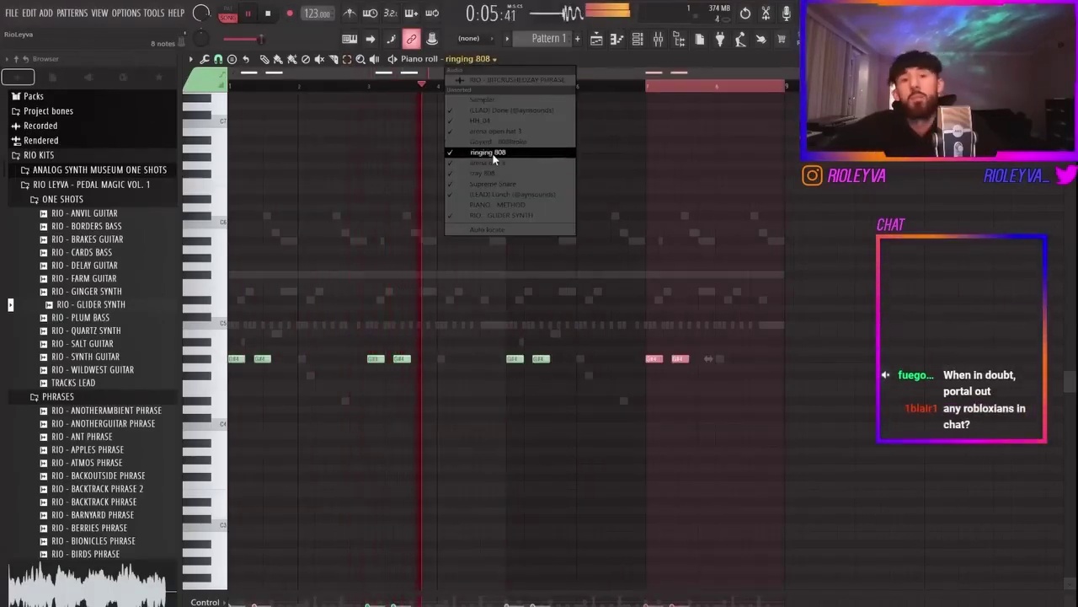
{"action": "left_click", "coordinate": [484, 173]}
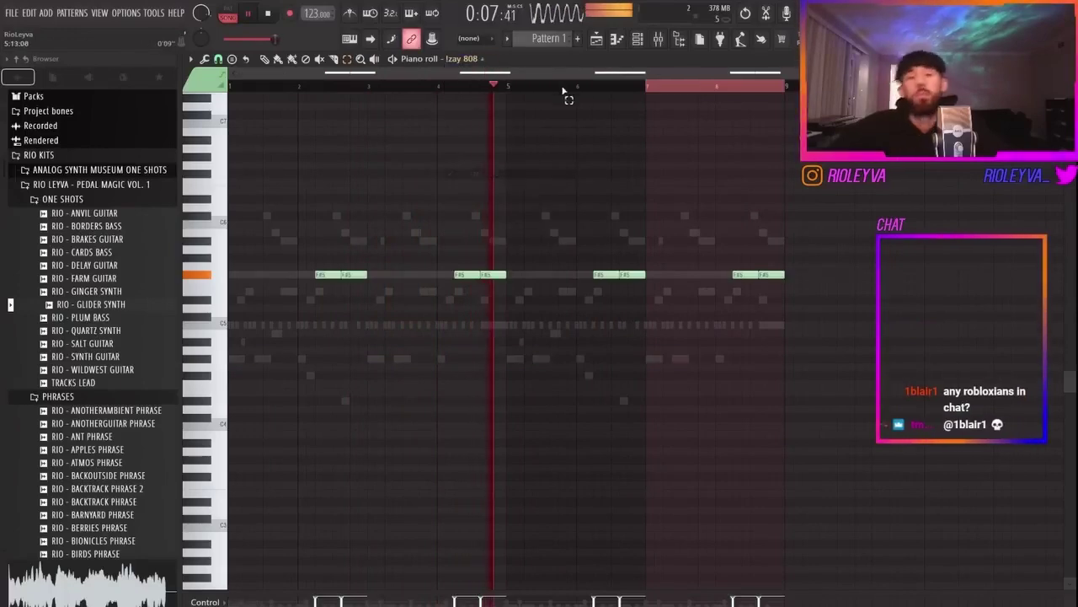
Listen through the beat with the channel rack open, stop playback and look over the channels.
{"action": "left_click", "coordinate": [637, 40]}
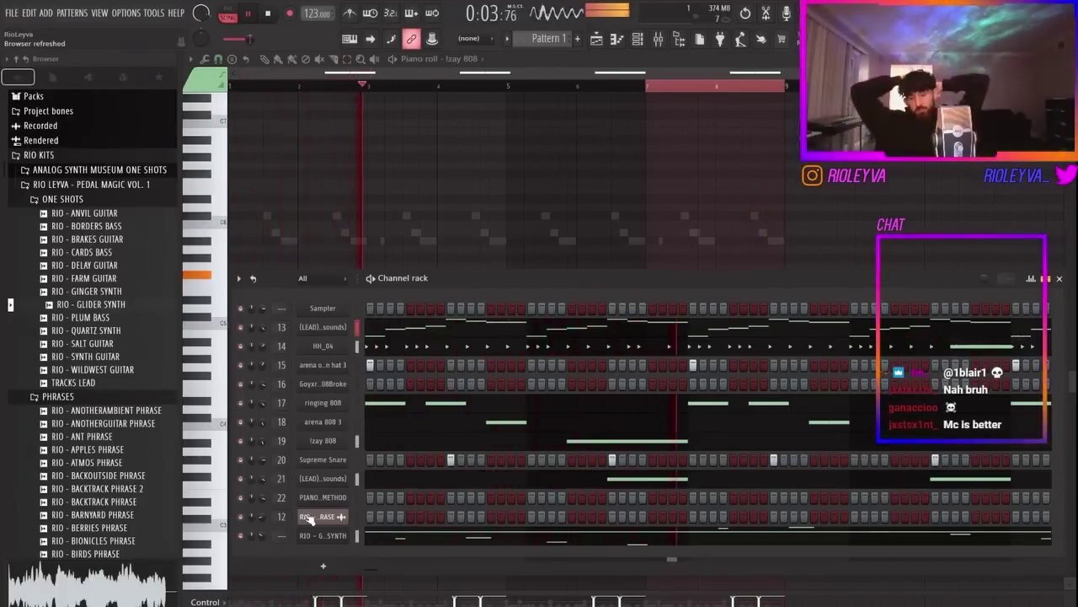
{"action": "key", "text": "space"}
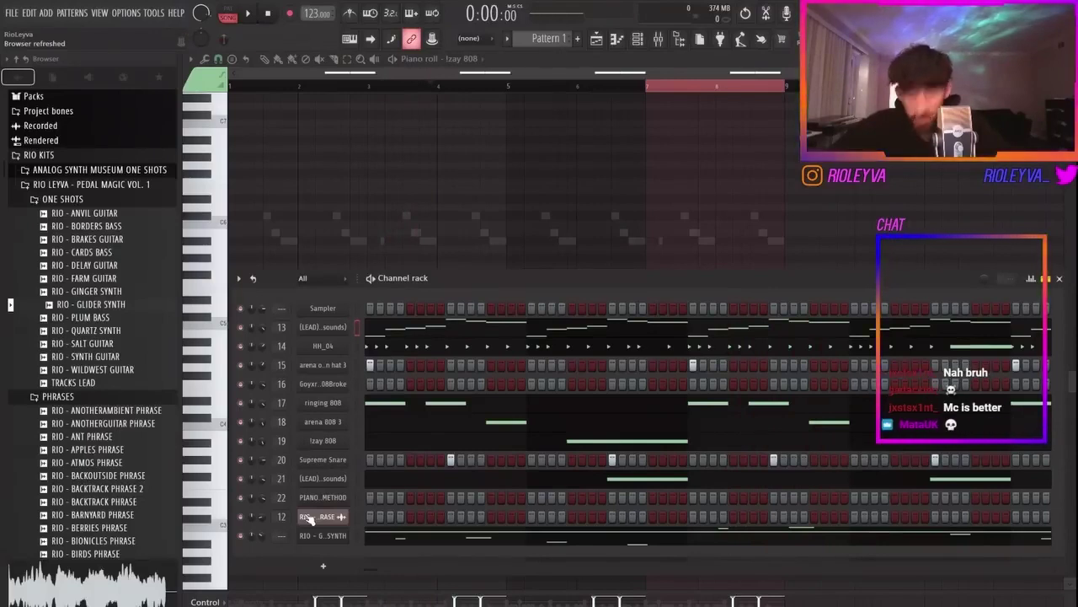
{"action": "left_click", "coordinate": [647, 78]}
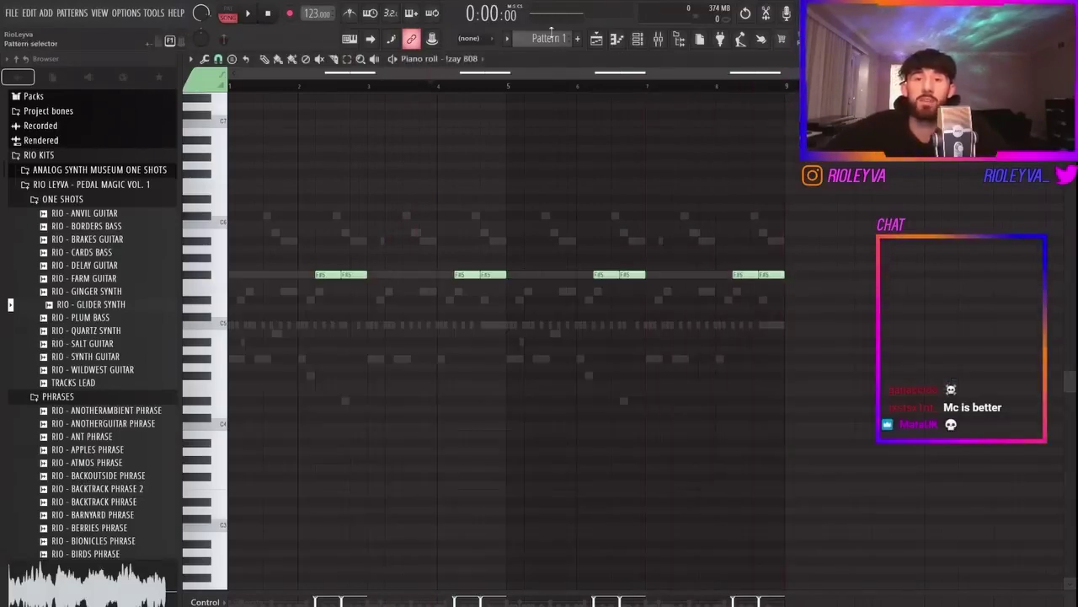
{"action": "left_click", "coordinate": [639, 41]}
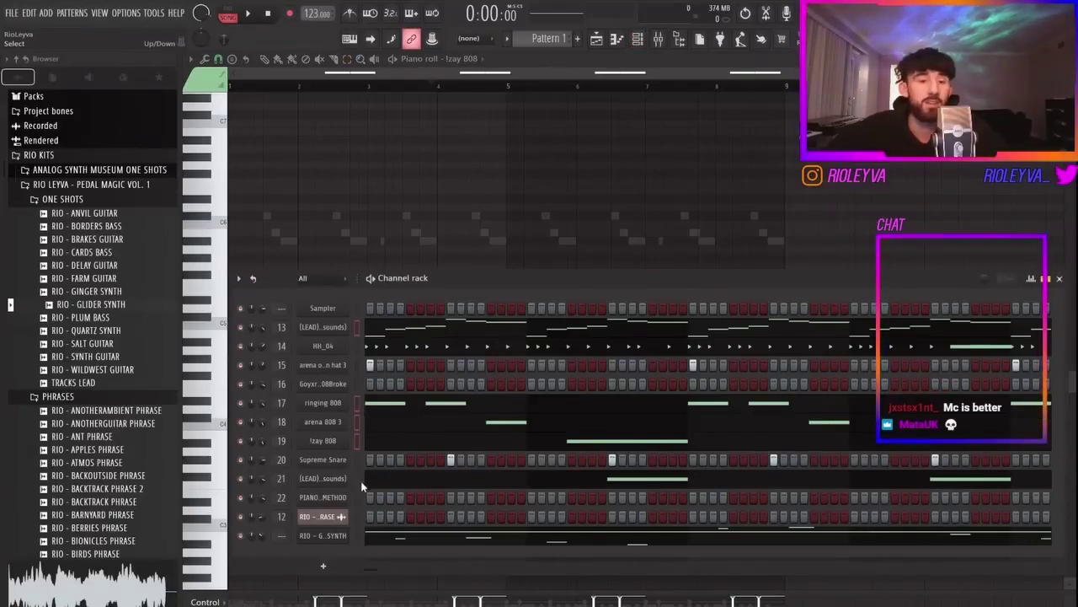
{"action": "left_click", "coordinate": [239, 279]}
{"action": "left_click", "coordinate": [282, 415]}
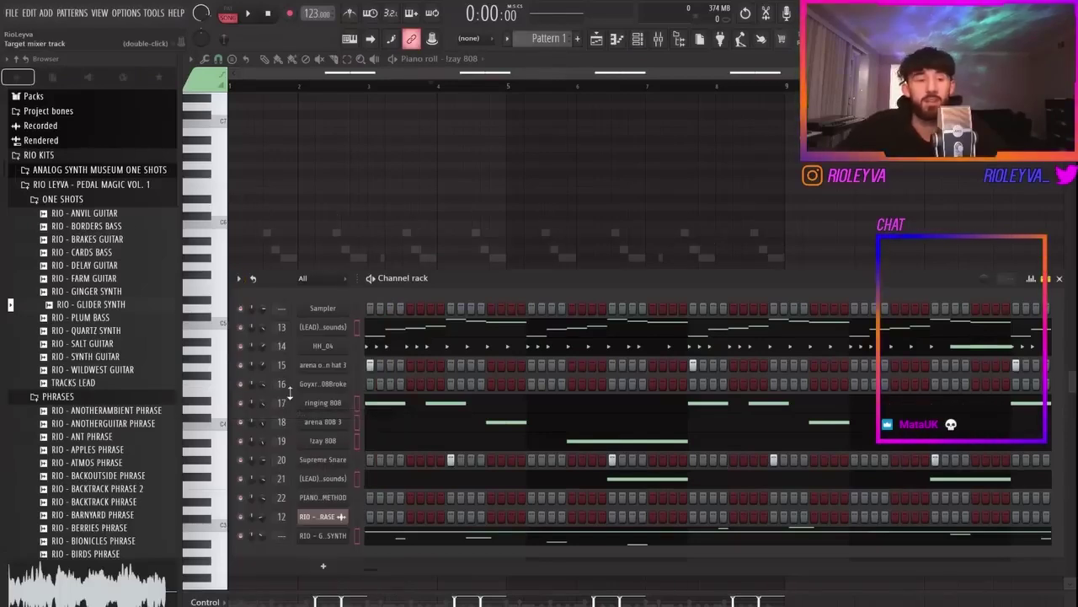
Check the settings of the RIO - BITCRUSHEDZAY PHRASE audio clip and delete its channel while playing the beat.
{"action": "left_click", "coordinate": [335, 516]}
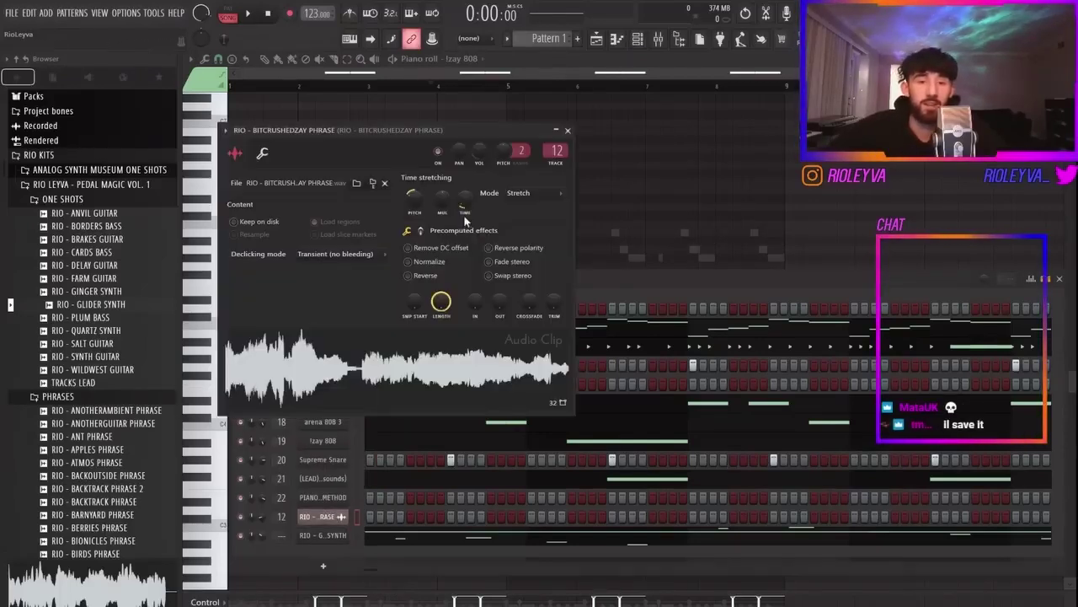
{"action": "left_click", "coordinate": [597, 298]}
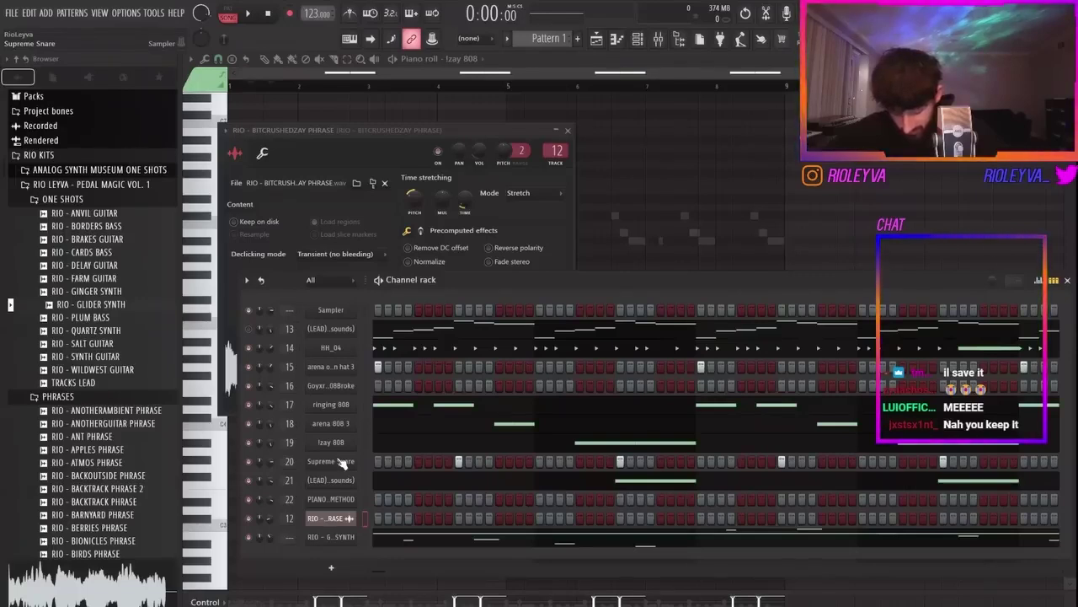
{"action": "key", "text": "space"}
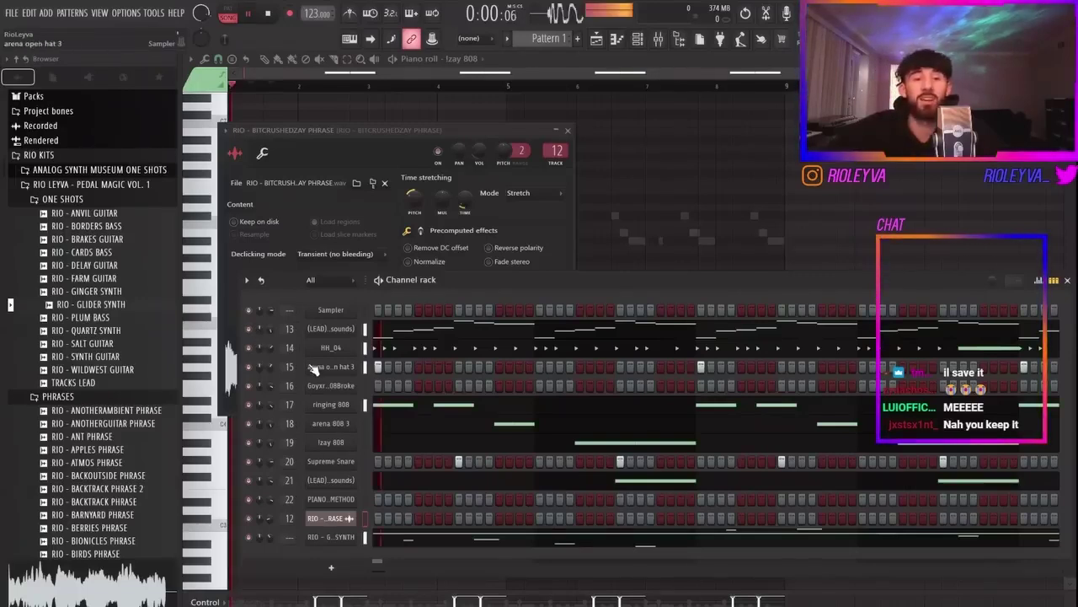
{"action": "right_click", "coordinate": [331, 517]}
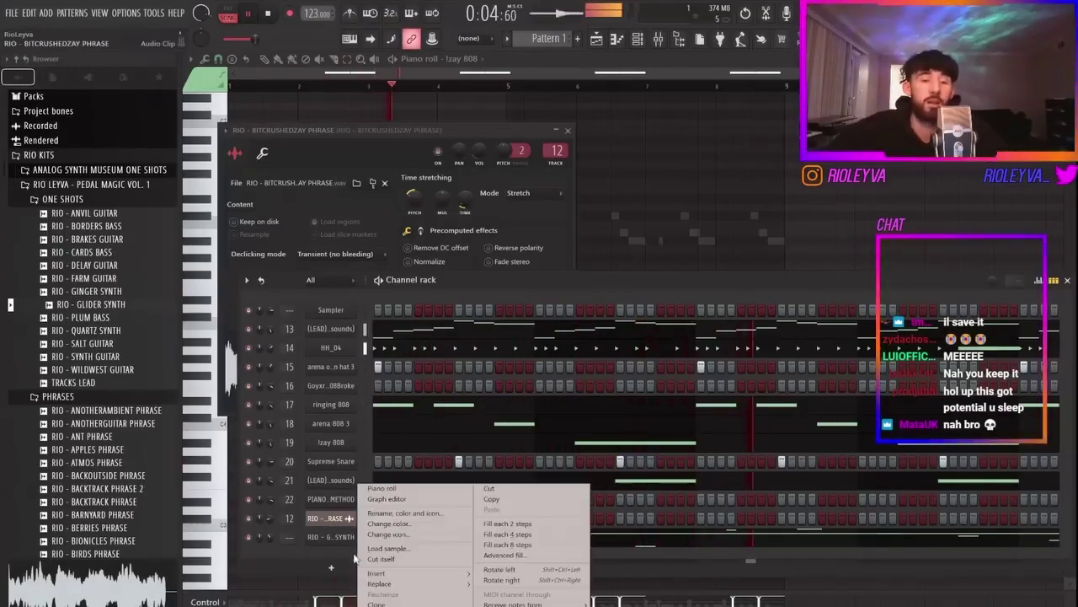
{"action": "left_click", "coordinate": [380, 605]}
{"action": "left_click", "coordinate": [581, 369]}
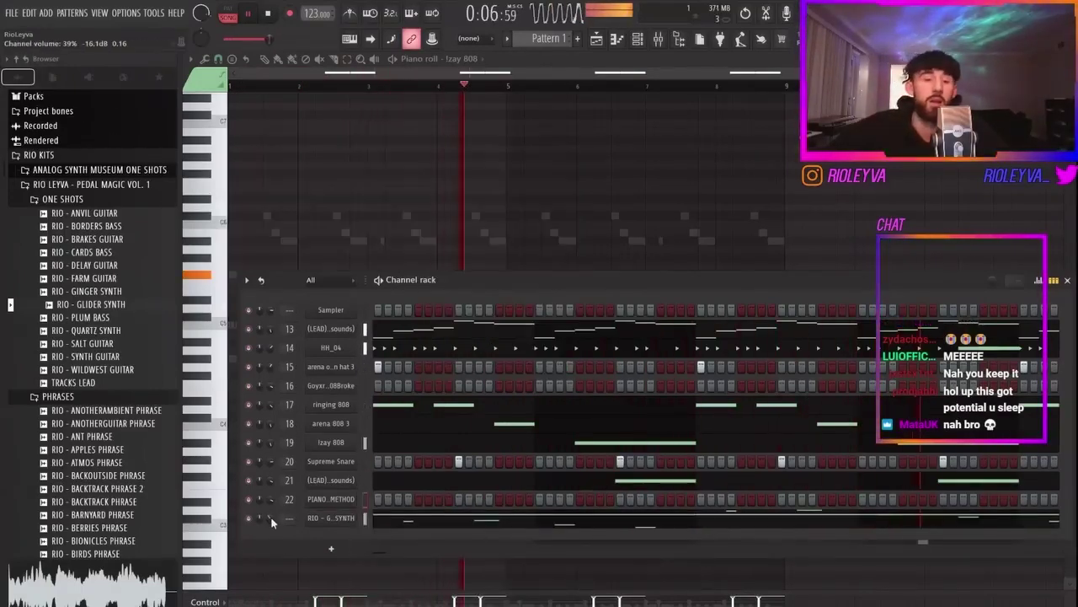
{"action": "key", "text": "space"}
Export the project as a zipped loop package named "help this is not going well" in the send to phone folder.
{"action": "left_click", "coordinate": [12, 13]}
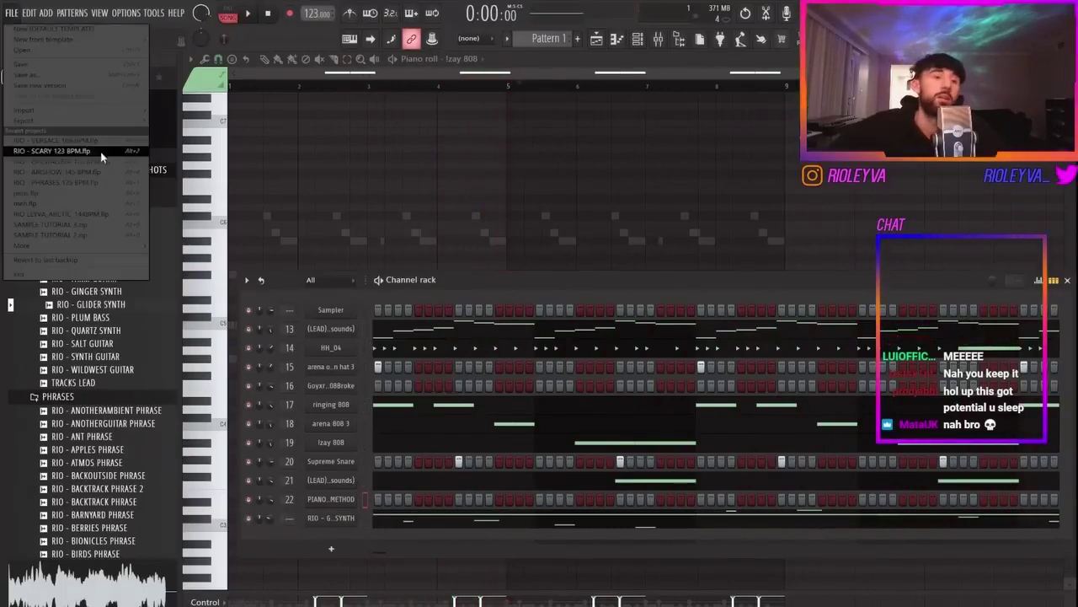
{"action": "mouse_move", "coordinate": [114, 123]}
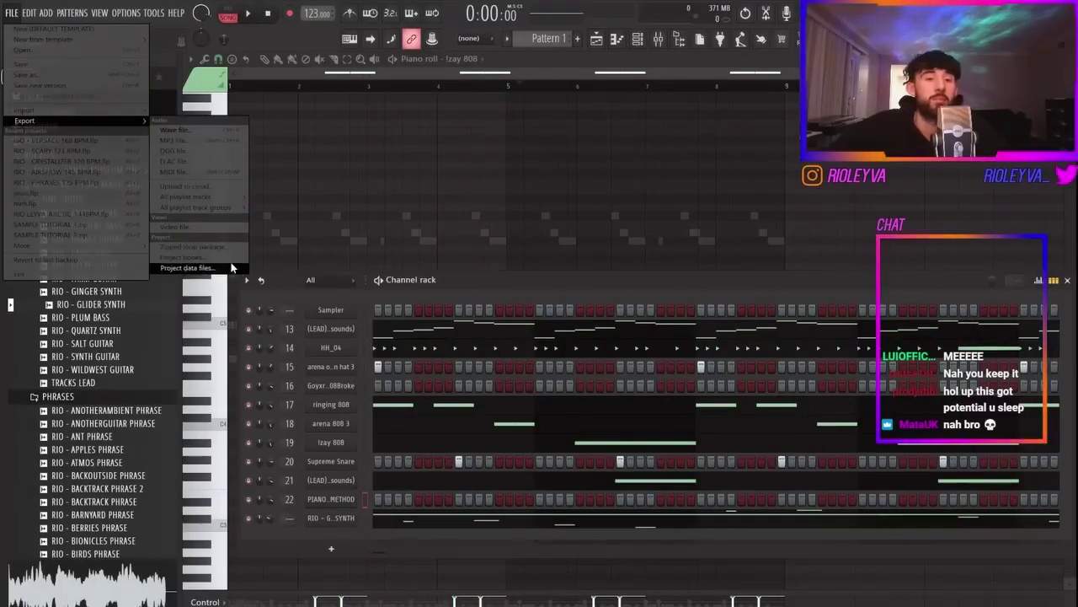
{"action": "left_click", "coordinate": [223, 249]}
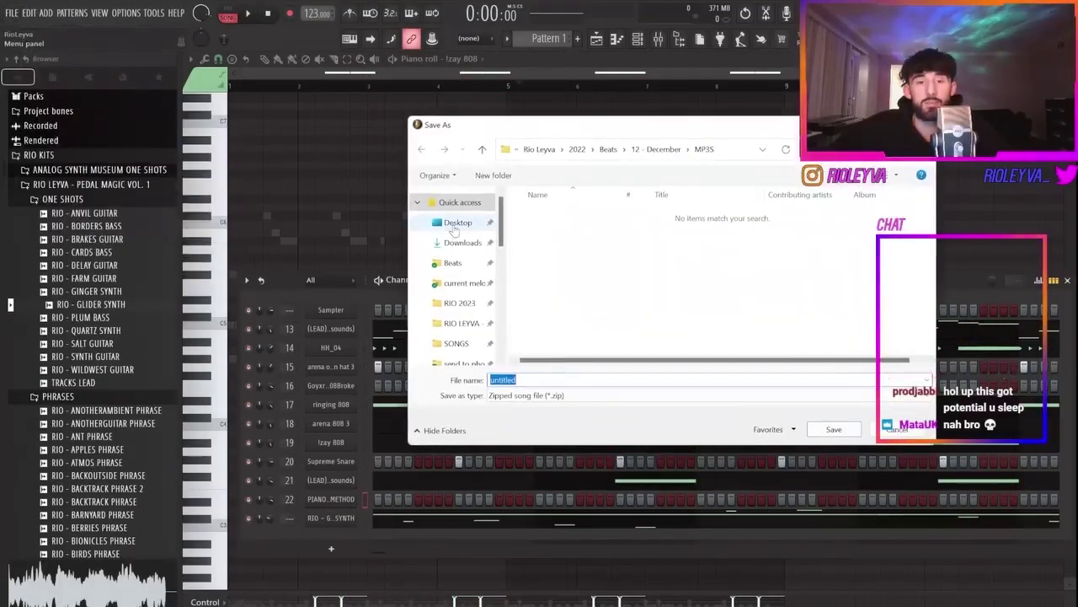
{"action": "left_click", "coordinate": [455, 223]}
{"action": "scroll", "coordinate": [456, 269], "scroll_direction": "down", "scroll_amount": 5}
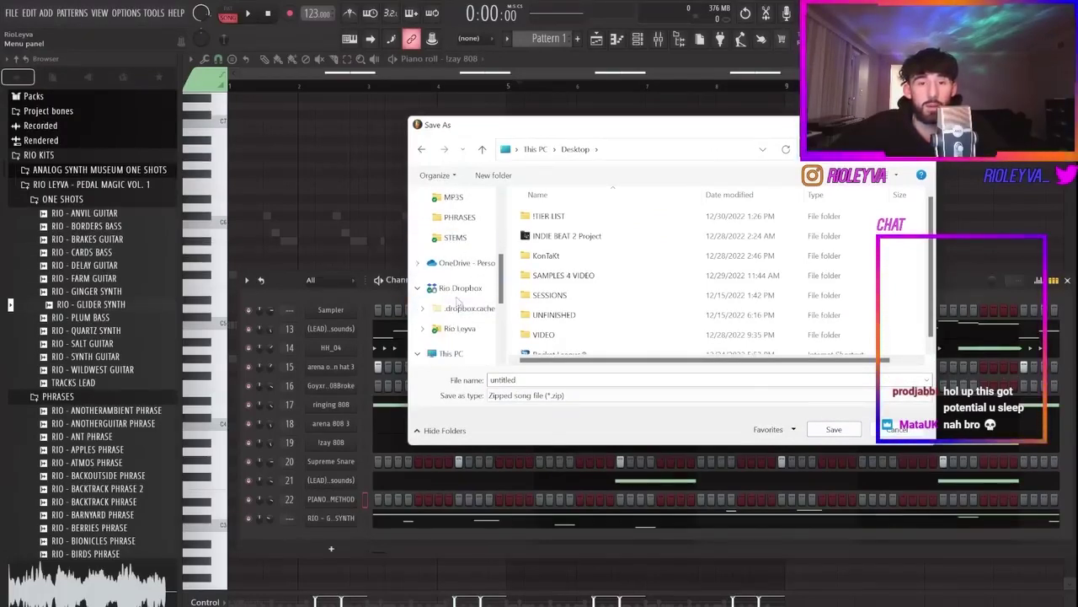
{"action": "scroll", "coordinate": [456, 303], "scroll_direction": "up", "scroll_amount": 2}
{"action": "left_click", "coordinate": [463, 219]}
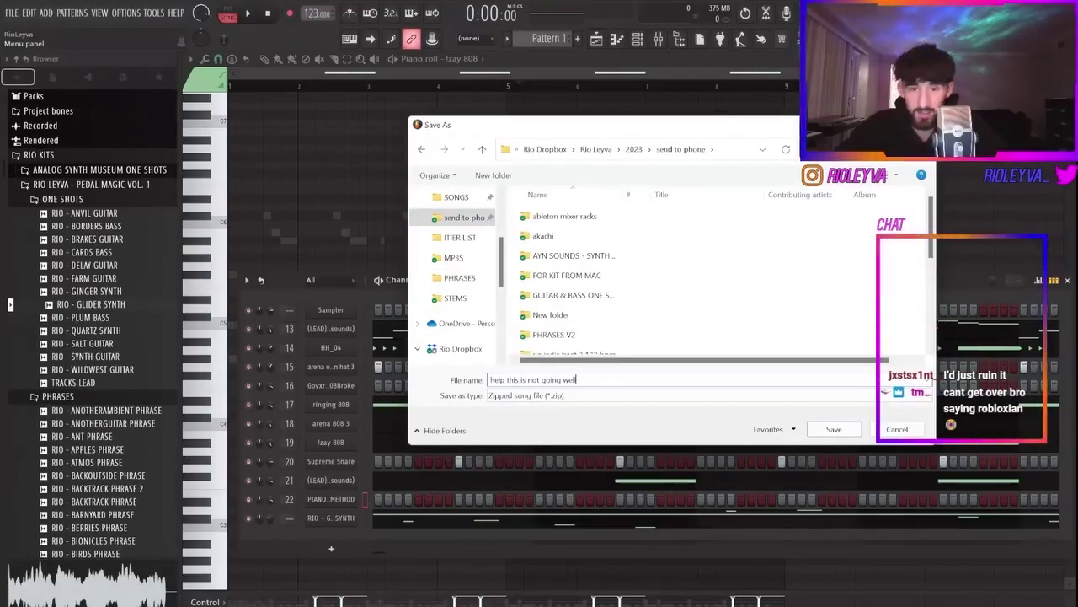
{"action": "key", "text": "Return"}
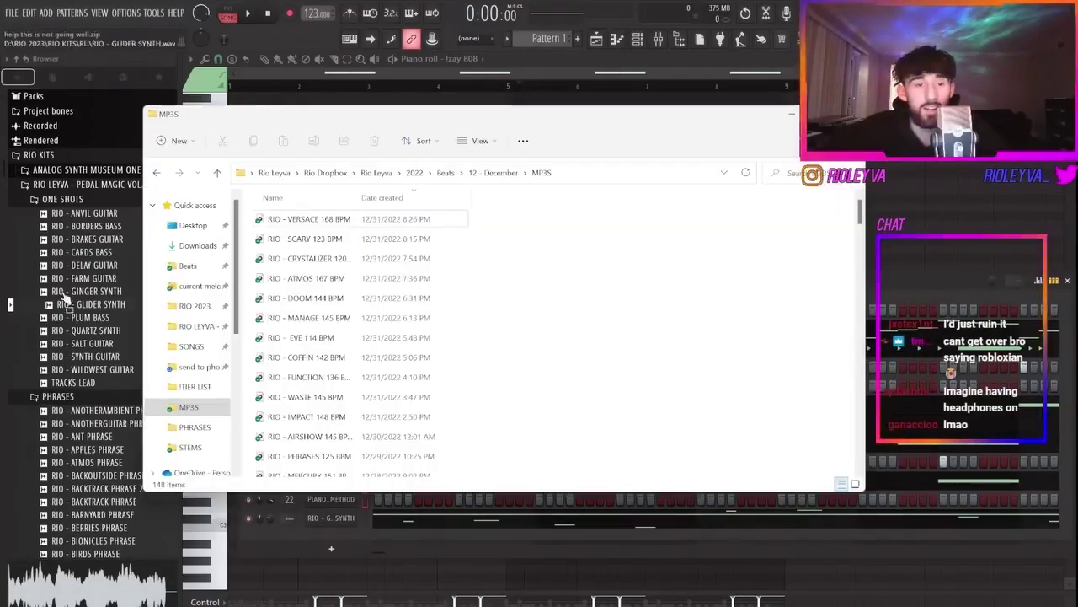
Find the "help this is not going well" zip in the send to phone folder in File Explorer and copy its Dropbox link.
{"action": "left_click", "coordinate": [198, 365]}
{"action": "scroll", "coordinate": [346, 388], "scroll_direction": "down", "scroll_amount": 6}
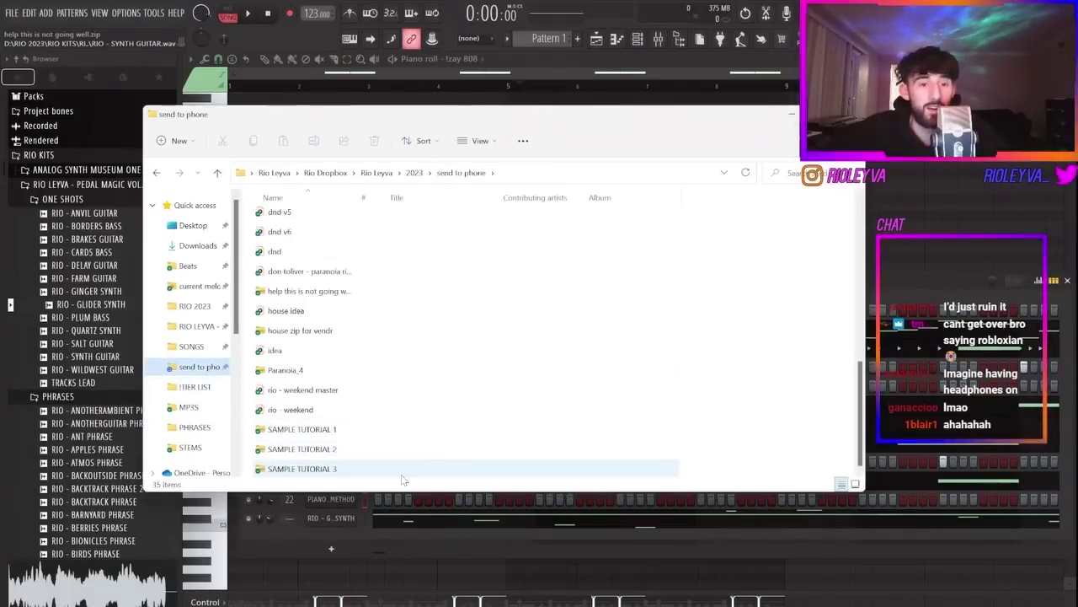
{"action": "left_click", "coordinate": [306, 295]}
{"action": "right_click", "coordinate": [308, 301]}
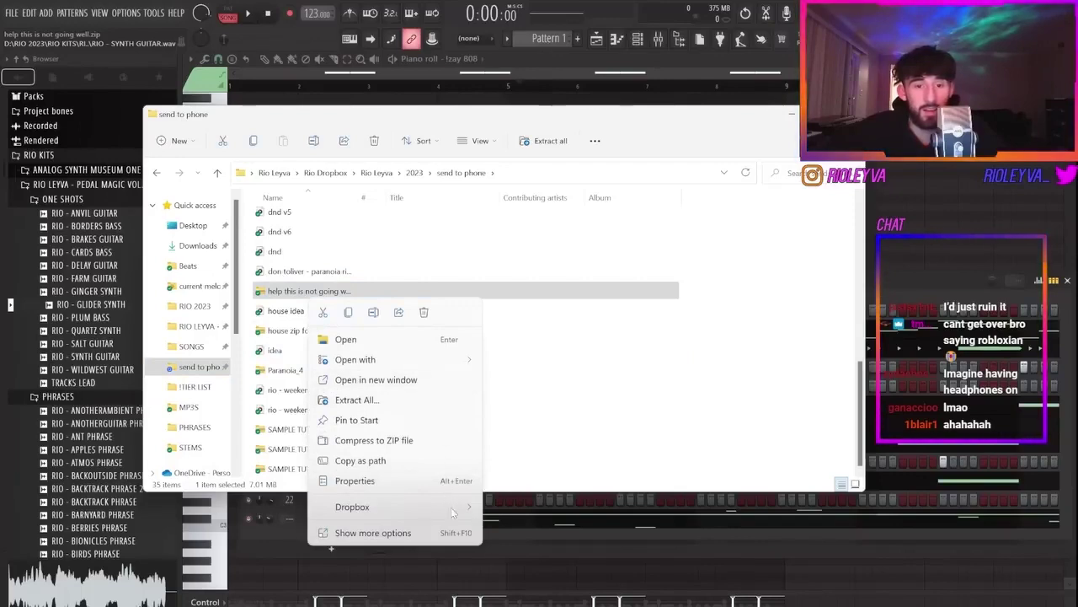
{"action": "mouse_move", "coordinate": [455, 506]}
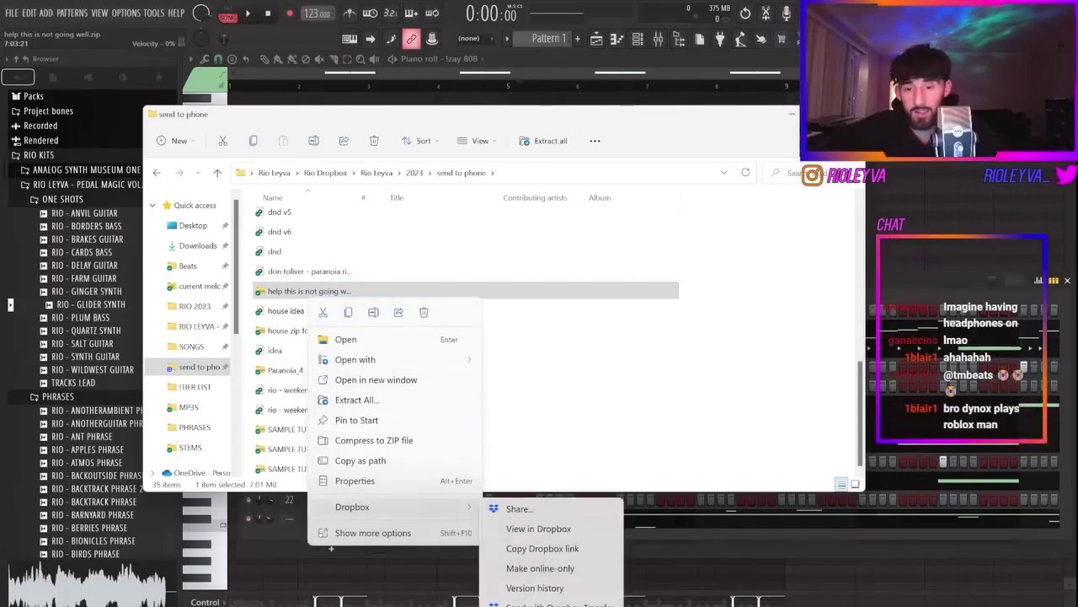
{"action": "left_click", "coordinate": [556, 549]}
Switch to Streamlabs Desktop, post the copied Dropbox link in the stream chat and dismiss the Dropbox notification.
{"action": "key", "text": "alt+Tab"}
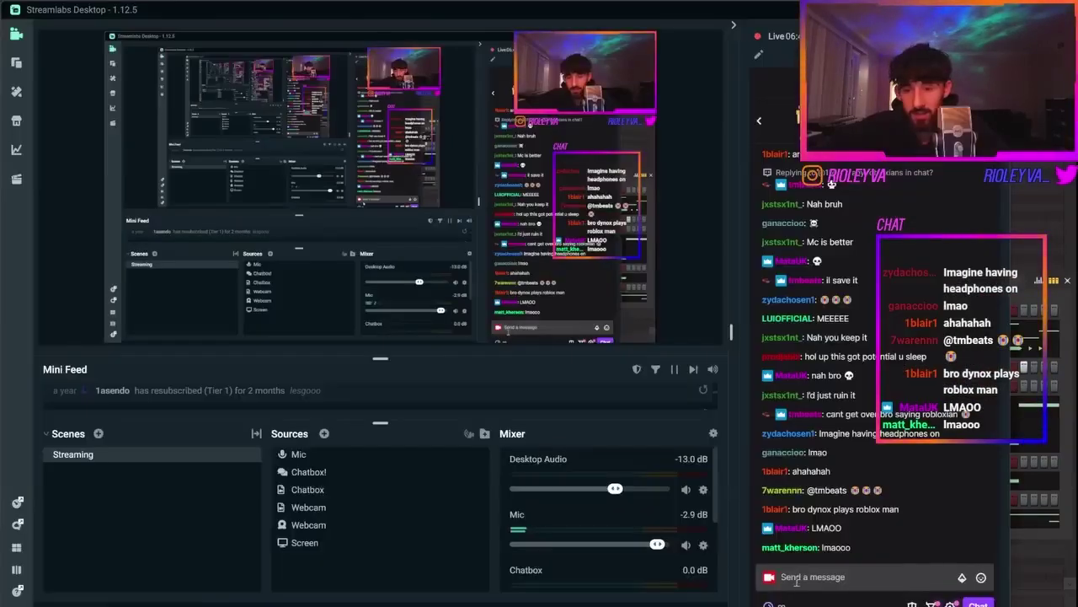
{"action": "left_click", "coordinate": [807, 577]}
{"action": "key", "text": "ctrl+v"}
{"action": "key", "text": "Return"}
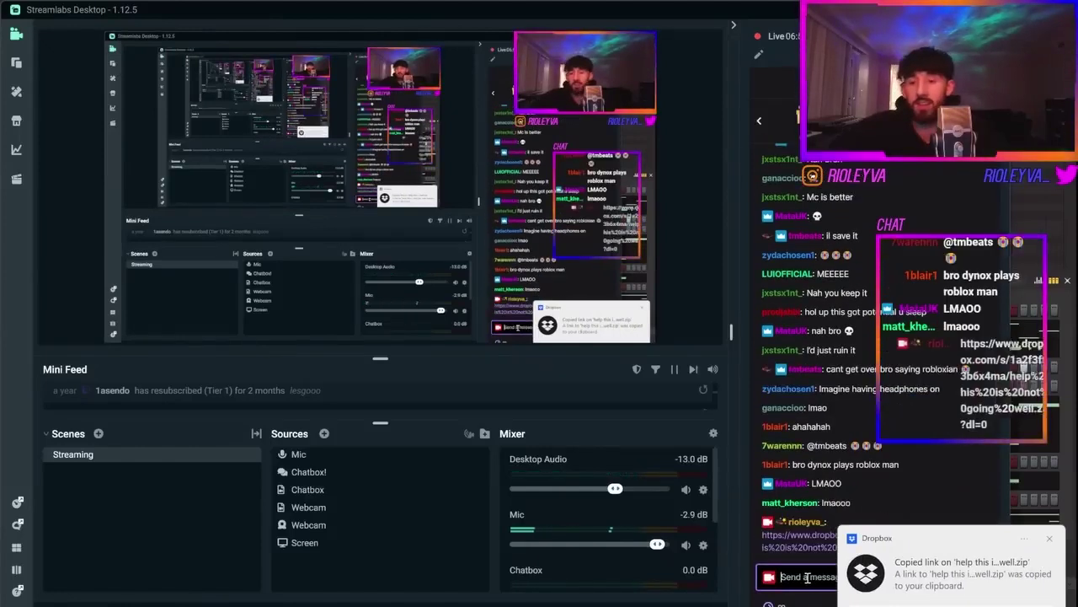
{"action": "left_click", "coordinate": [1049, 538]}
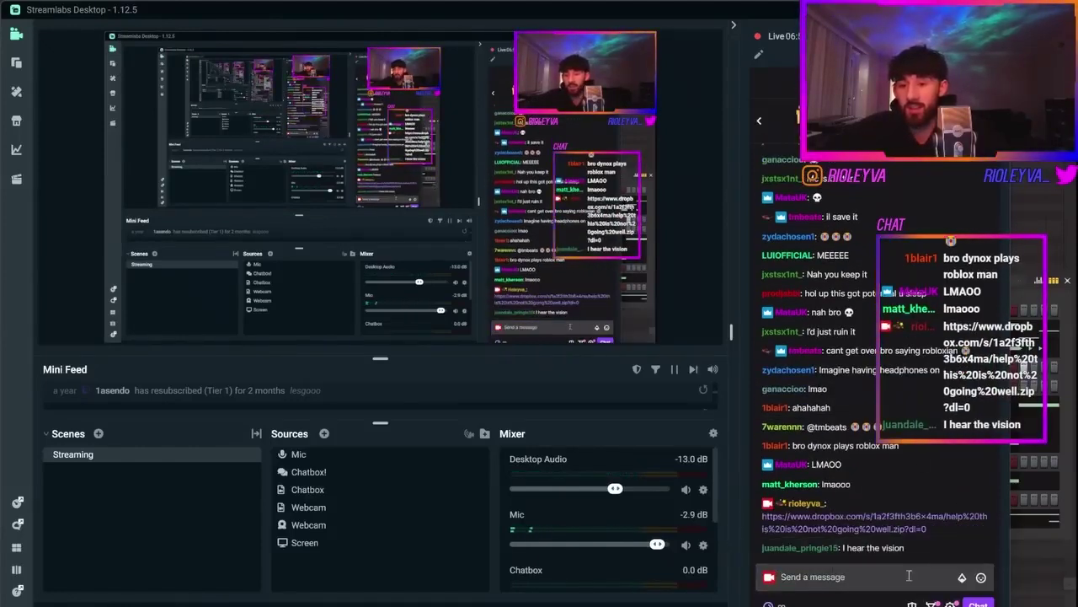
Switch to FL Studio, start a new project from the default template and return to Streamlabs Desktop.
{"action": "left_click", "coordinate": [881, 580]}
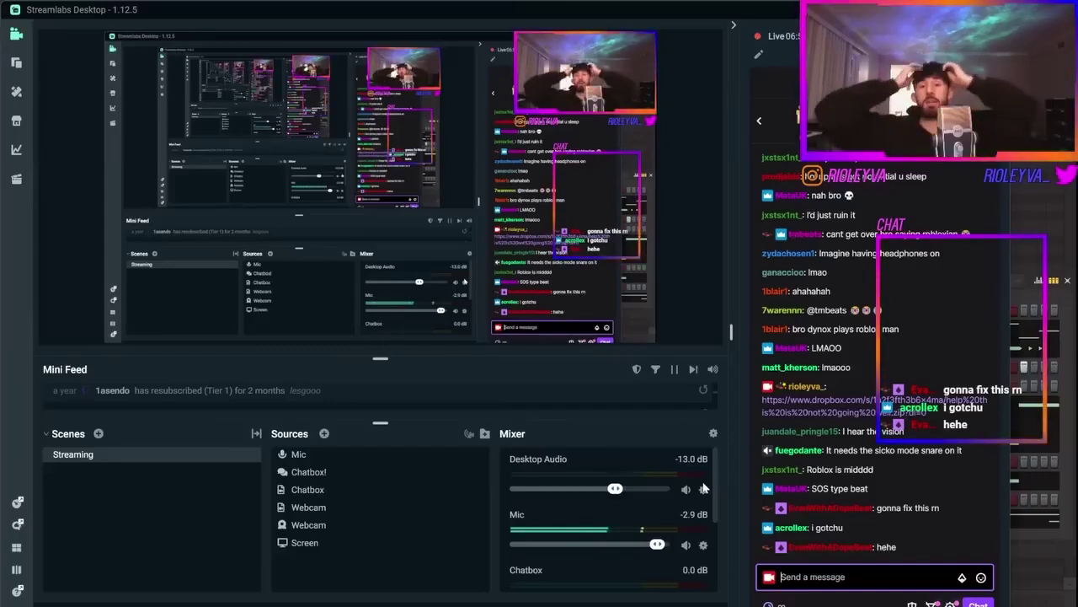
{"action": "left_click", "coordinate": [1044, 532]}
{"action": "left_click", "coordinate": [9, 15]}
{"action": "left_click", "coordinate": [18, 28]}
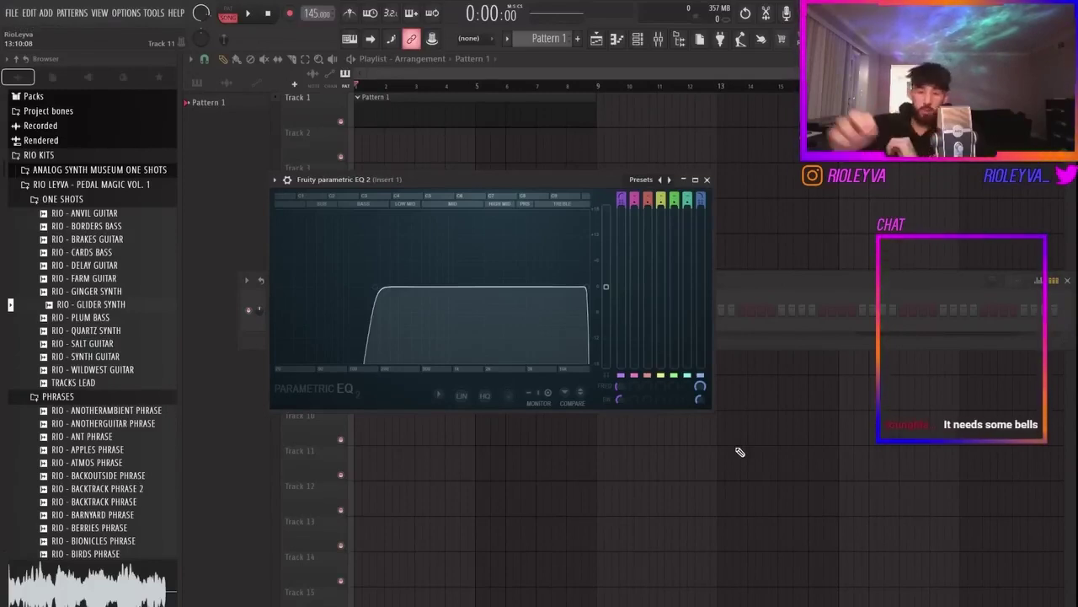
{"action": "left_click", "coordinate": [745, 327]}
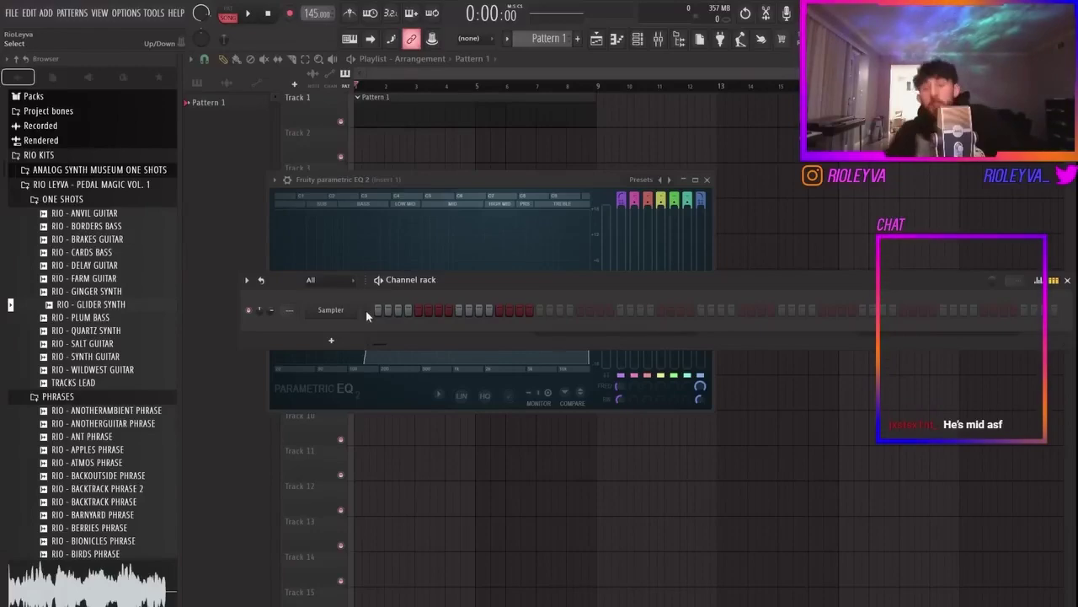
{"action": "key", "text": "alt+Tab"}
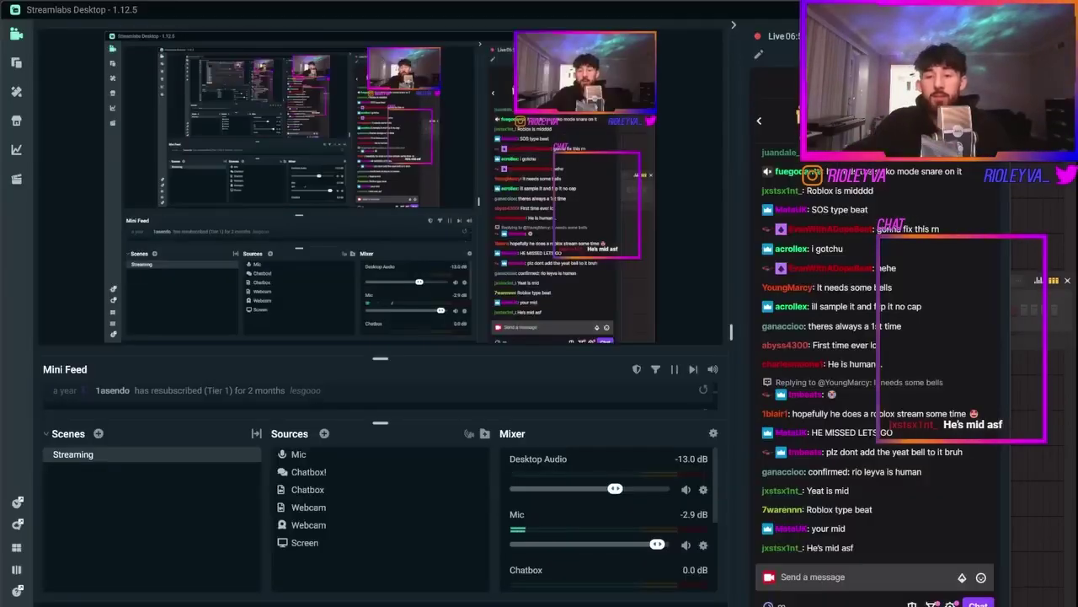